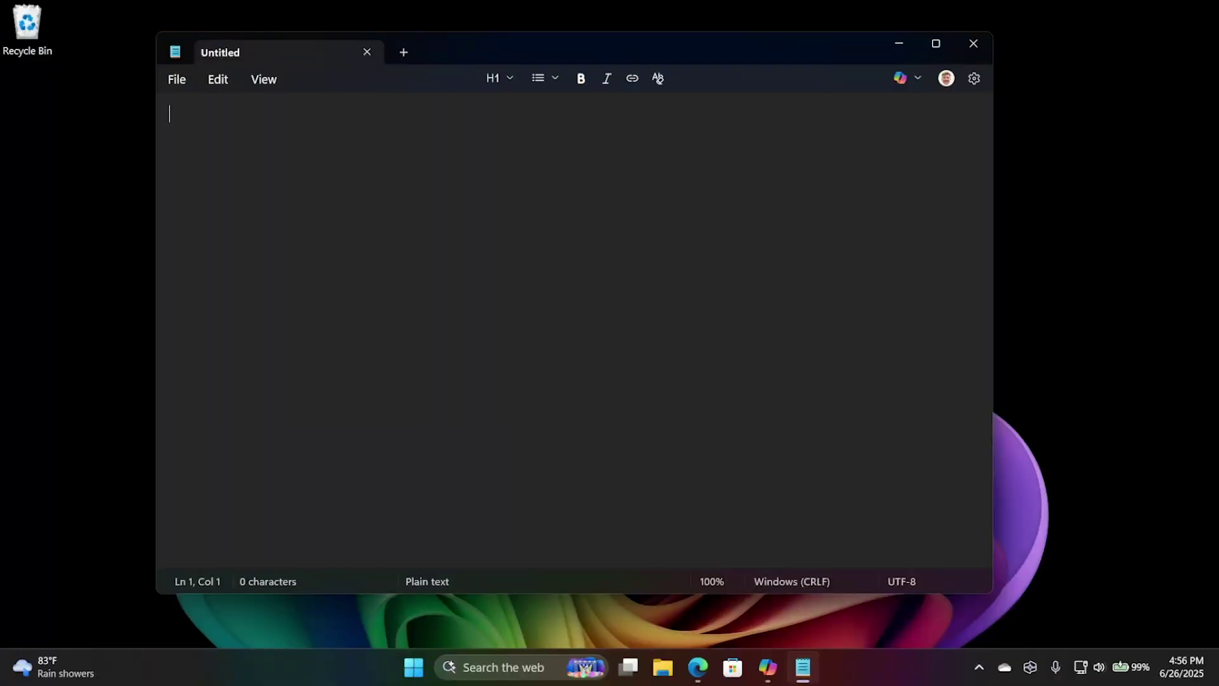
Dismiss Notepad's Copilot writing actions, then try Win+H voice typing and the Copilot key.
click(922, 78)
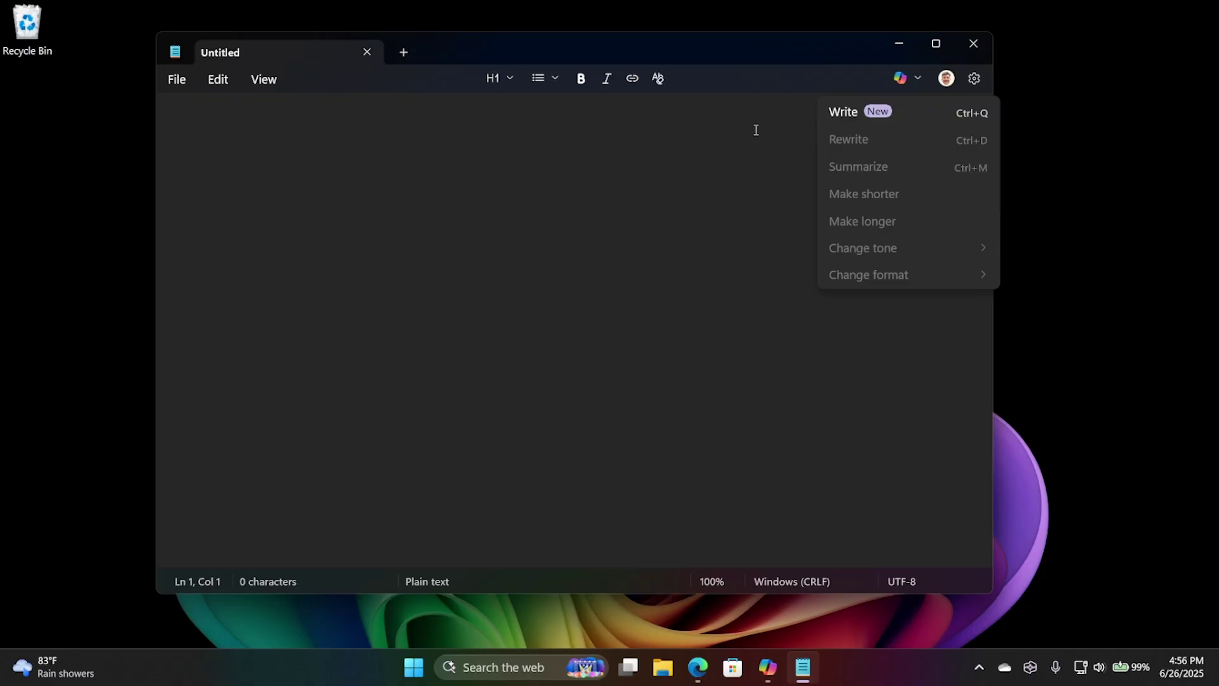
click(756, 129)
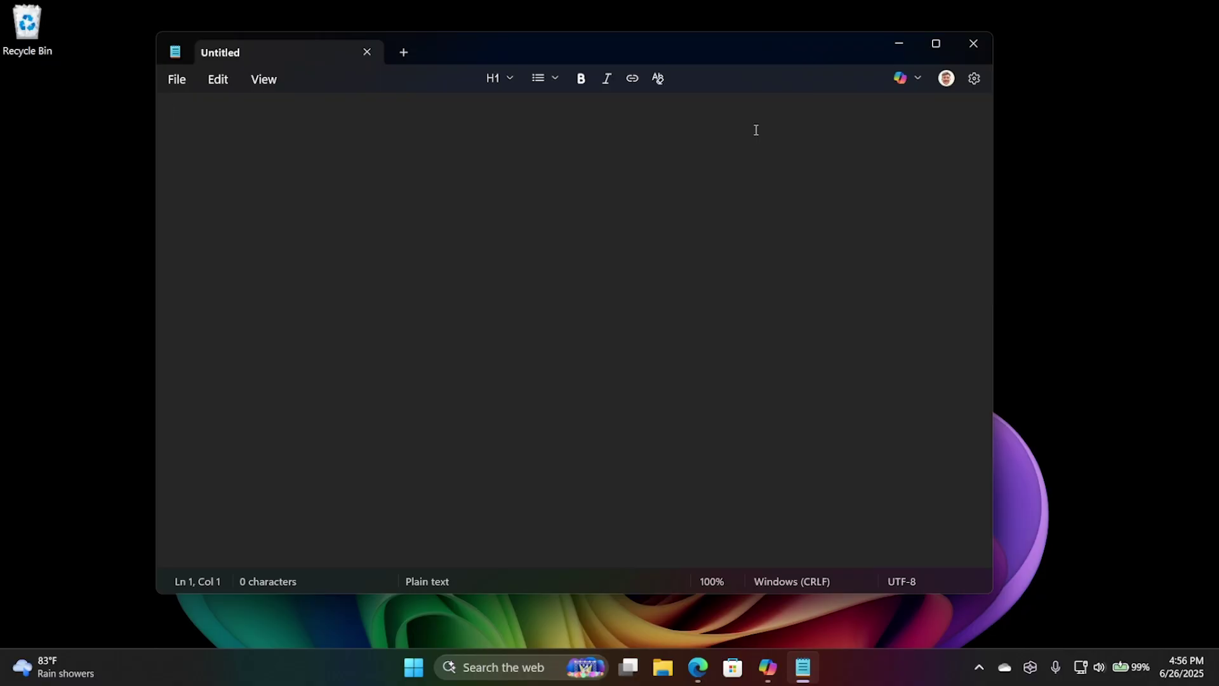
key(super+h)
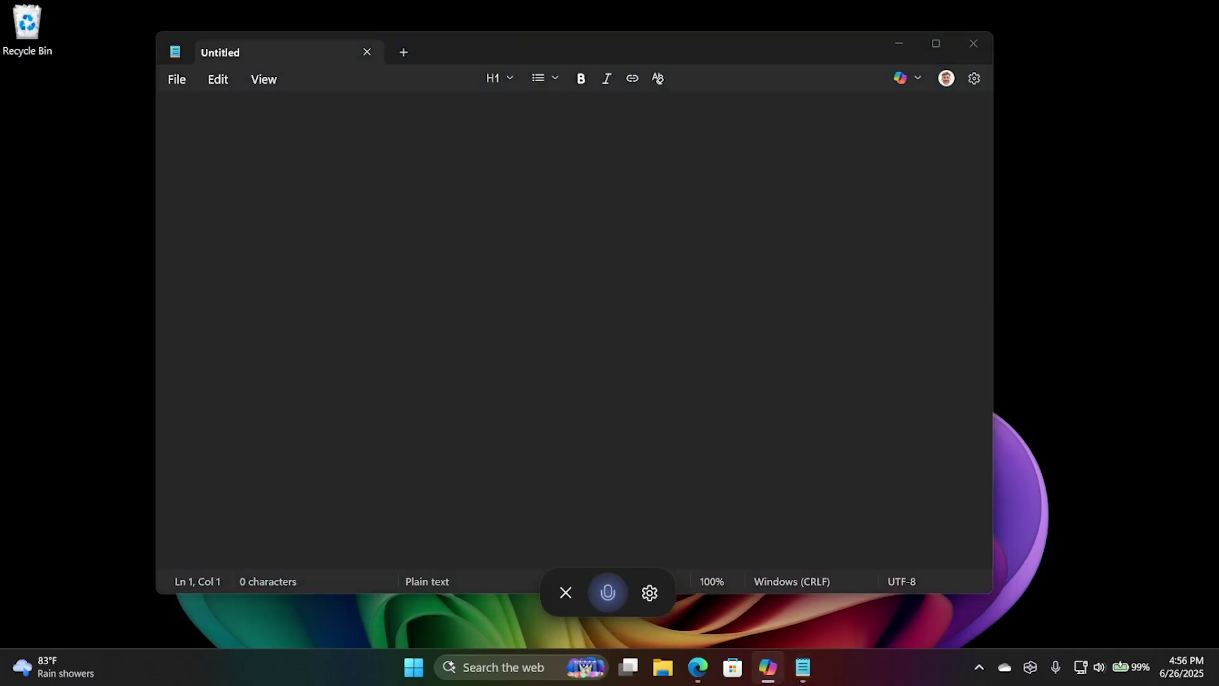
click(563, 595)
key(alt+space)
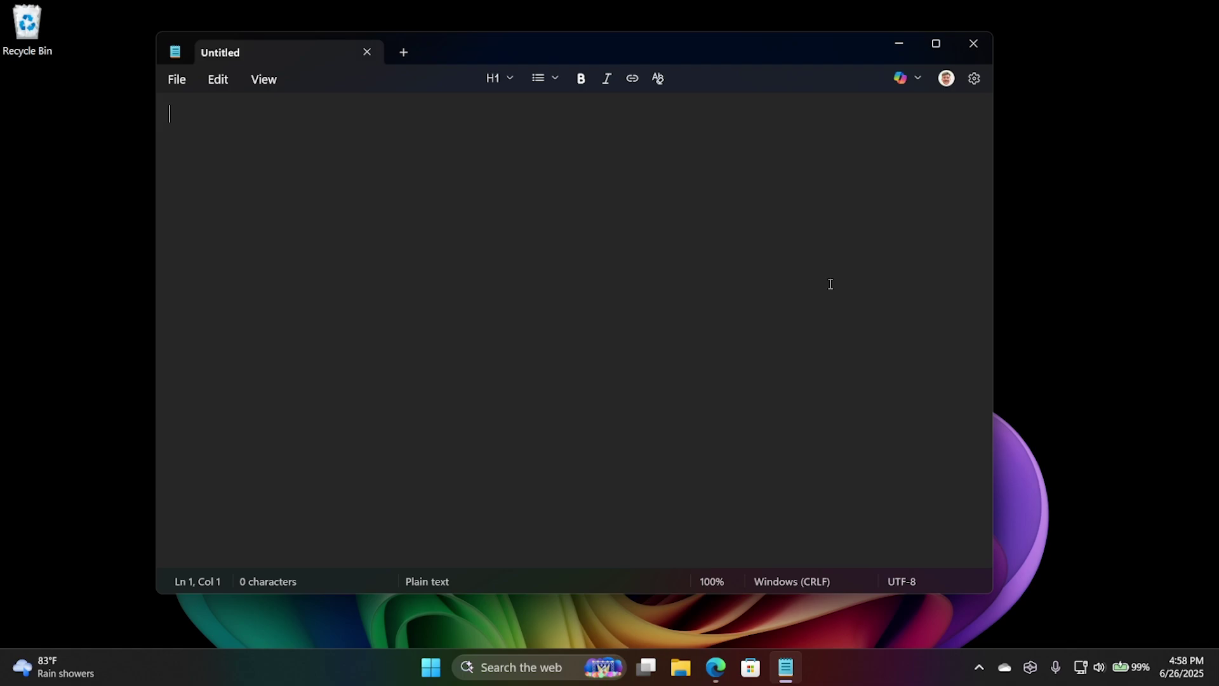
Type a '# Heading 1' line and a 'Text text text' line as raw Markdown.
text(# Heading 1)
key(BackSpace)
key(BackSpace)
key(BackSpace)
key(BackSpace)
text(gg 1)
key(Return)
text(Text text text)
key(Return)
key(Return)
text(;)
key(BackSpace)
text([)
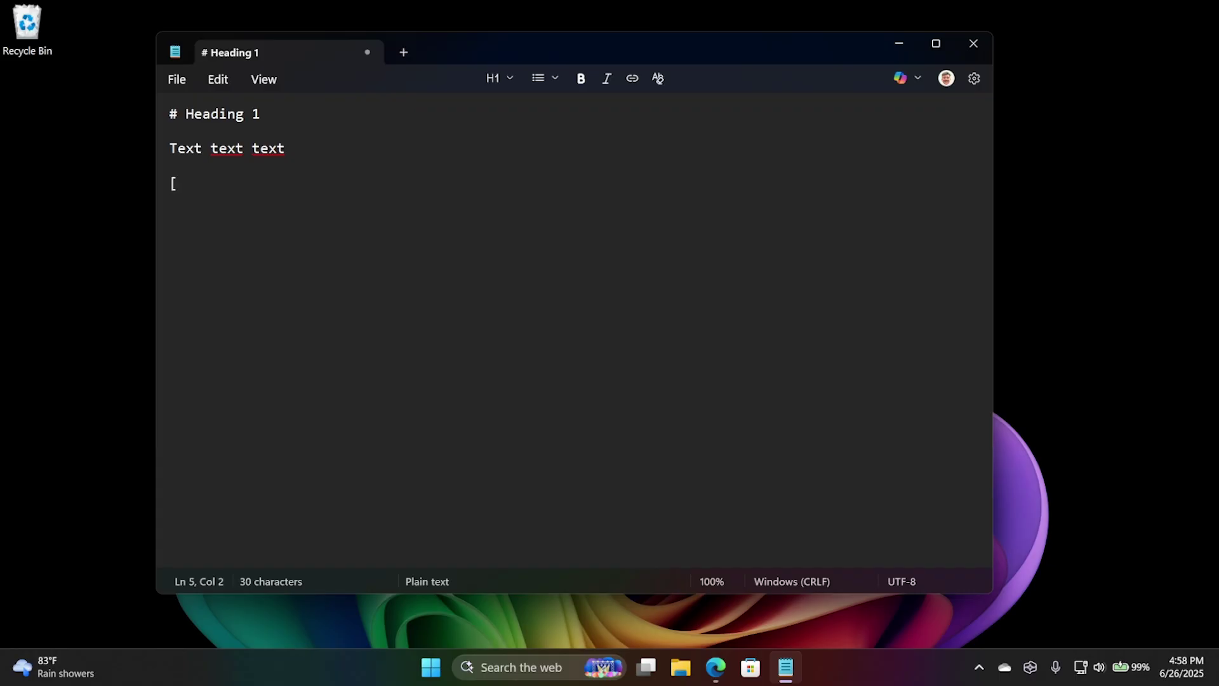
text(This is a )
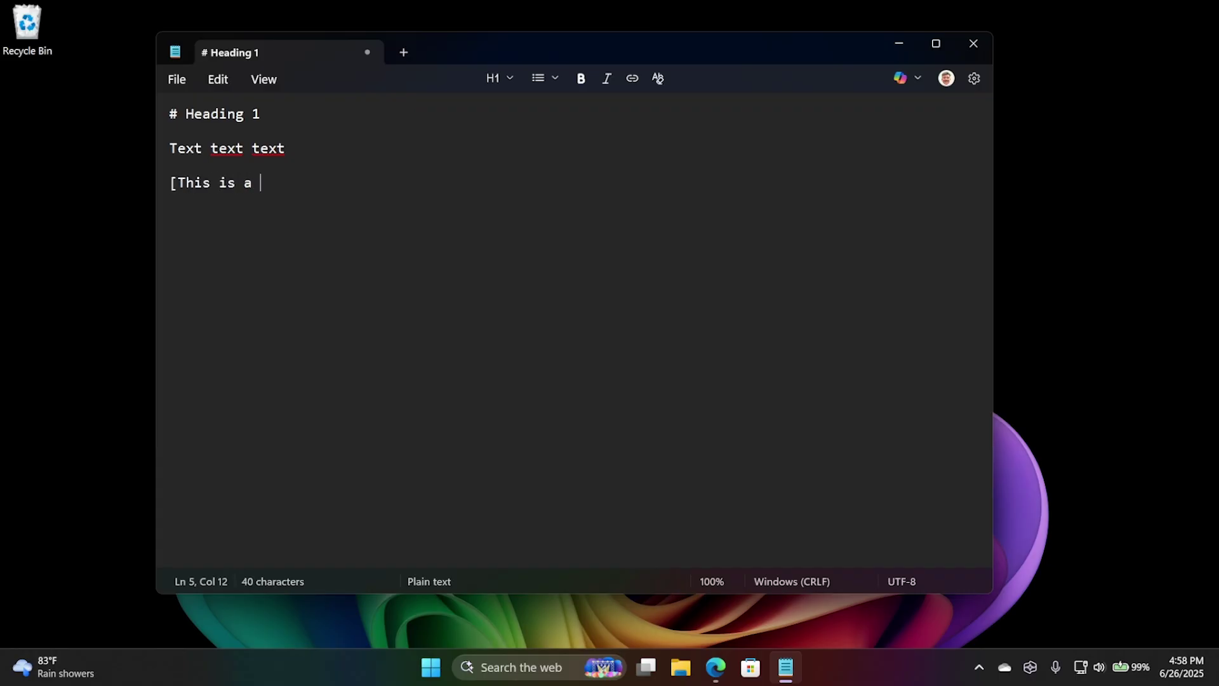
text(link](https:///ww.app)
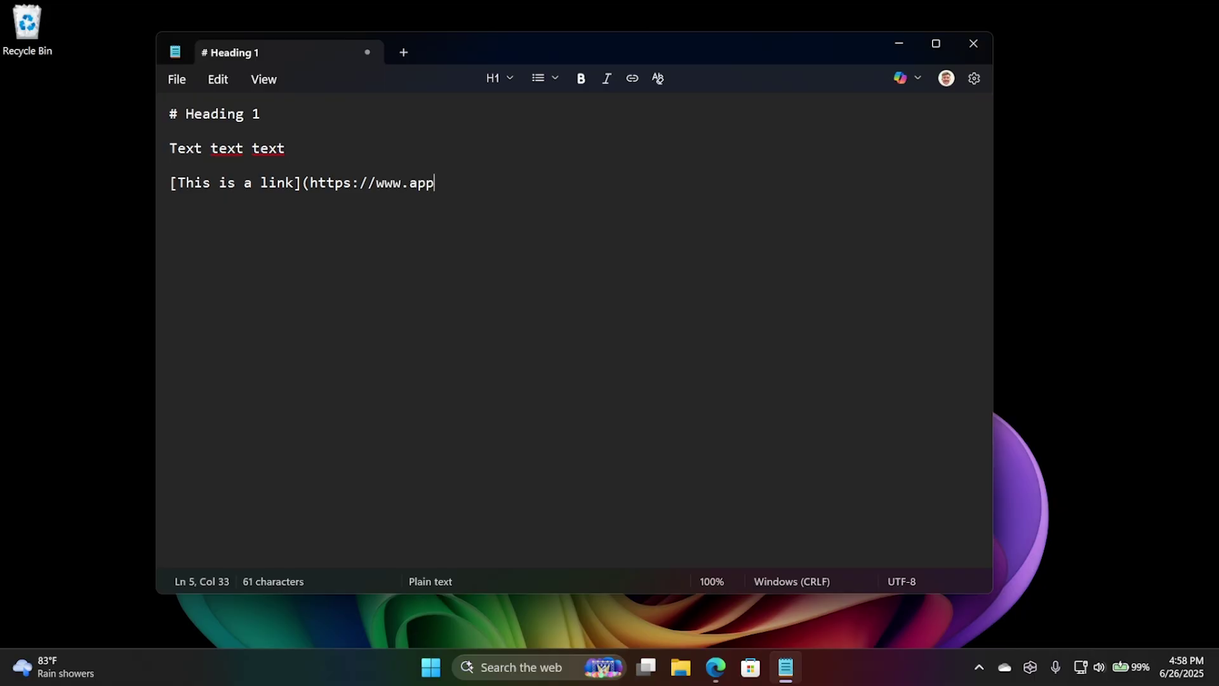
text(le.com})
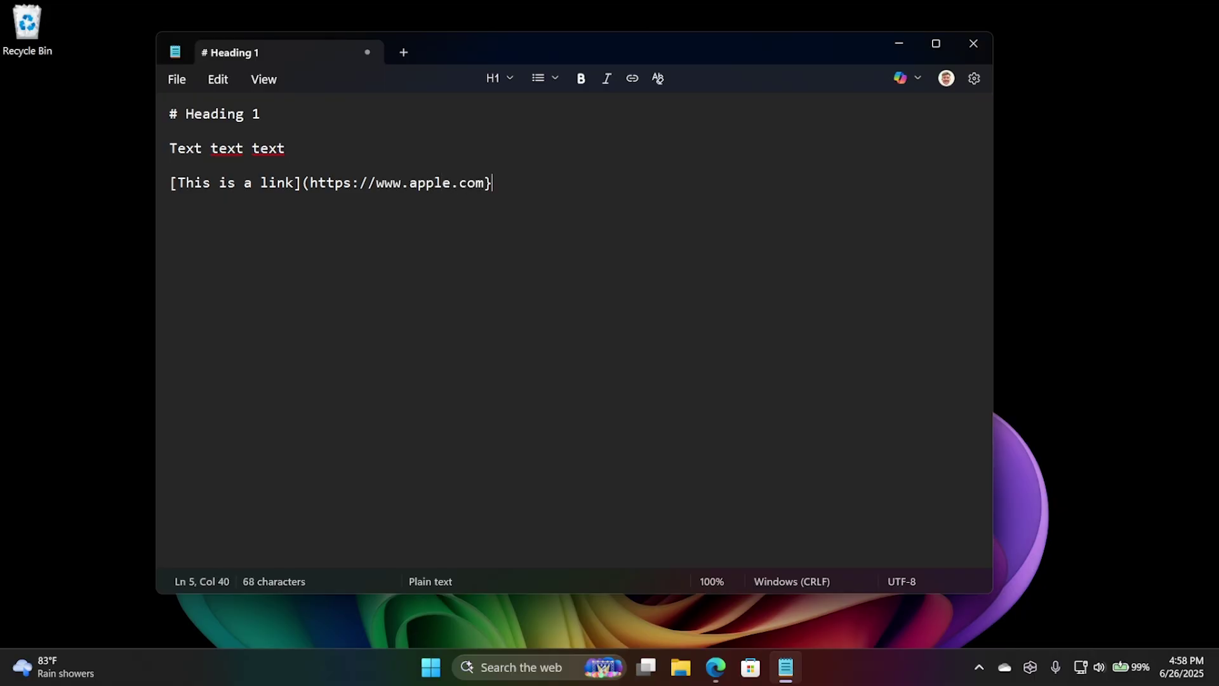
key(BackSpace)
text())
Clear all the Markdown text and apply the Title heading style to the first line.
key(ctrl+a)
key(BackSpace)
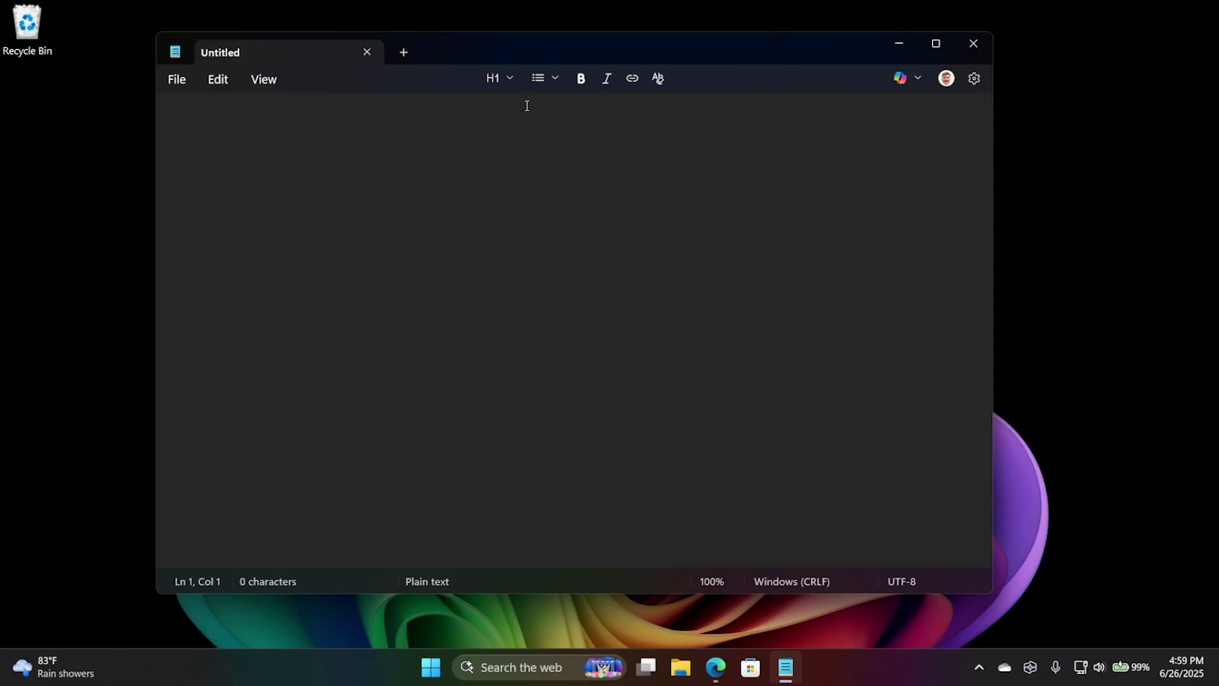
click(508, 85)
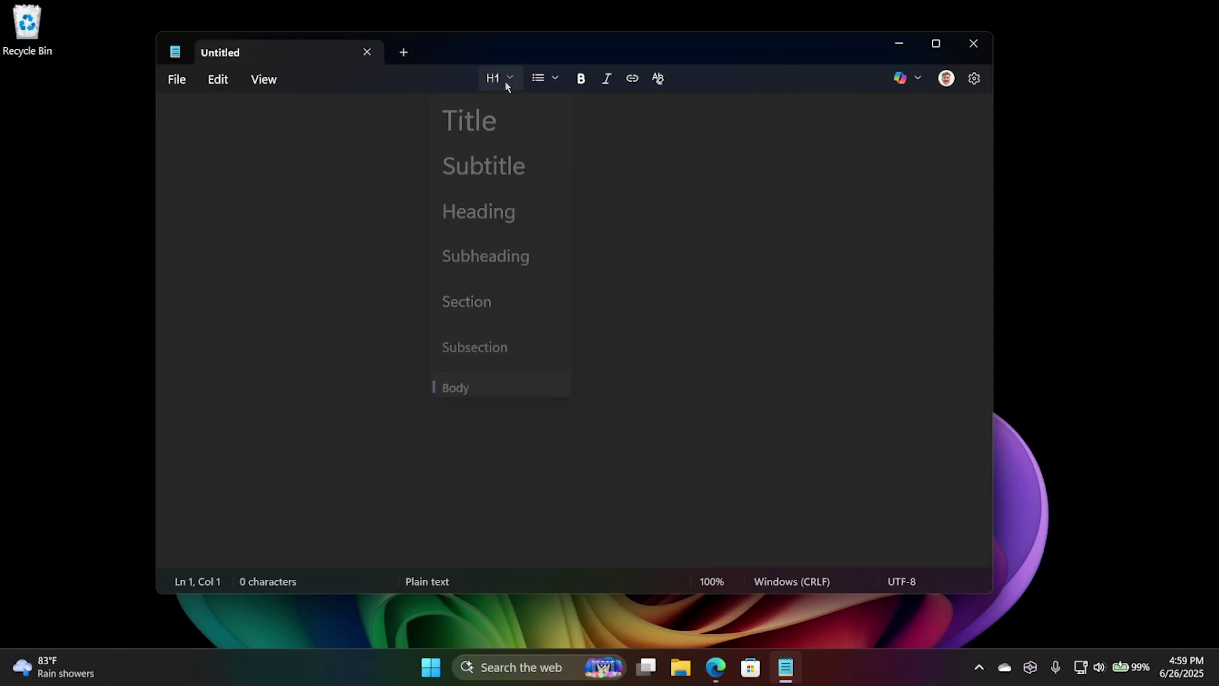
click(492, 136)
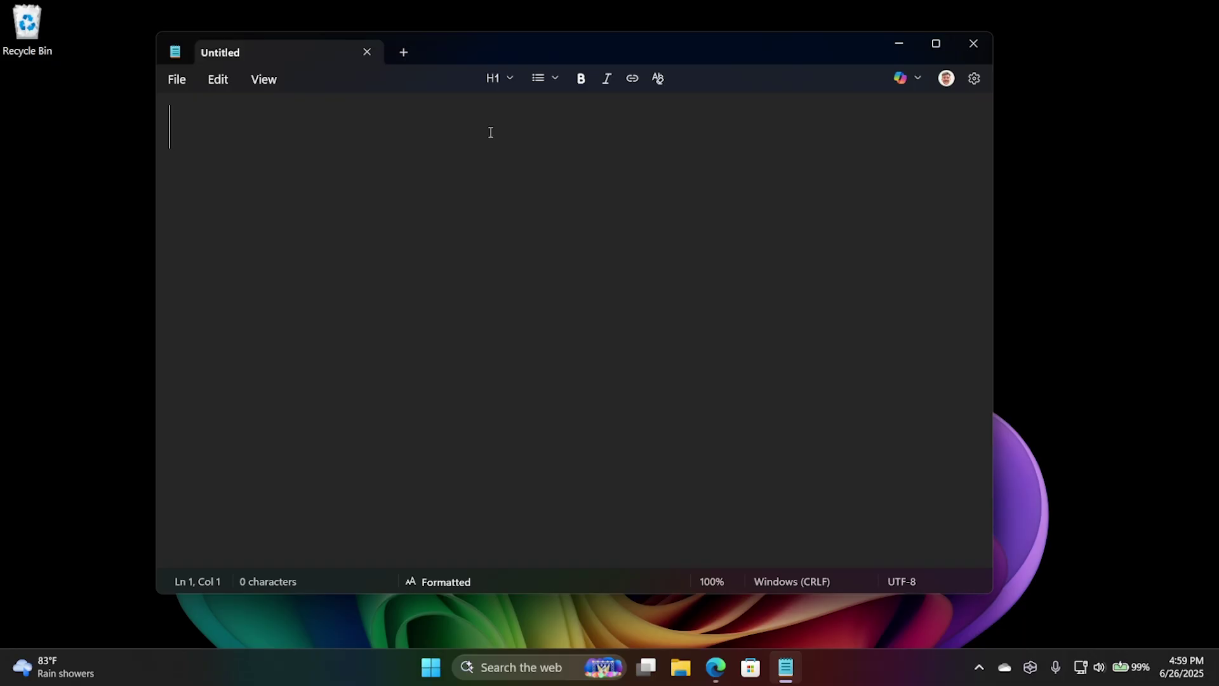
Type 'Heading 1', 'Text text text' and 'This is hyperlink', then select the last line.
text(Heading 1)
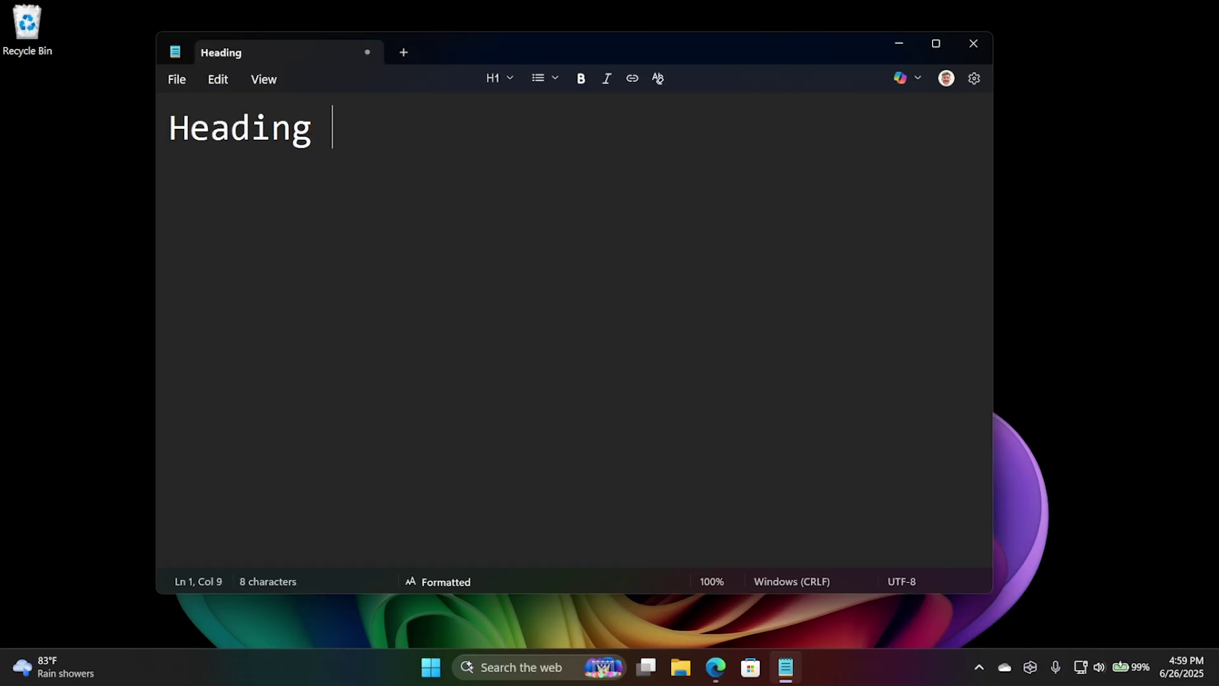
key(Return)
text(Text text text)
key(Return)
key(Return)
text(This )
text(a)
key(BackSpace)
key(BackSpace)
text(is hyperlink)
key(shift+Home)
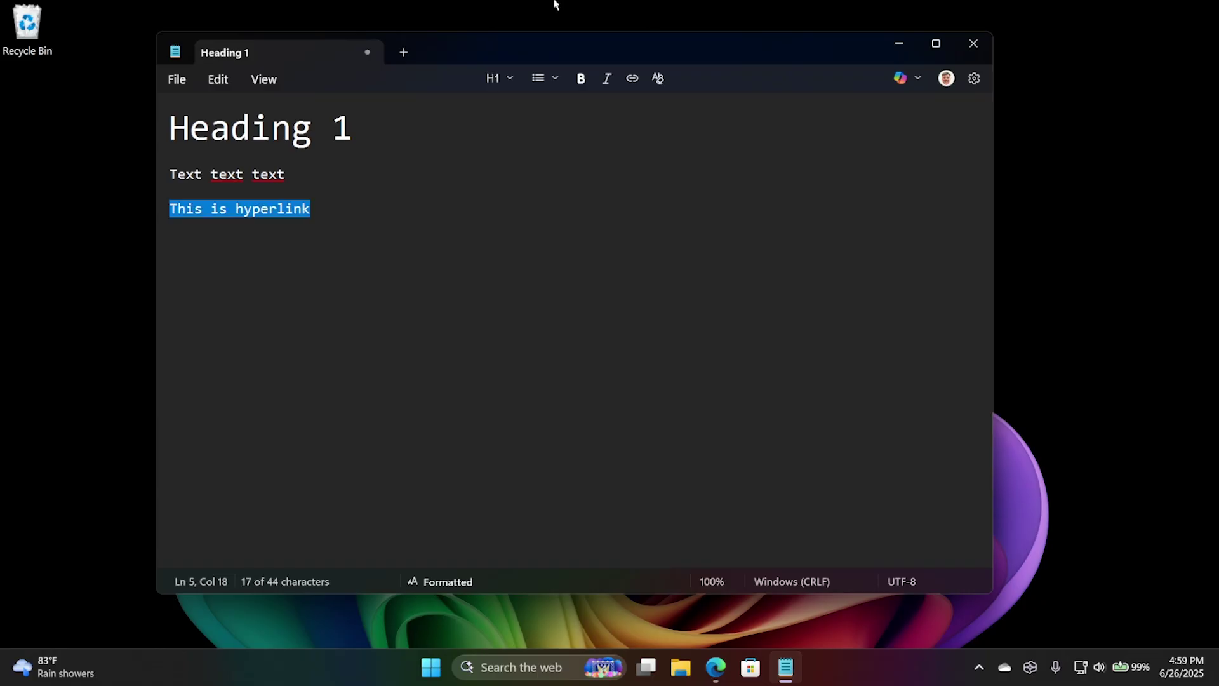
click(632, 78)
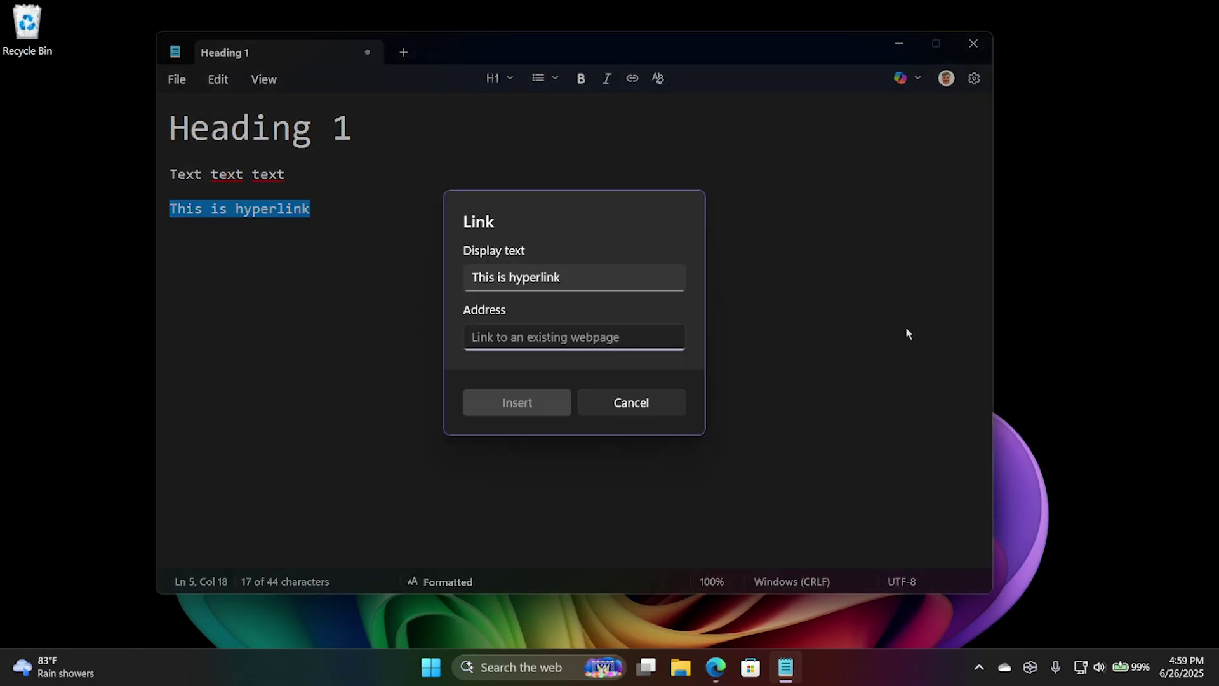
text(https://www.app[le.)
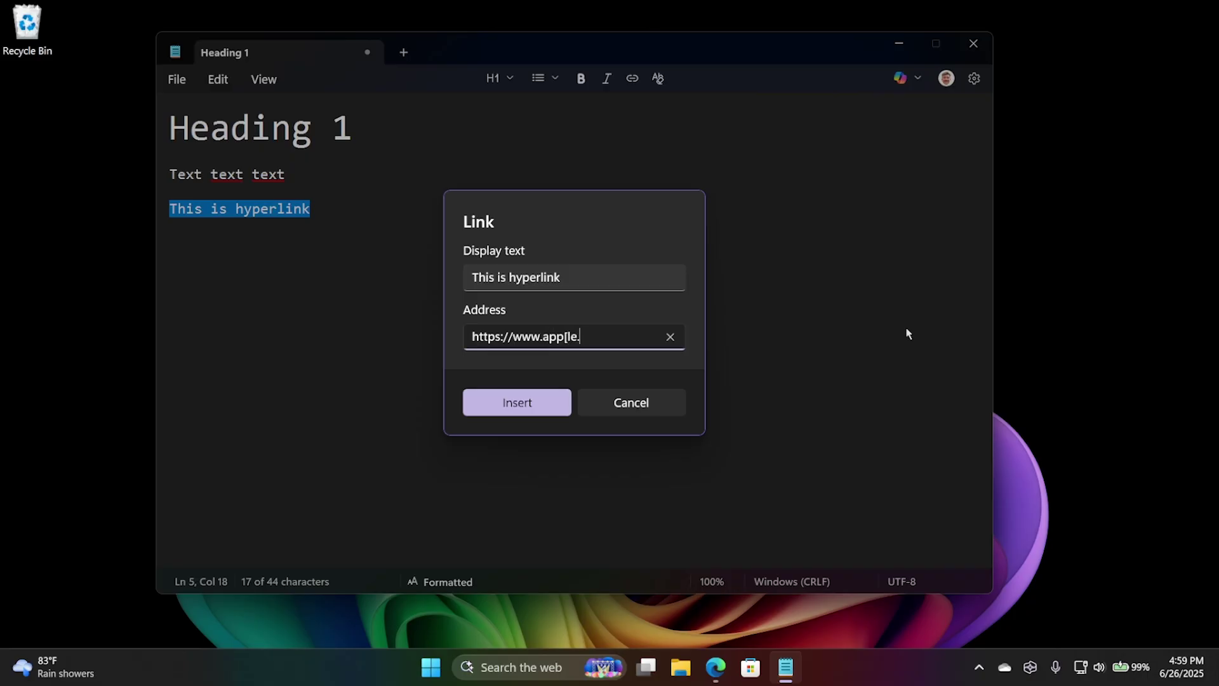
key(BackSpace)
key(BackSpace)
key(BackSpace)
text(.l)
key(BackSpace)
key(BackSpace)
text(le.com)
click(478, 404)
Toggle the document between Markdown syntax and Formatted view.
mouse_move(273, 216)
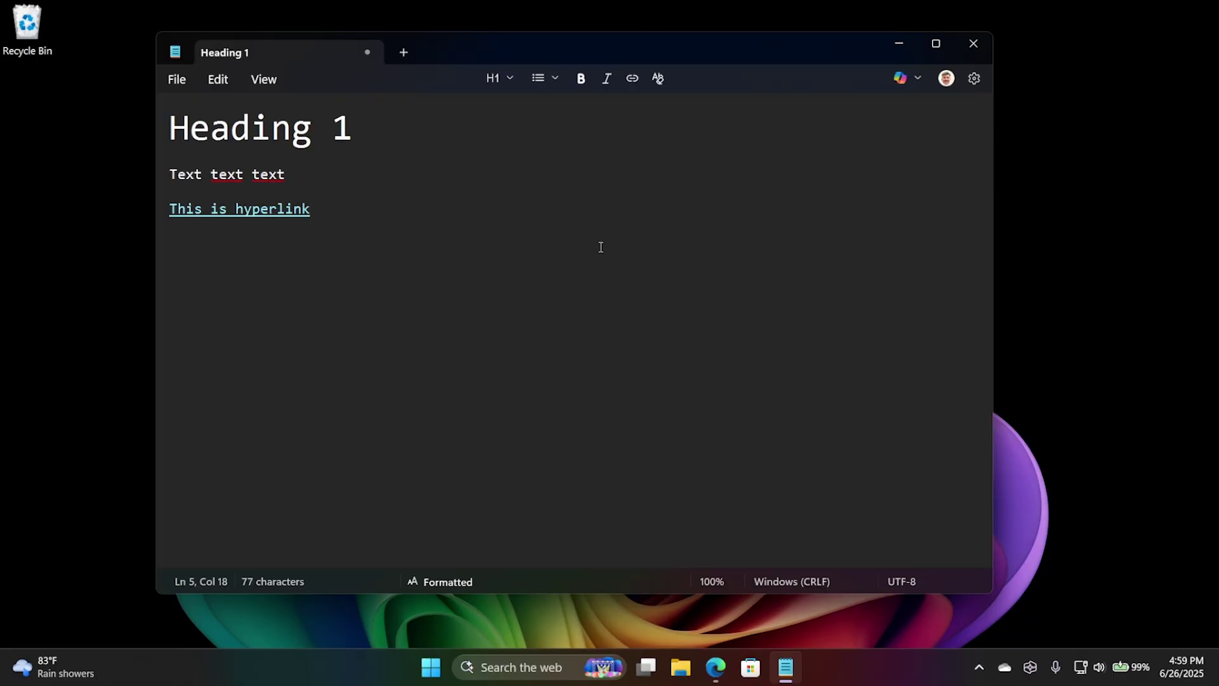
click(456, 581)
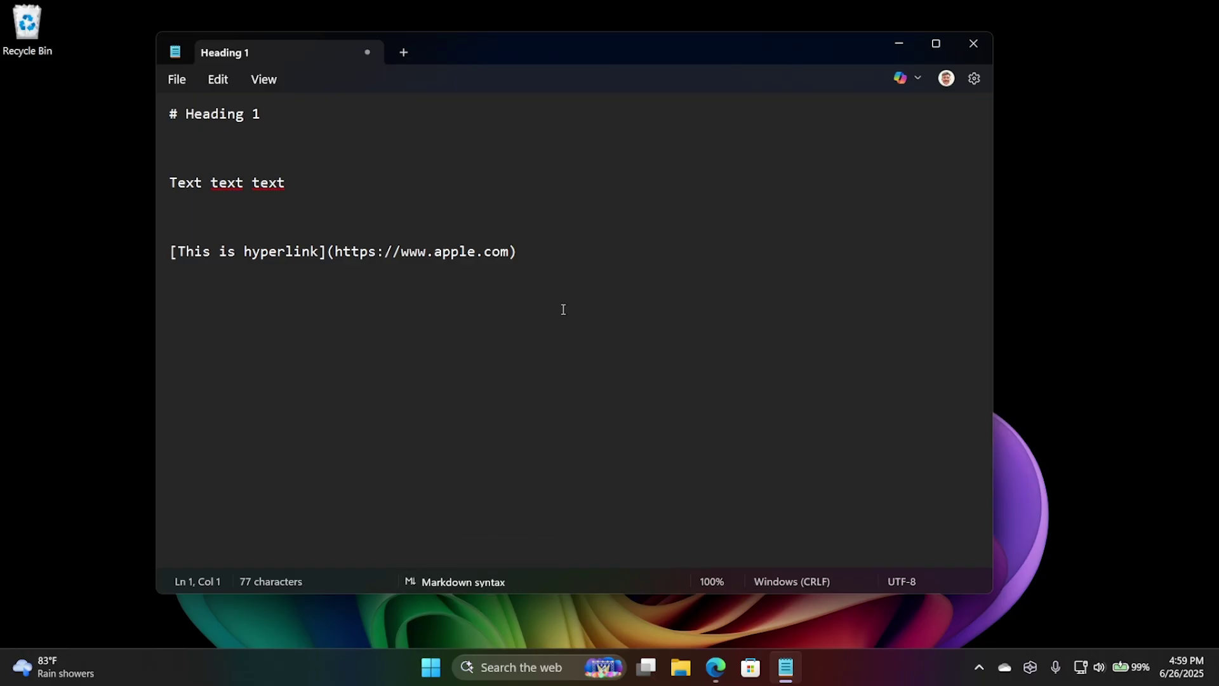
click(448, 584)
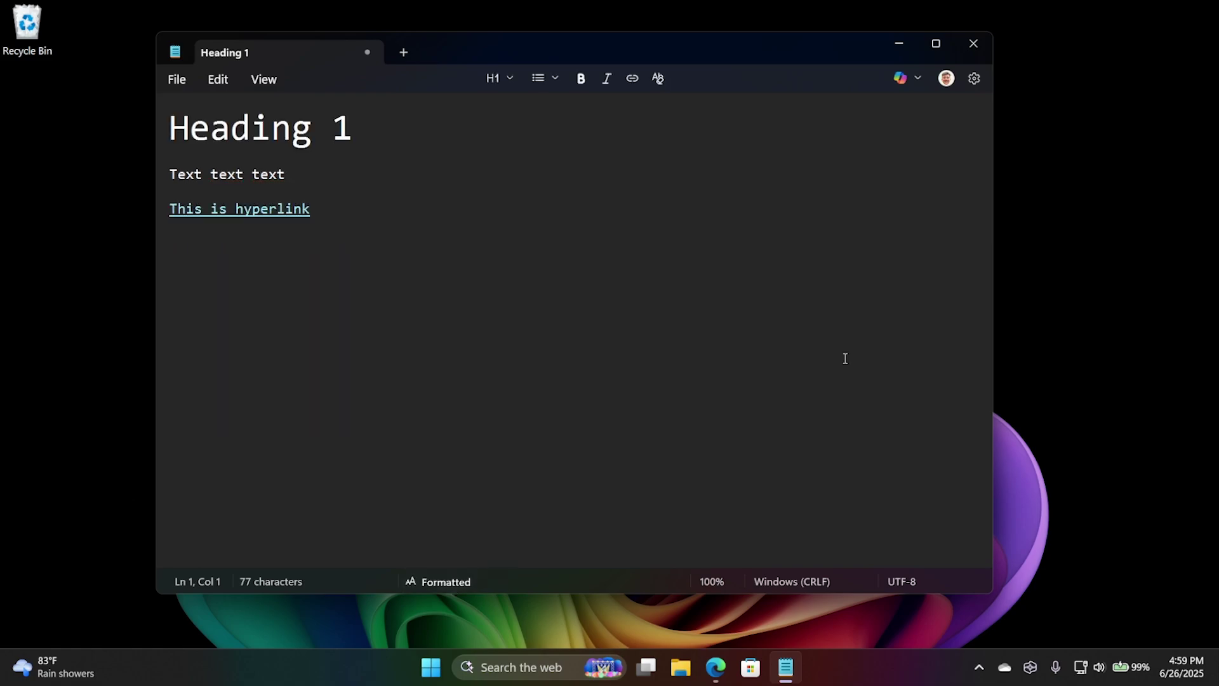
Close the note, saving it as the Markdown file 'Test' on the Desktop.
key(ctrl+w)
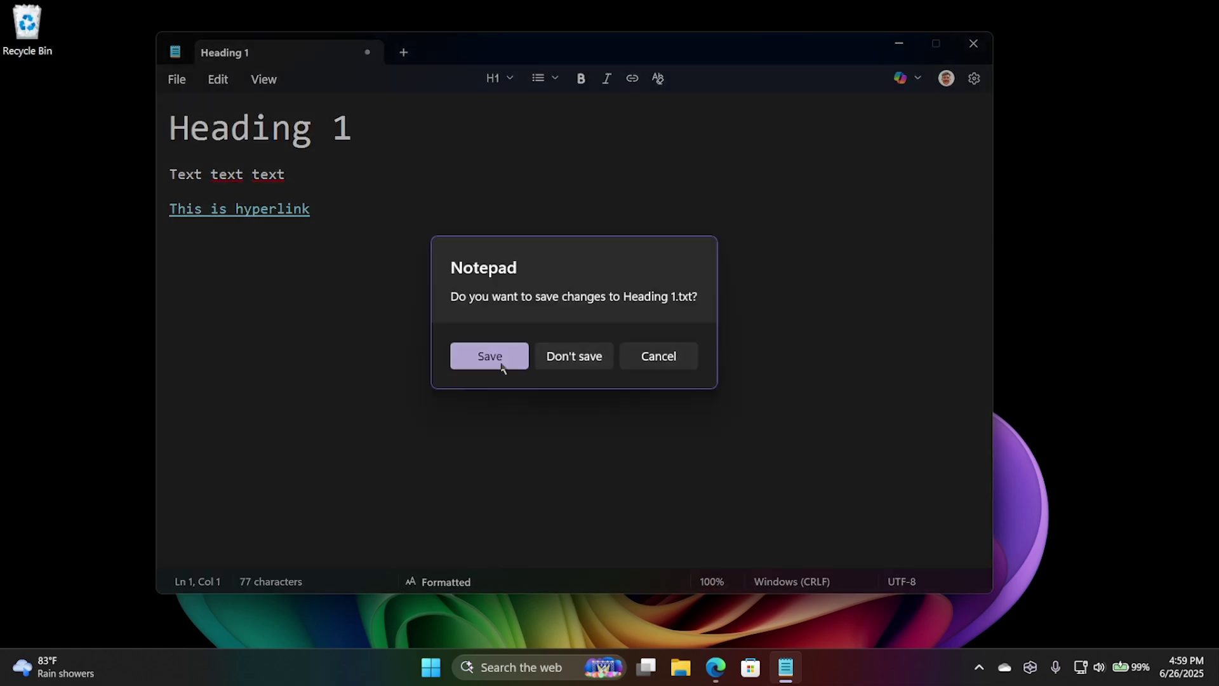
click(503, 366)
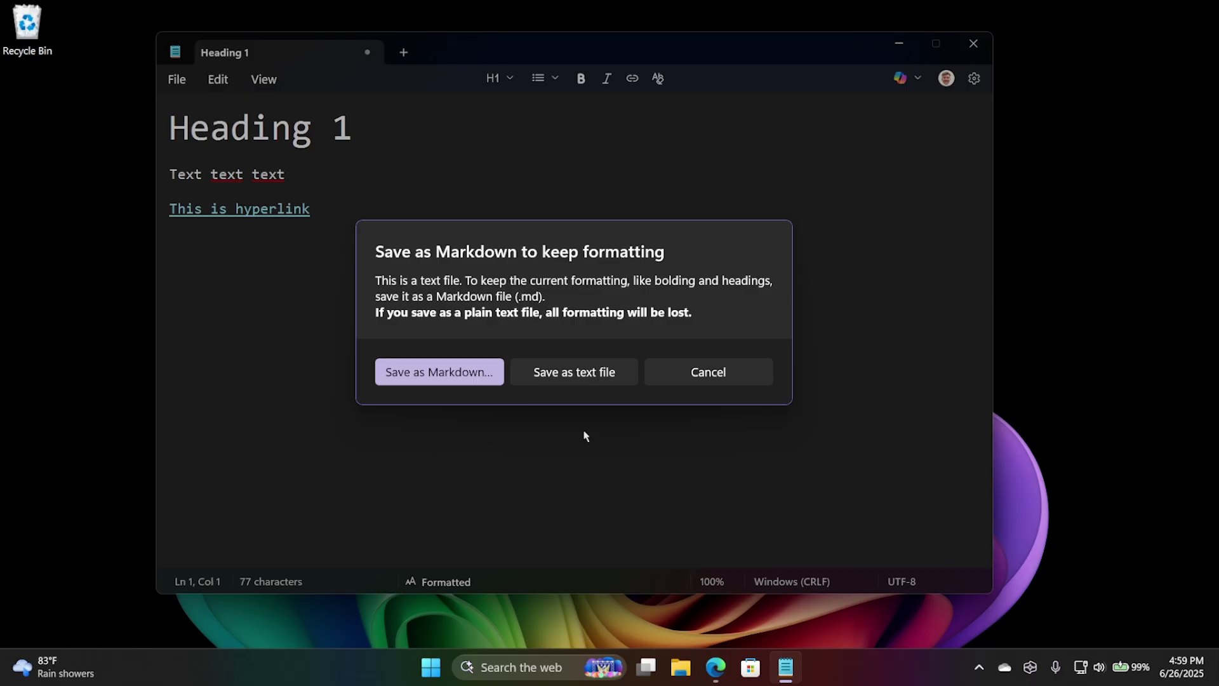
click(456, 374)
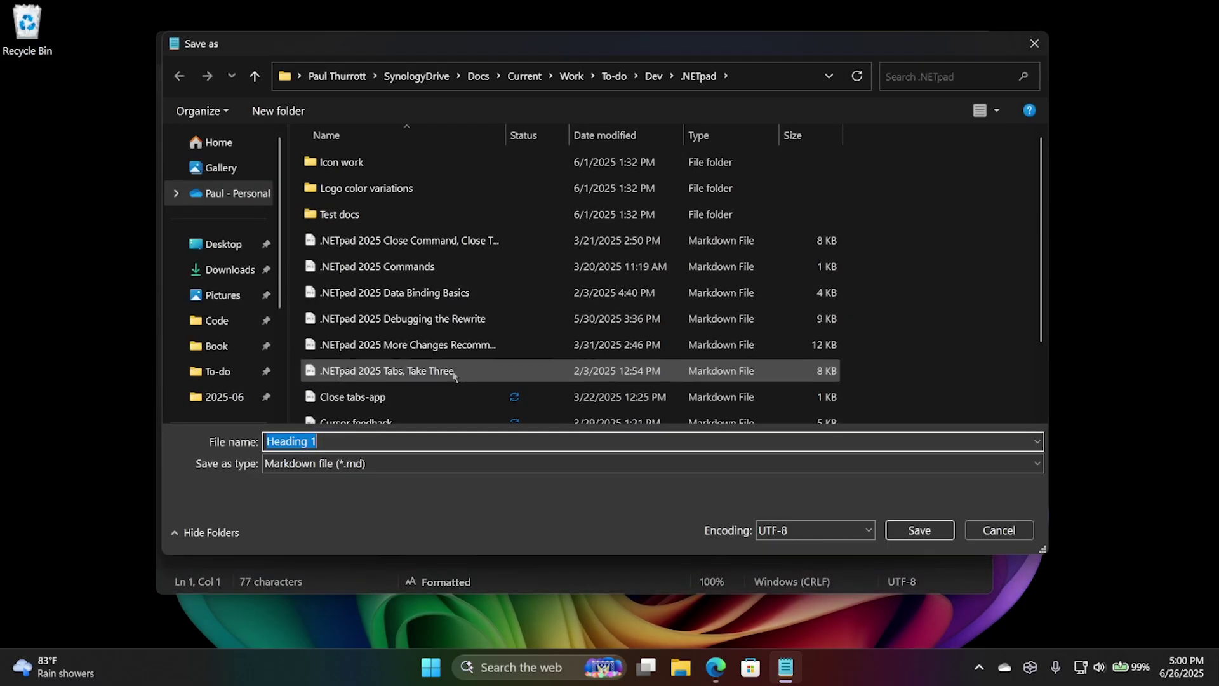
text(Test)
click(454, 374)
click(455, 375)
click(219, 244)
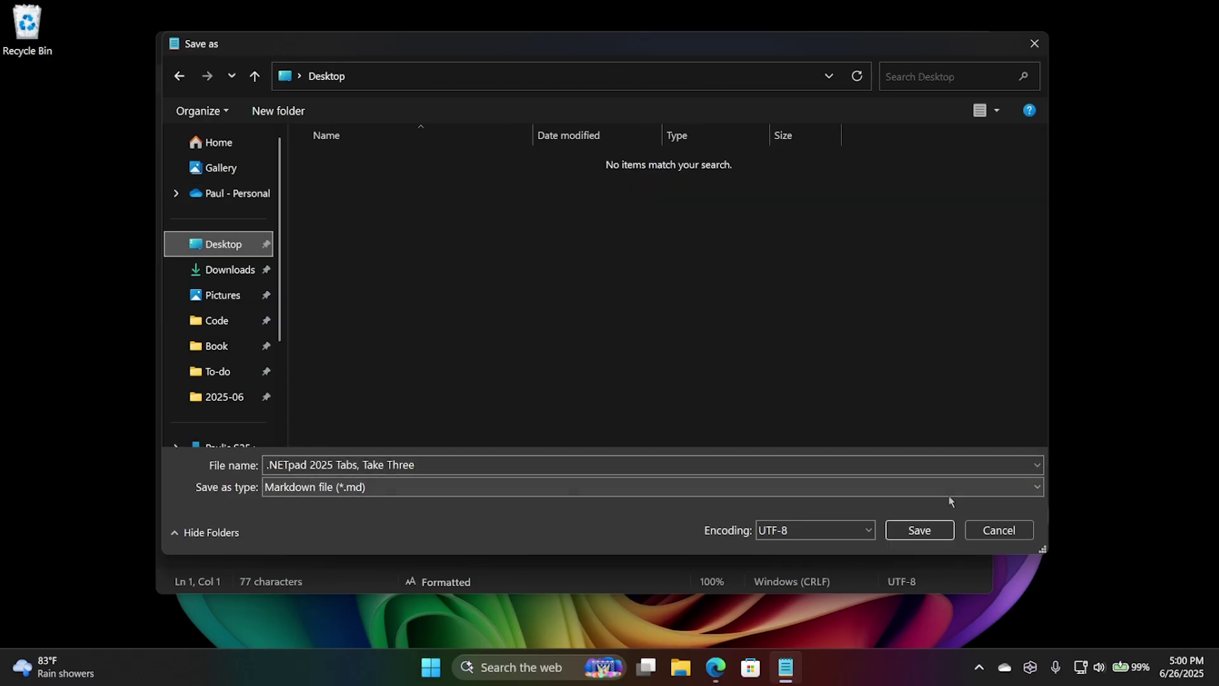
click(919, 468)
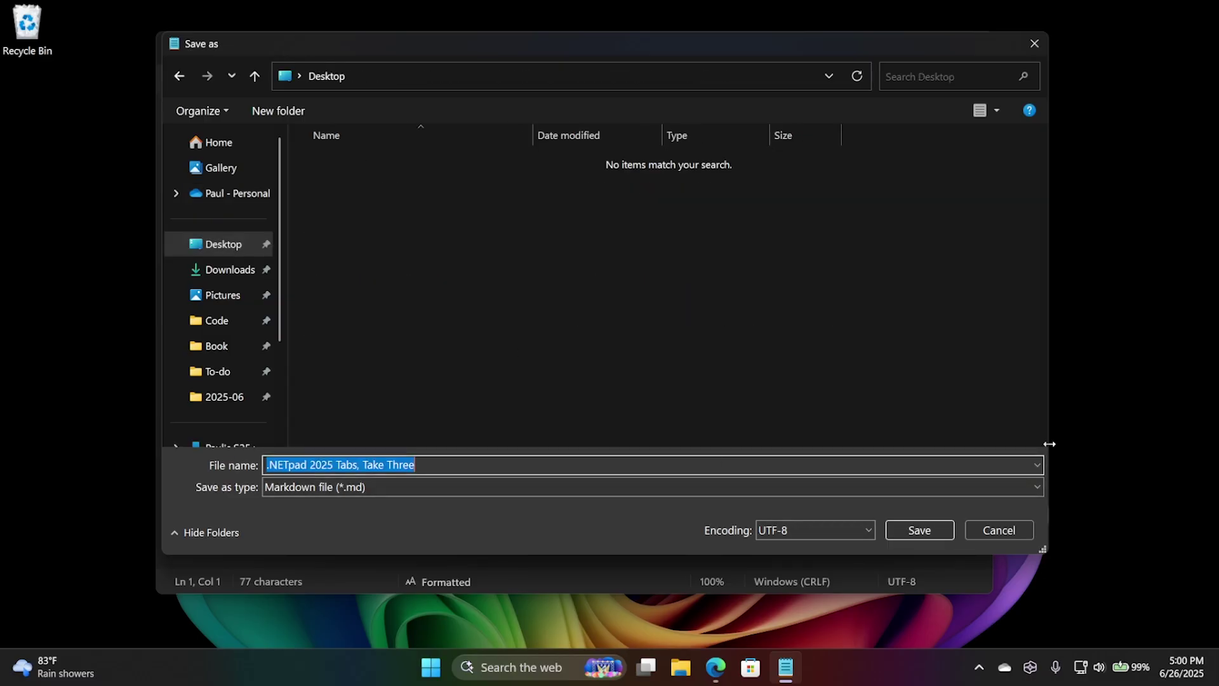
text(Test)
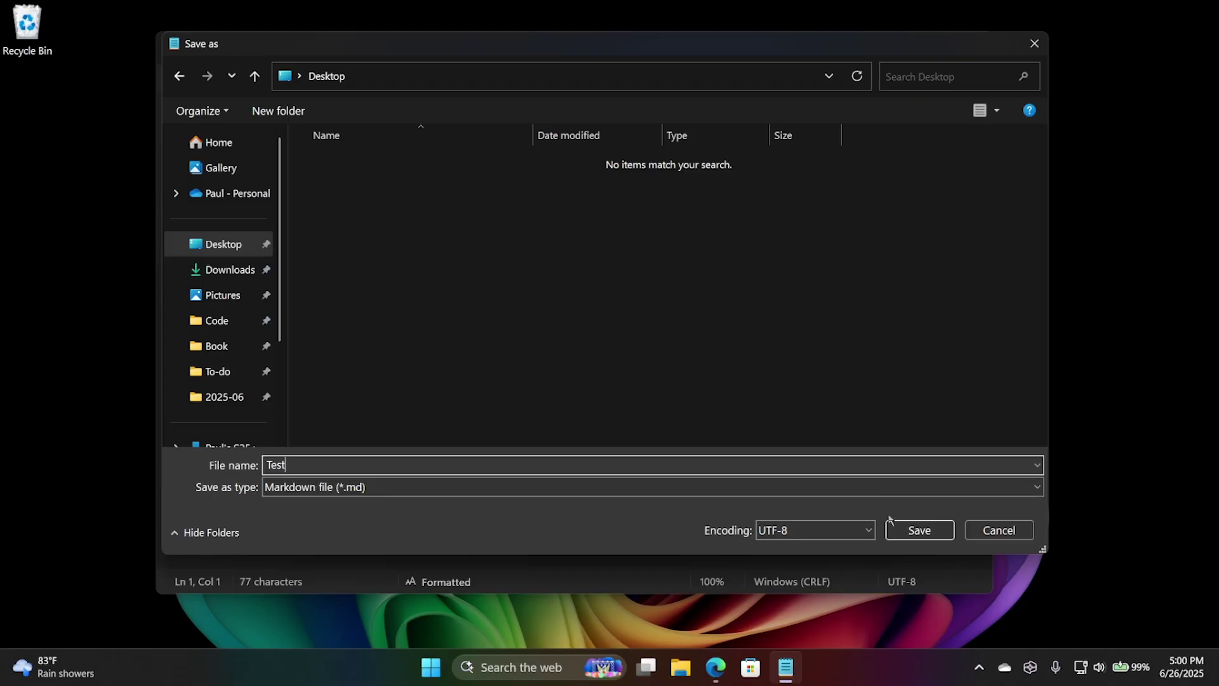
click(920, 529)
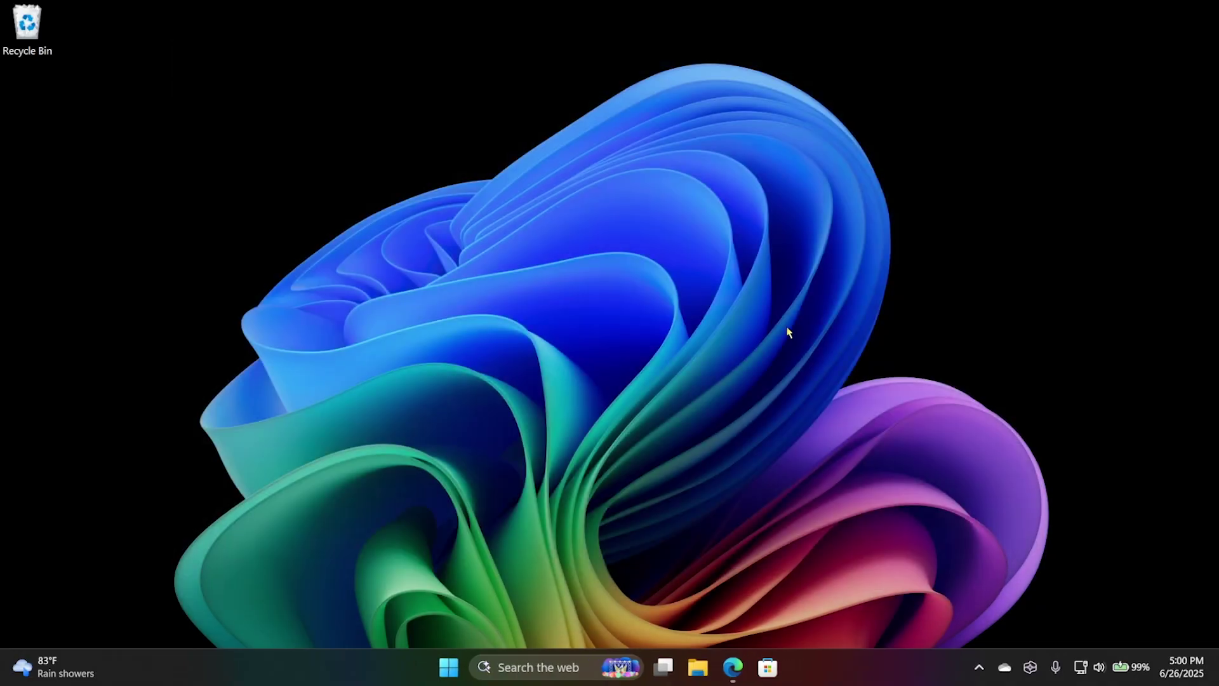
Open Test.md from the desktop in Typora, save it with Ctrl+S, and close Typora.
click(19, 112)
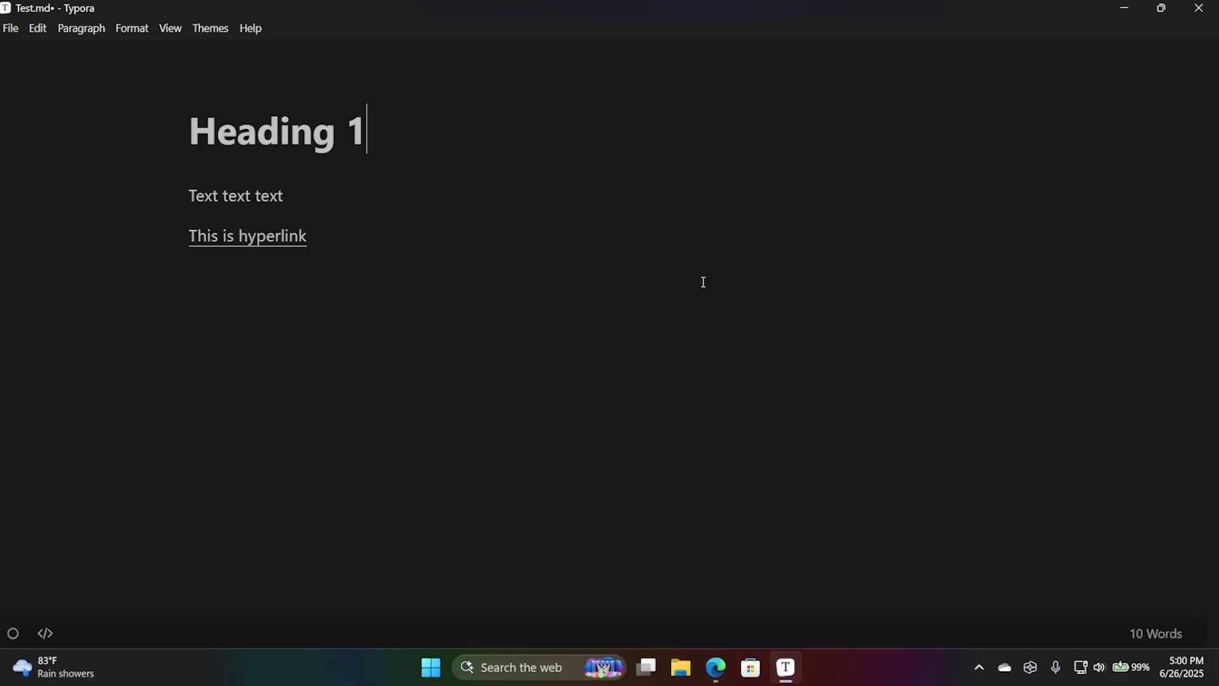
key(ctrl+s)
click(1207, 18)
Open the desktop's Test.md with Notepad and nudge the window slightly down-right.
click(27, 121)
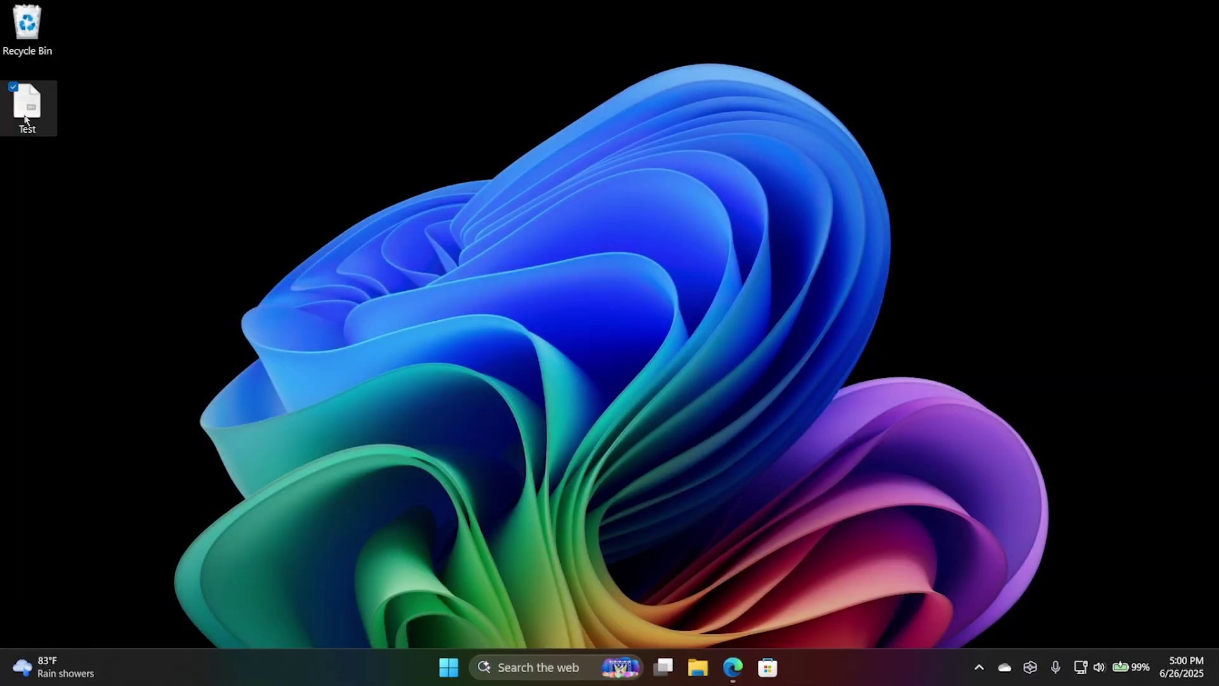
right_click(25, 119)
mouse_move(213, 187)
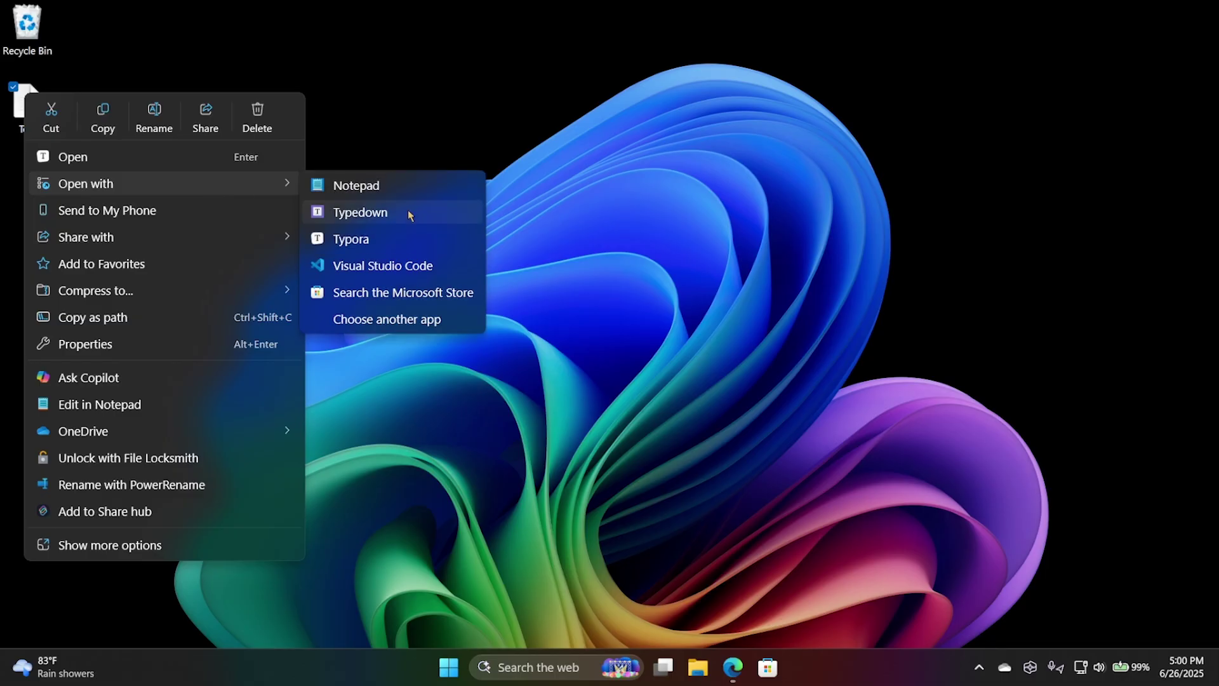
click(424, 190)
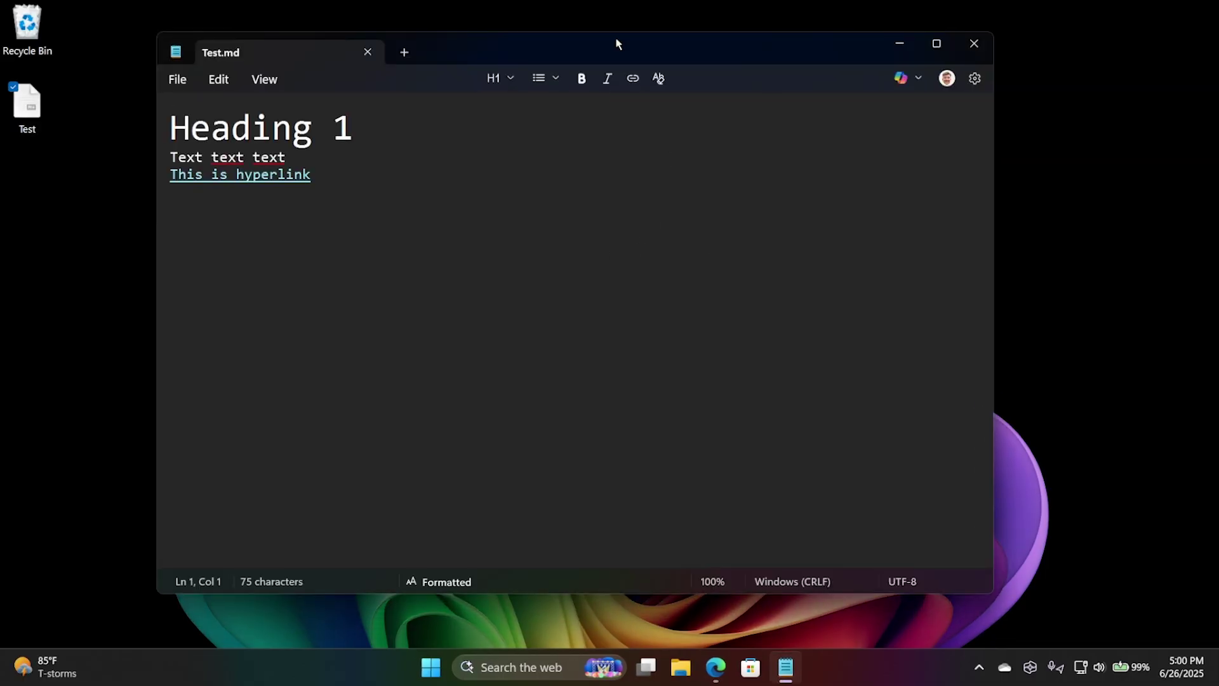
drag(618, 37, 645, 54)
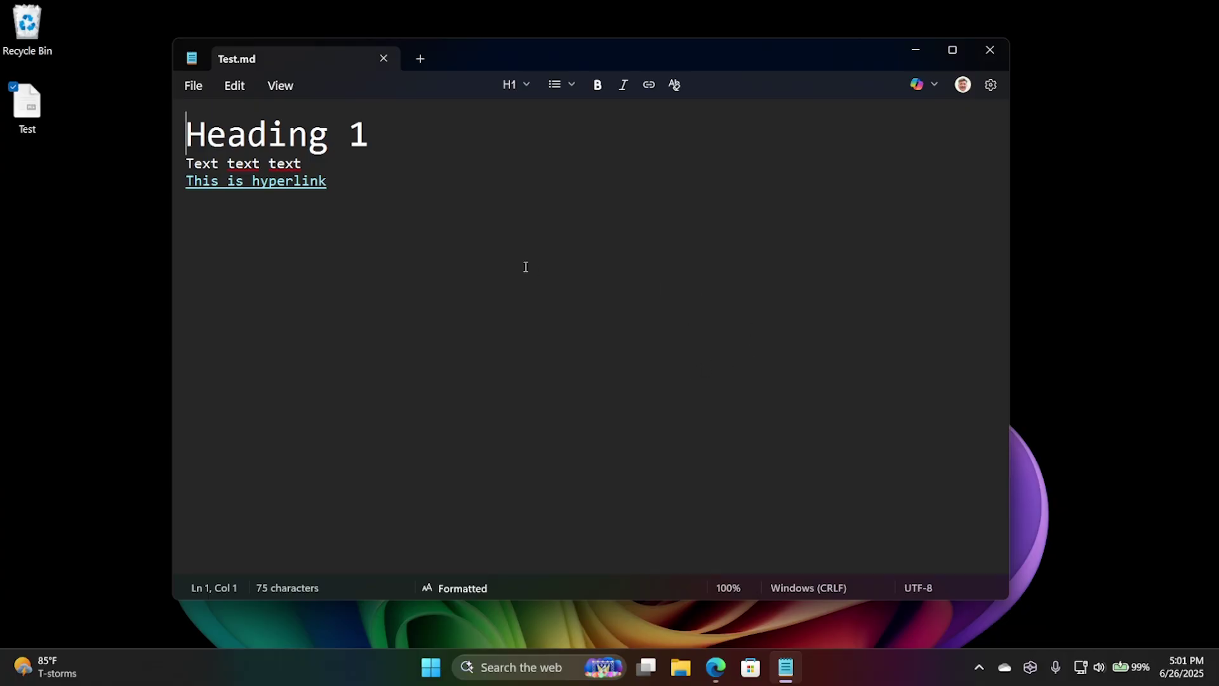
Close Notepad, reopen Test.md in Notepad, and switch to Markdown syntax view.
click(982, 67)
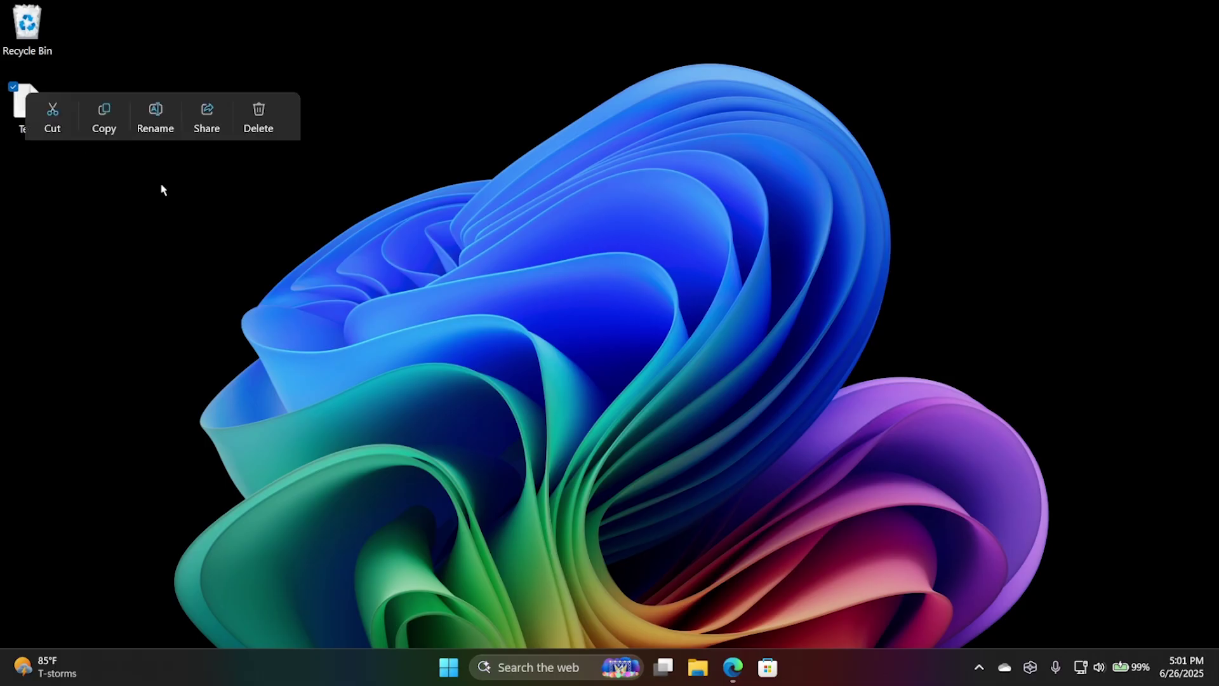
right_click(26, 113)
mouse_move(282, 190)
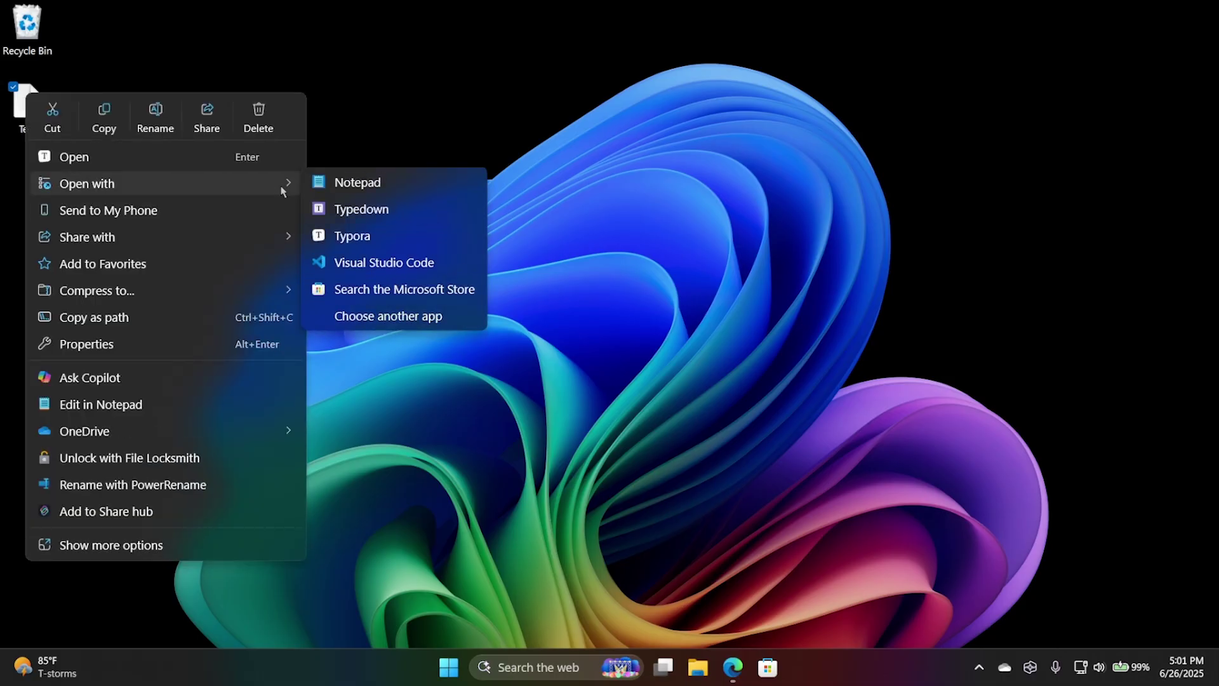
click(366, 188)
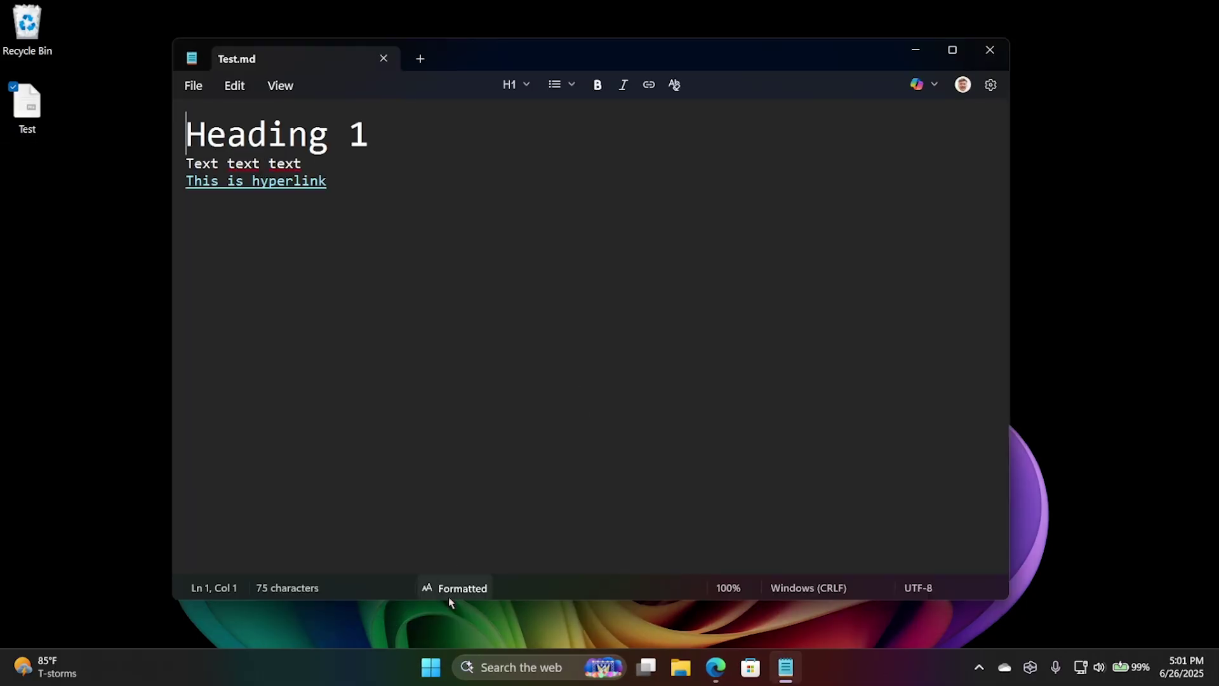
click(483, 589)
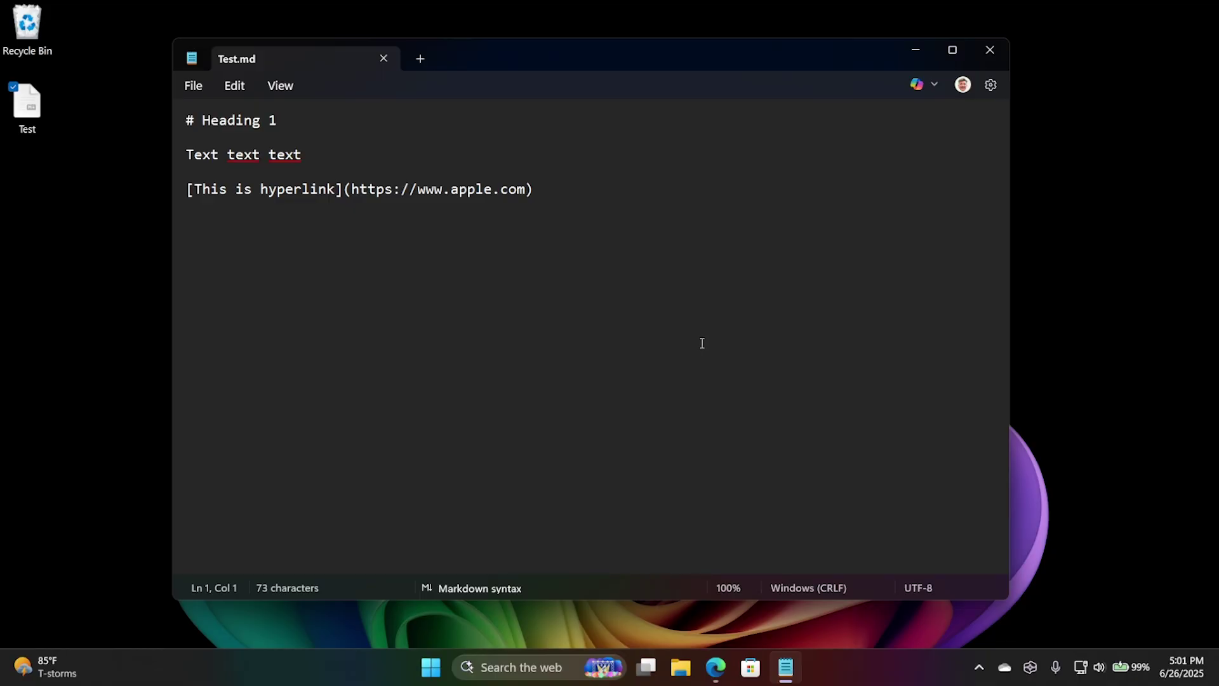
Return to Formatted view and cancel turning off formatting in Notepad's settings.
click(482, 590)
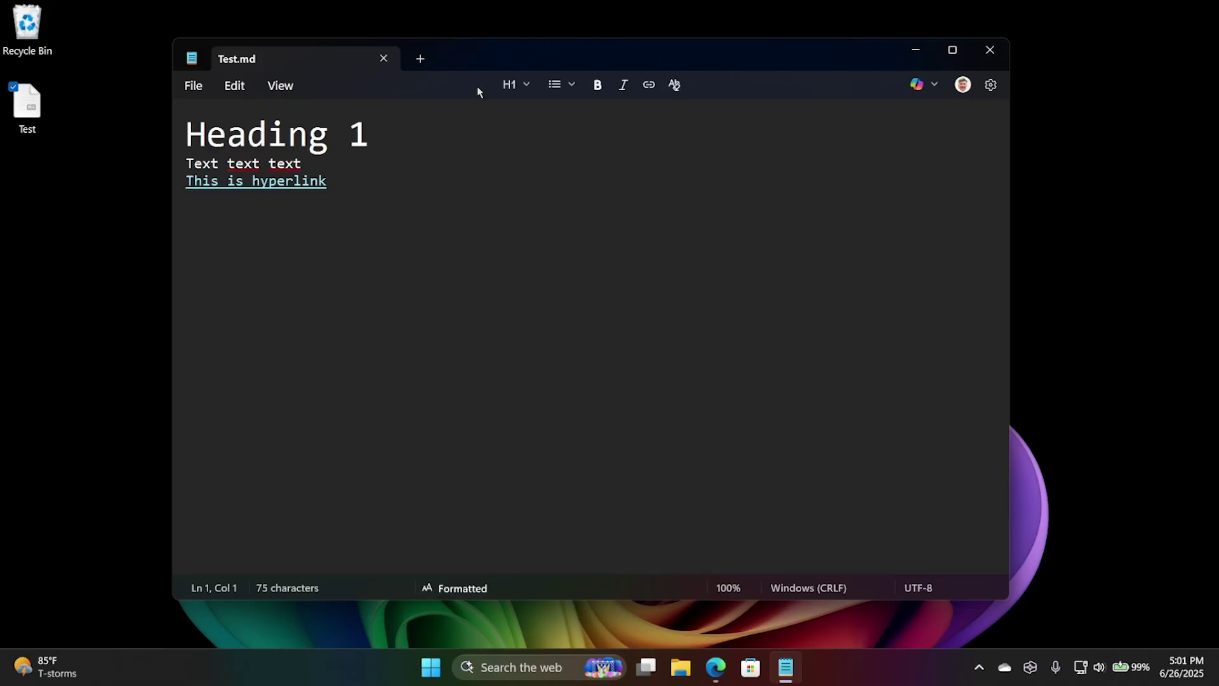
click(992, 85)
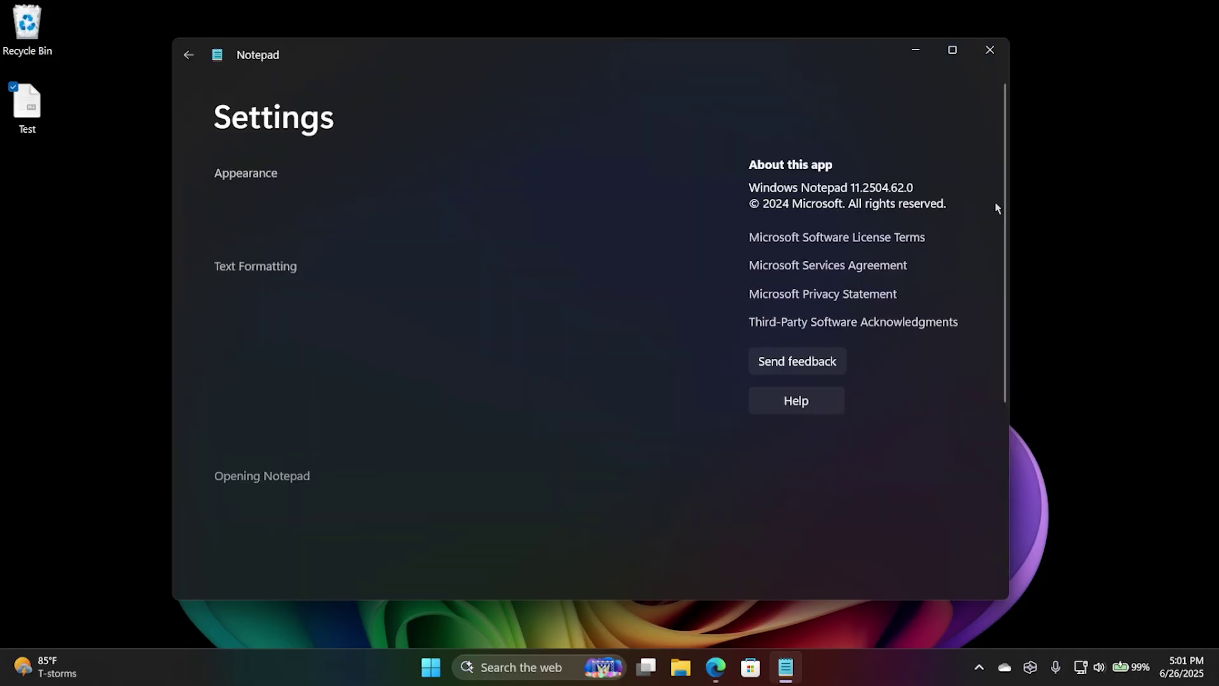
scroll(428, 390, down, 4)
scroll(580, 308, up, 4)
click(651, 413)
click(696, 381)
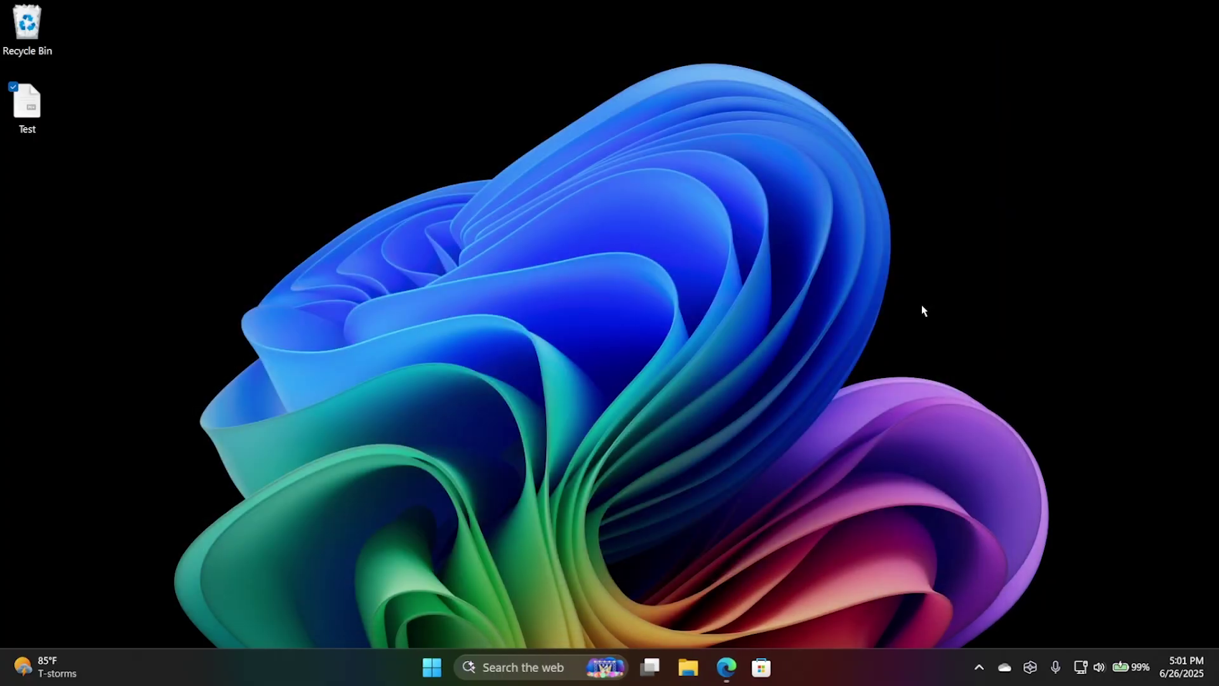
Delete the Test file from the desktop and open the Start menu.
drag(27, 105, 28, 32)
key(Delete)
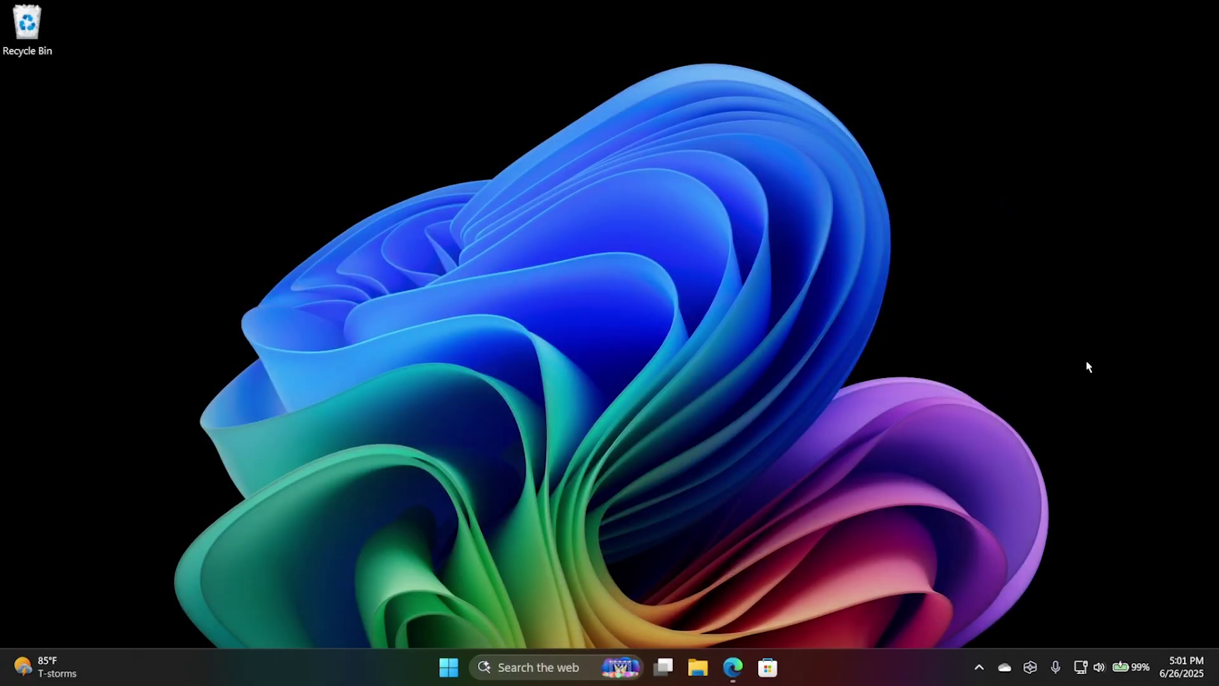
click(449, 667)
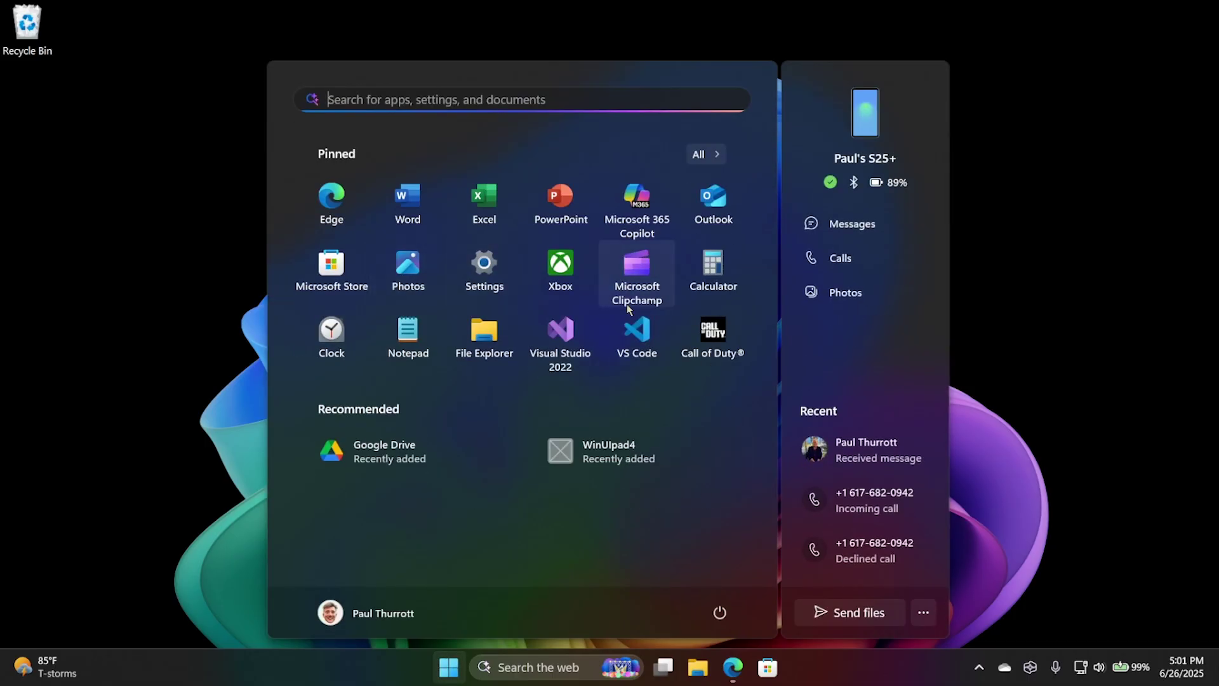
Launch Paint by searching 'paint' from Start, then show the Layers panel.
text(paint)
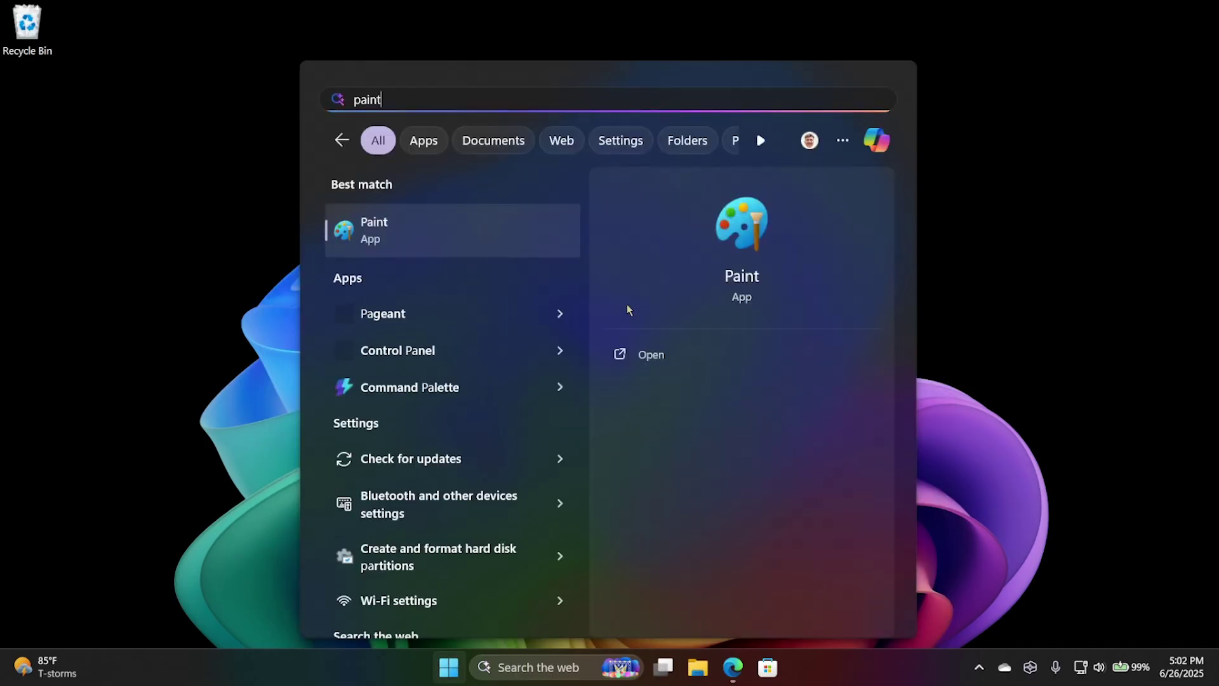
key(Return)
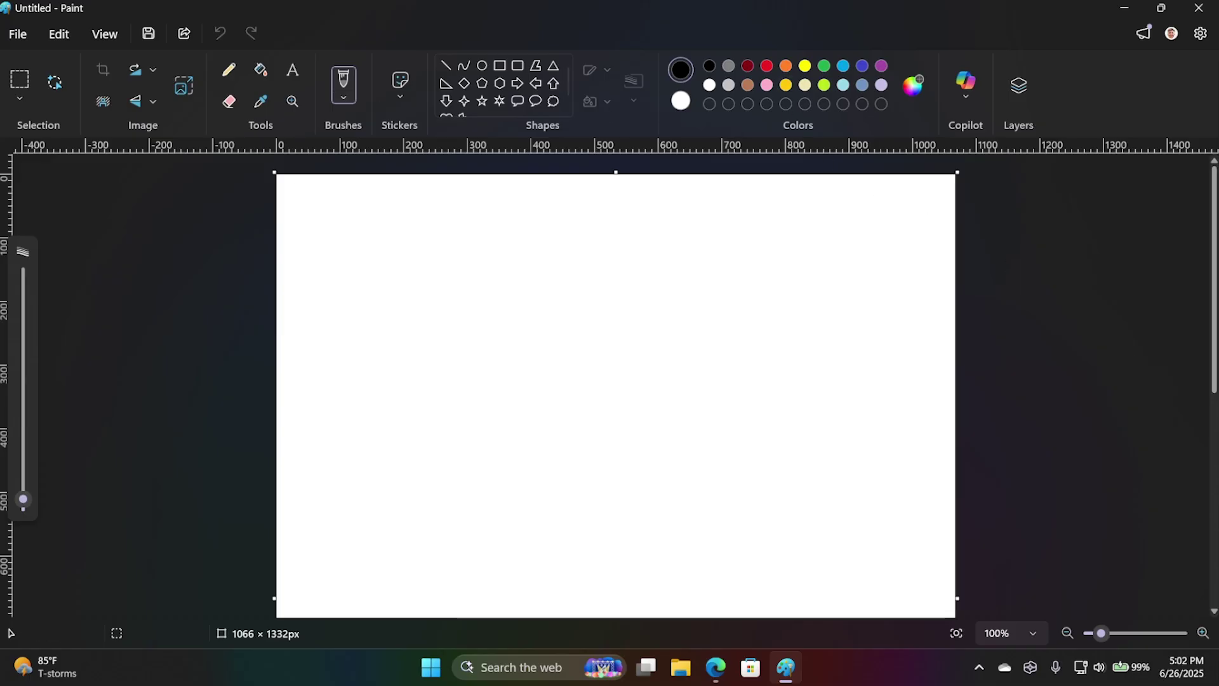
click(1021, 89)
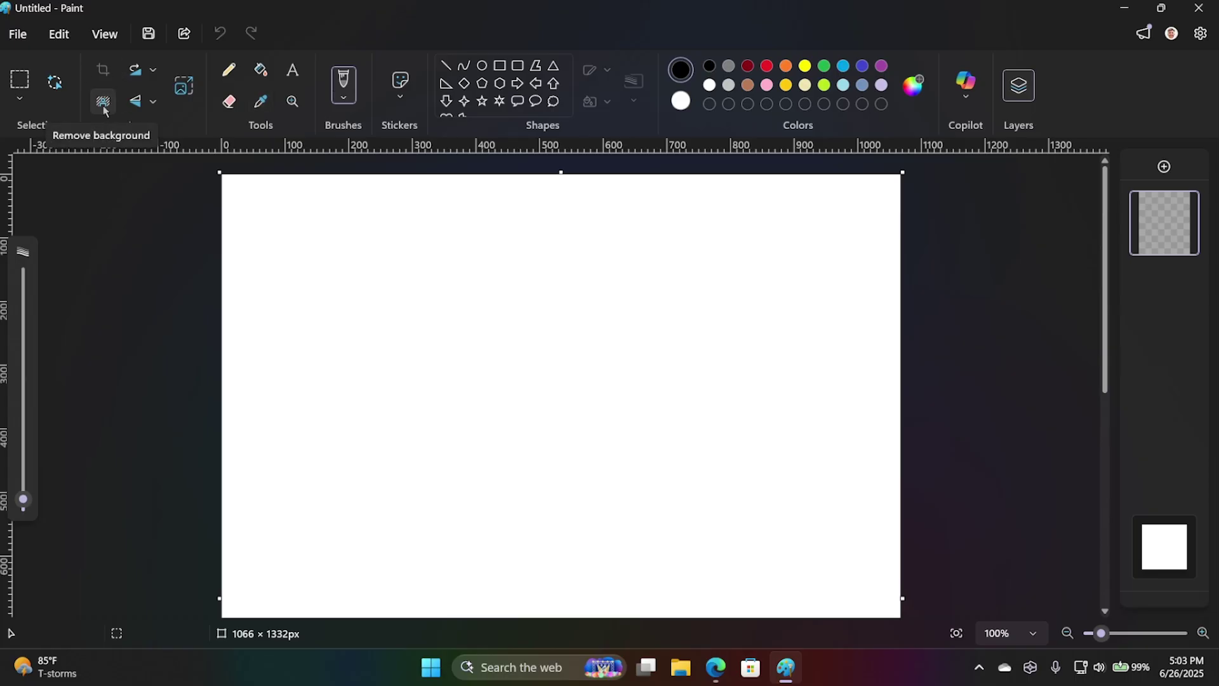
Try Copilot's Image Creator panel, then switch to the Cocreator panel instead.
click(976, 93)
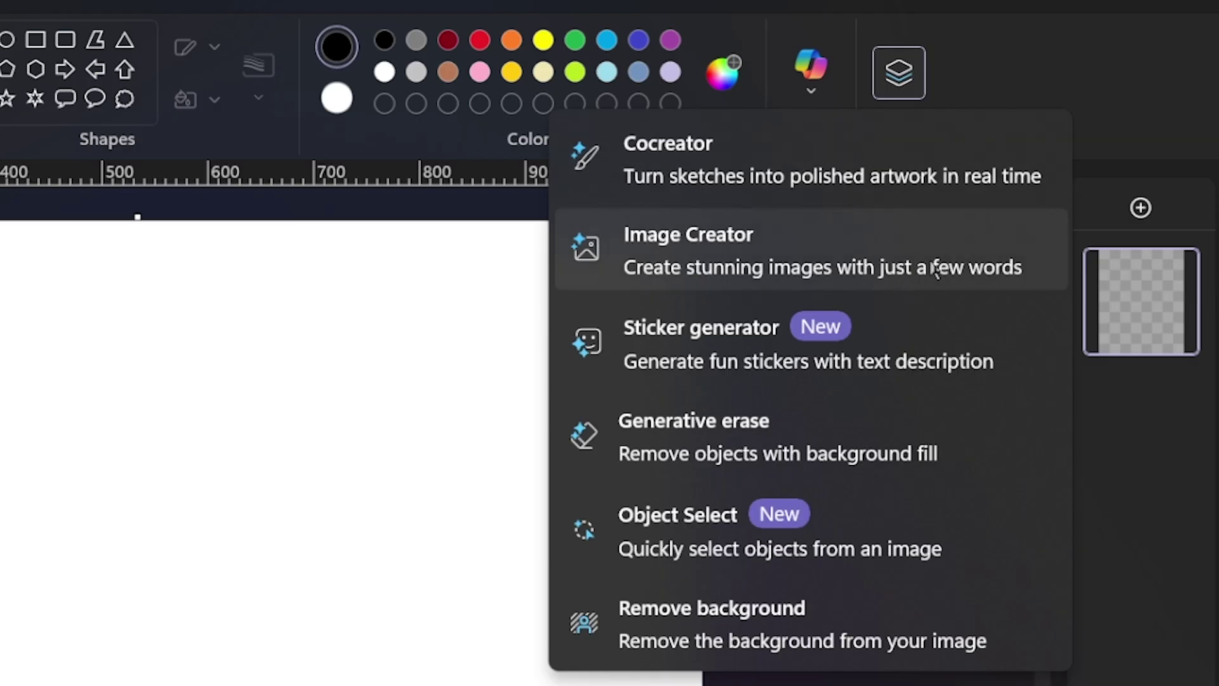
click(969, 264)
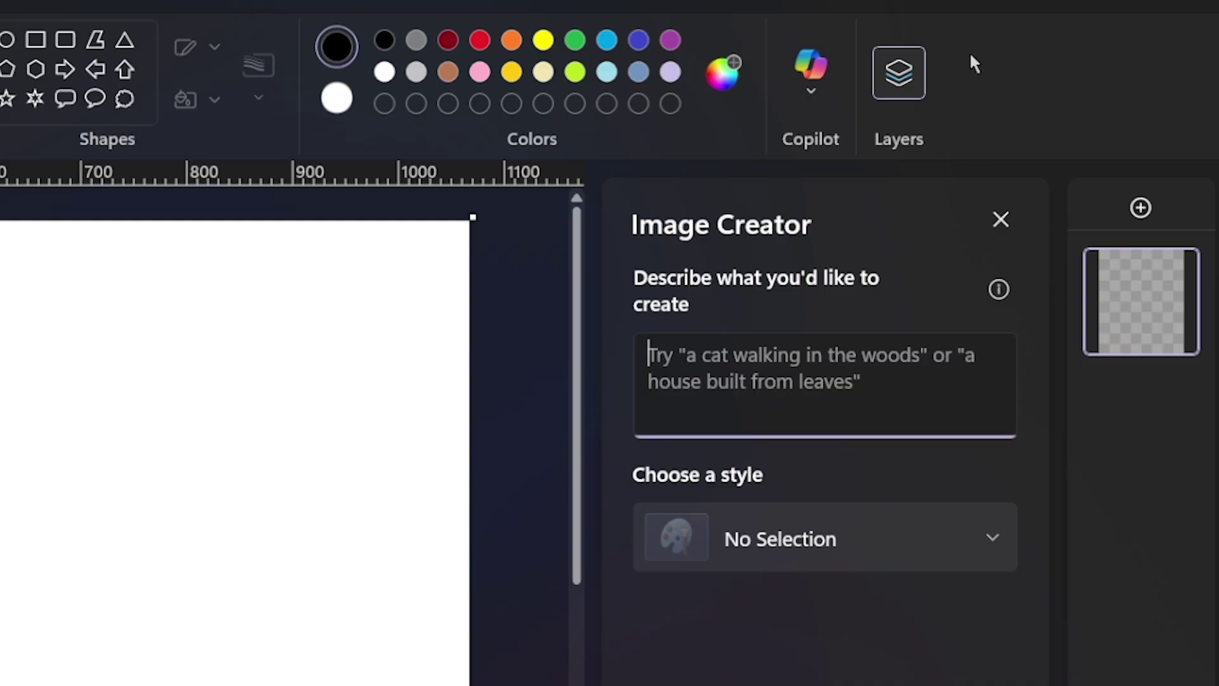
click(811, 67)
click(672, 141)
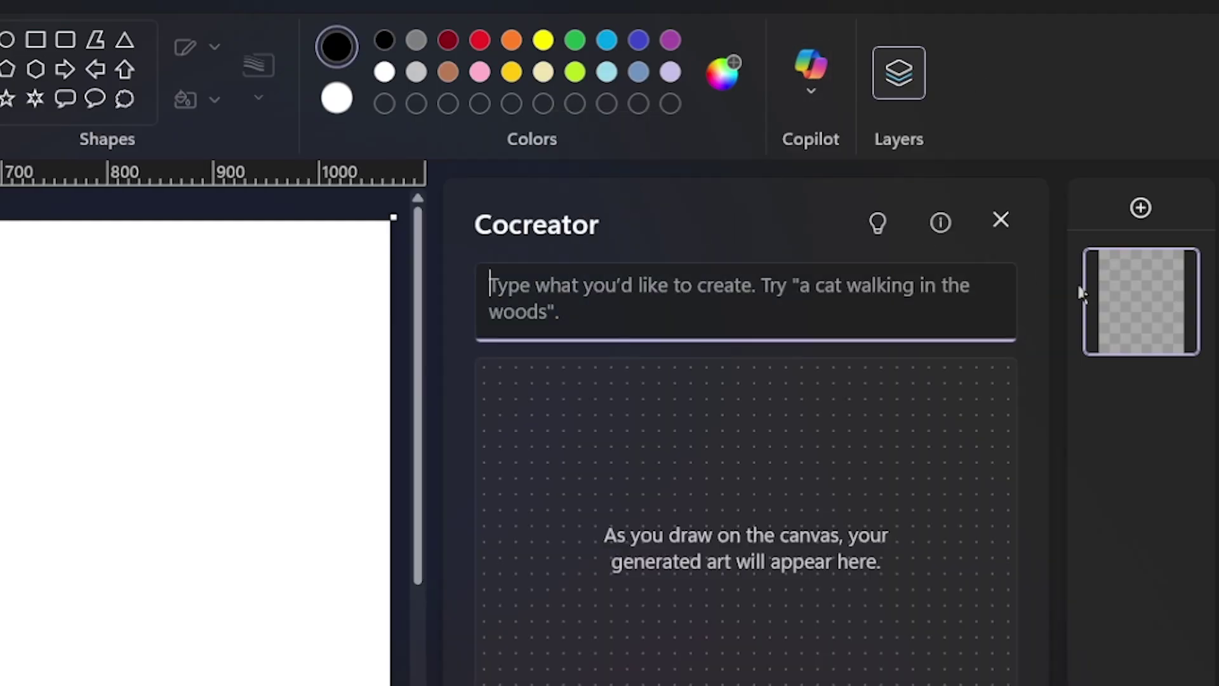
click(801, 82)
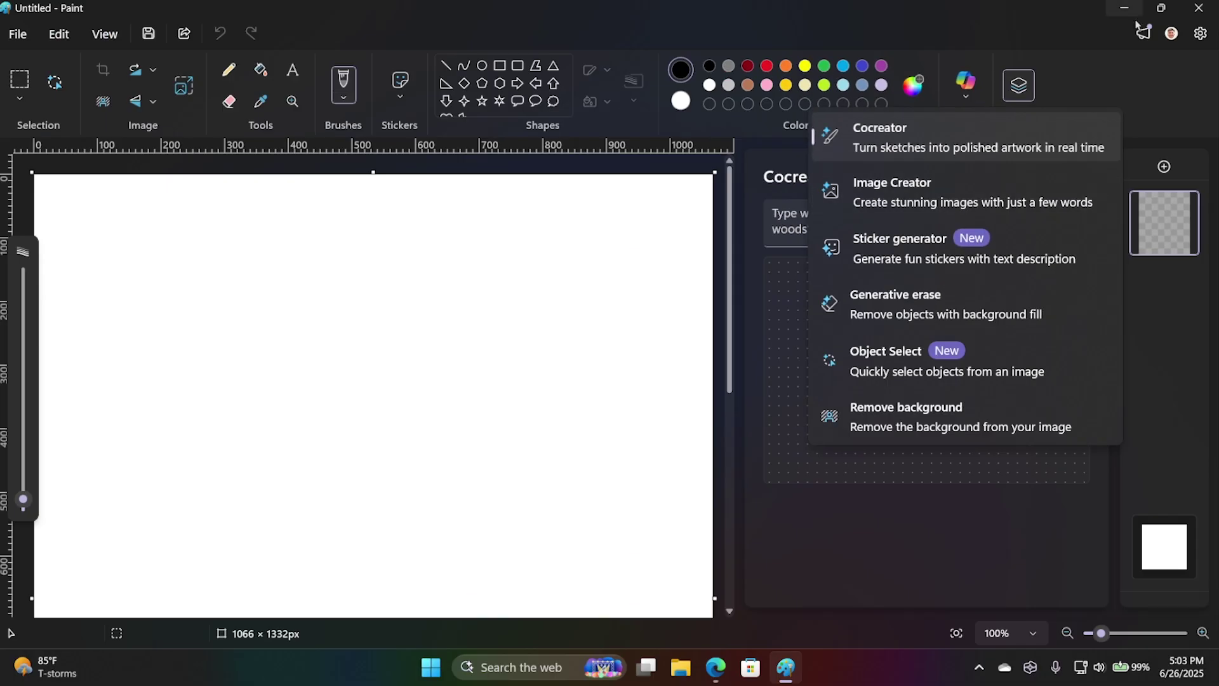
click(1018, 6)
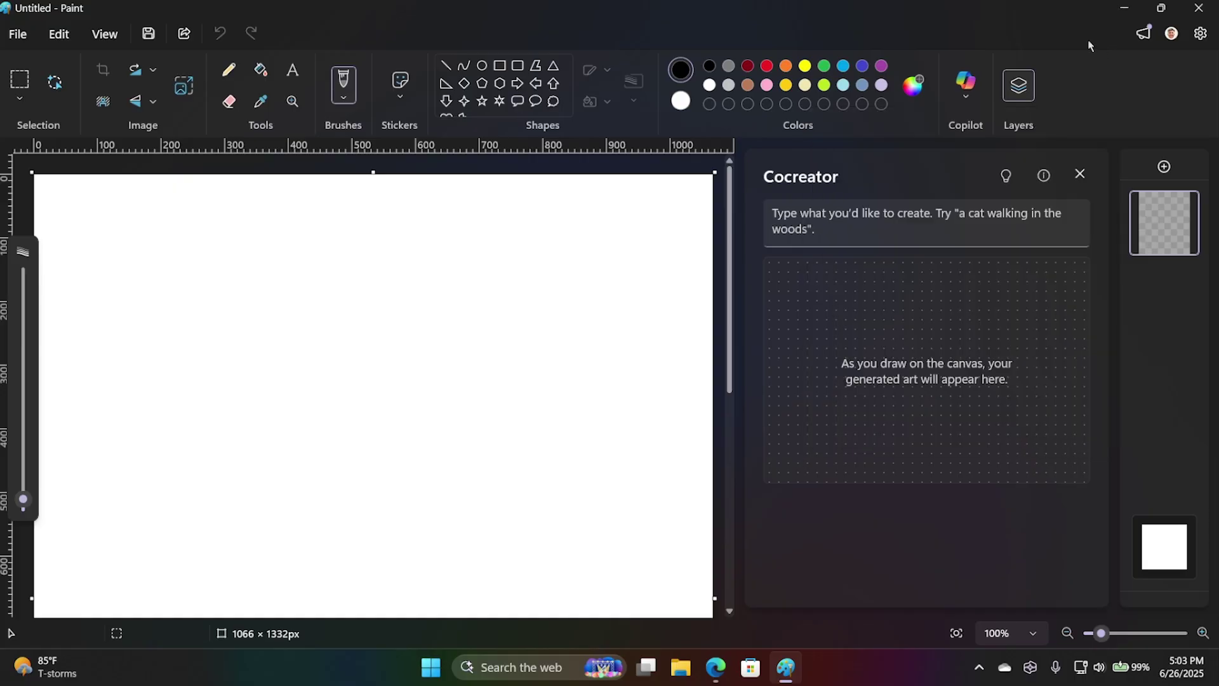
click(1138, 40)
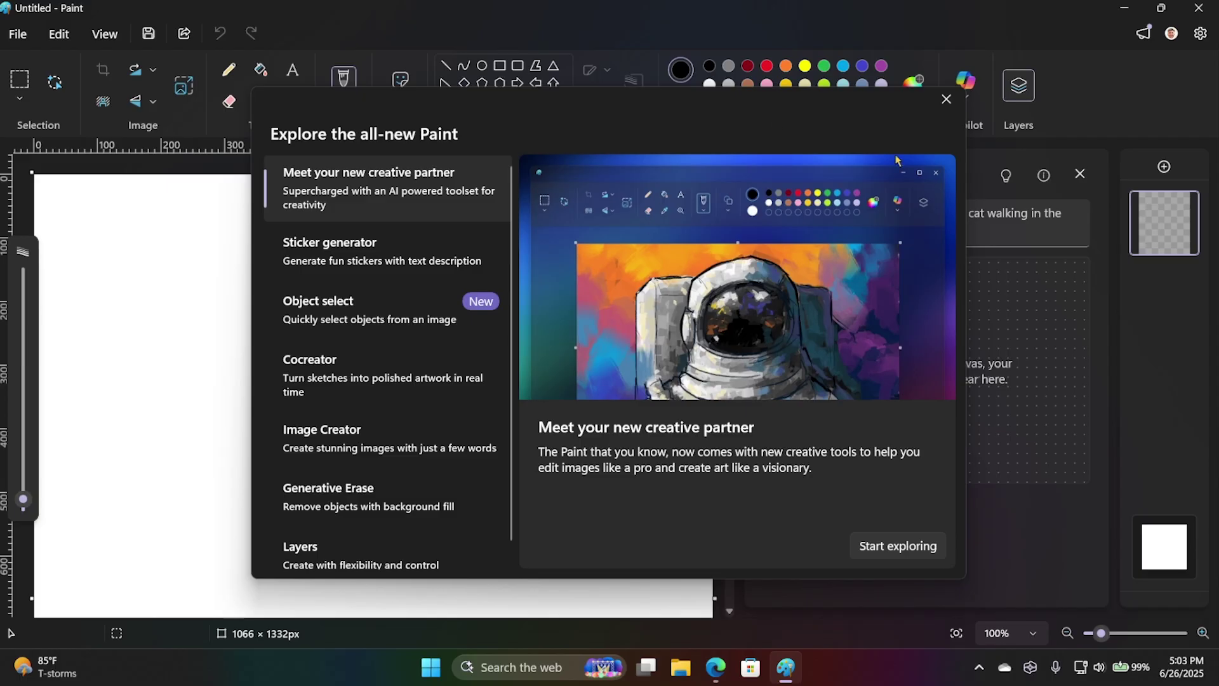
click(946, 99)
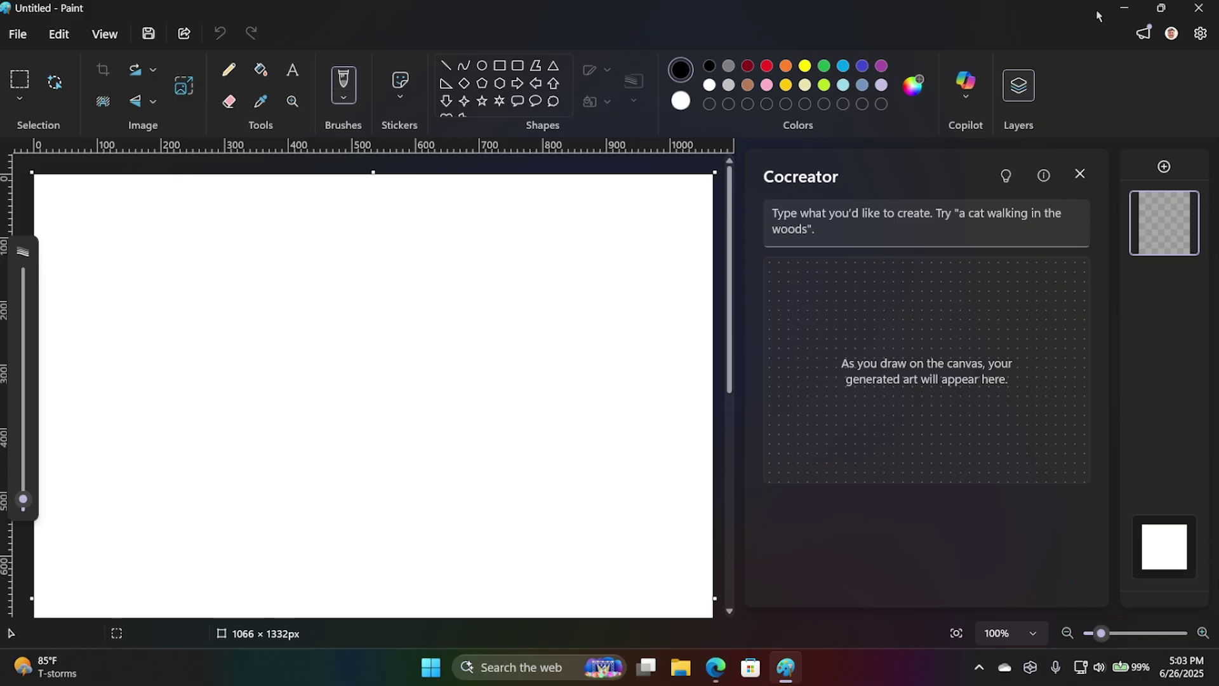
Minimize Paint and open Blissful from File Explorer's Pictures folder with Paint.
click(1124, 9)
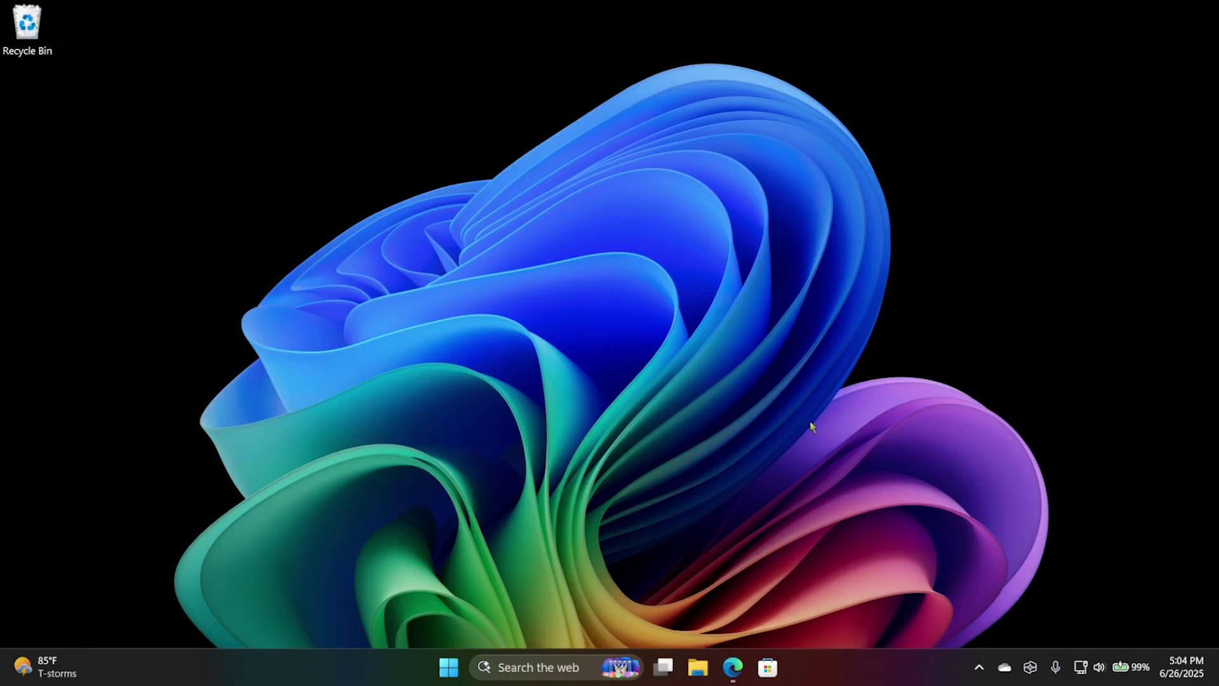
key(super+e)
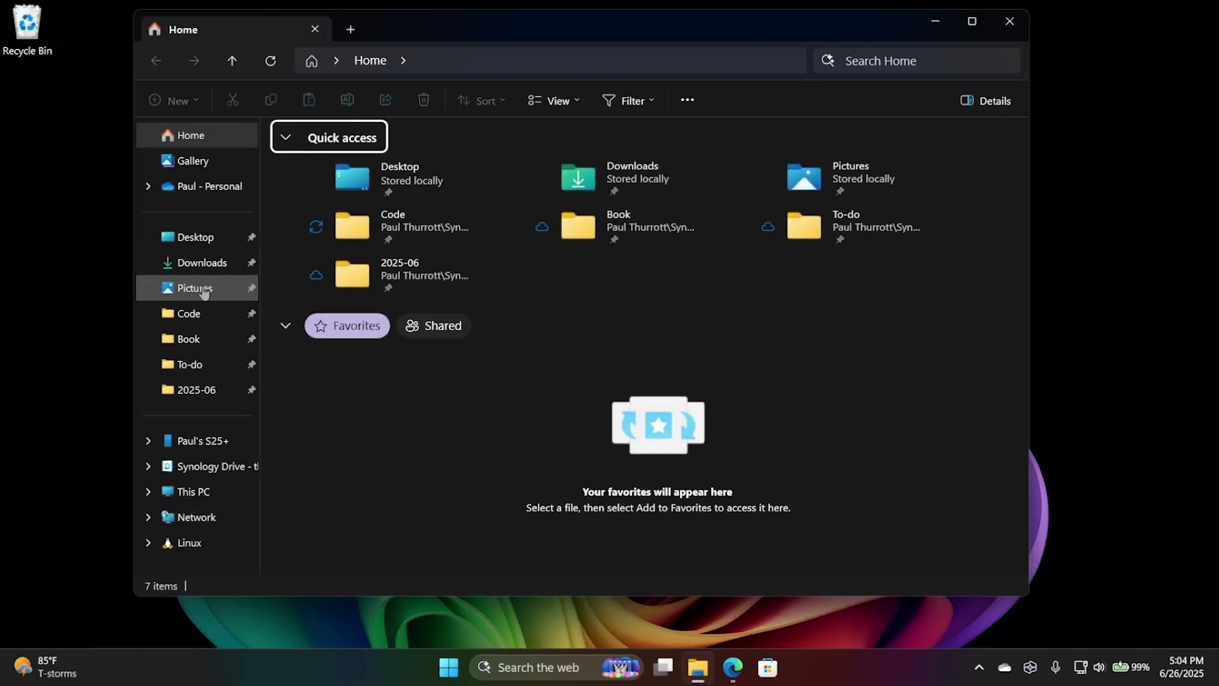
click(204, 289)
click(393, 171)
key(shift+F10)
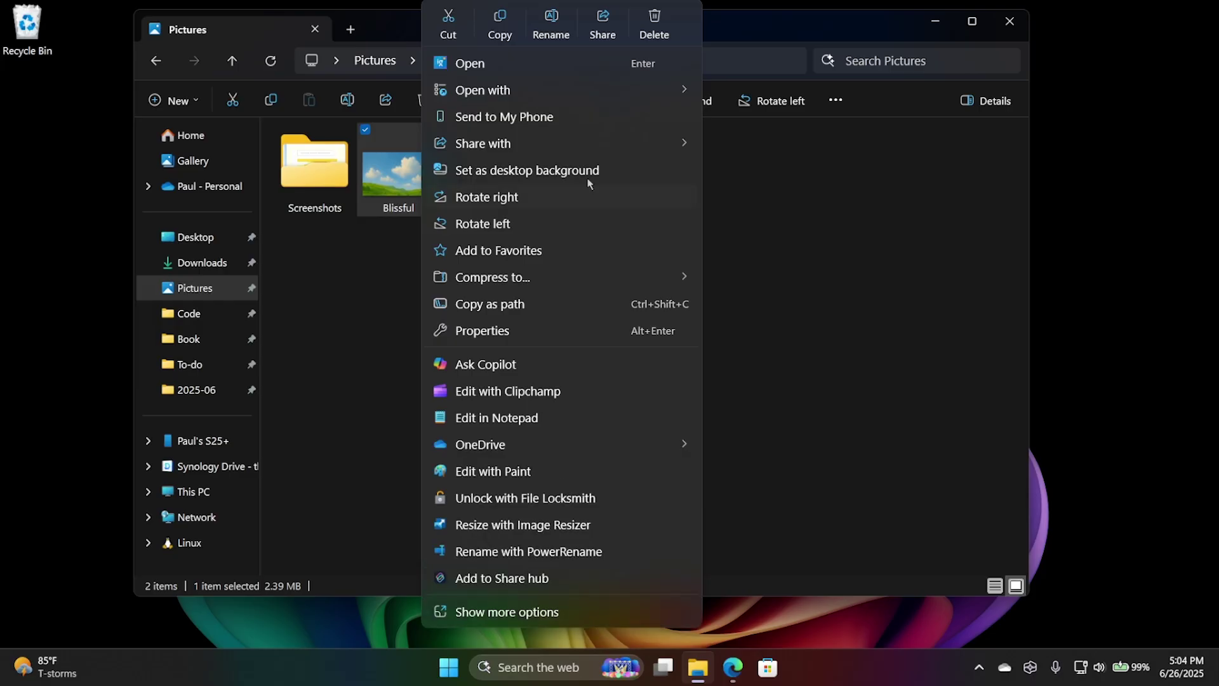
mouse_move(664, 89)
click(779, 142)
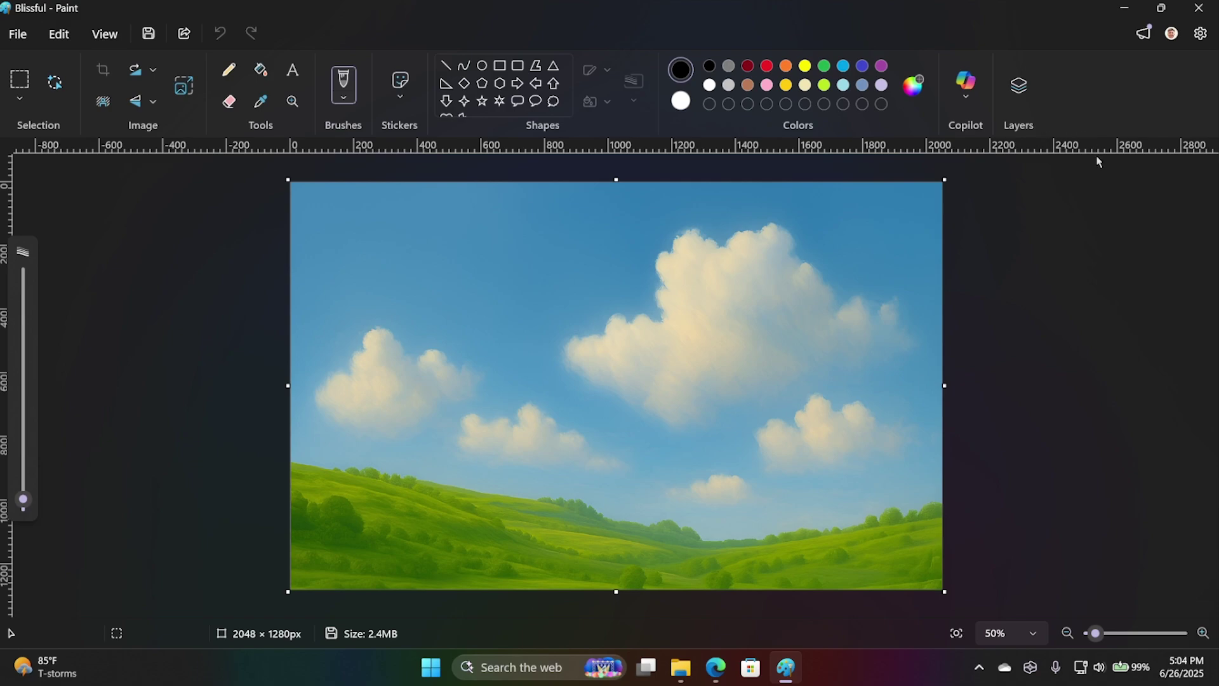
Generative-erase a grass patch and the large cloud, then undo the last erase.
click(965, 97)
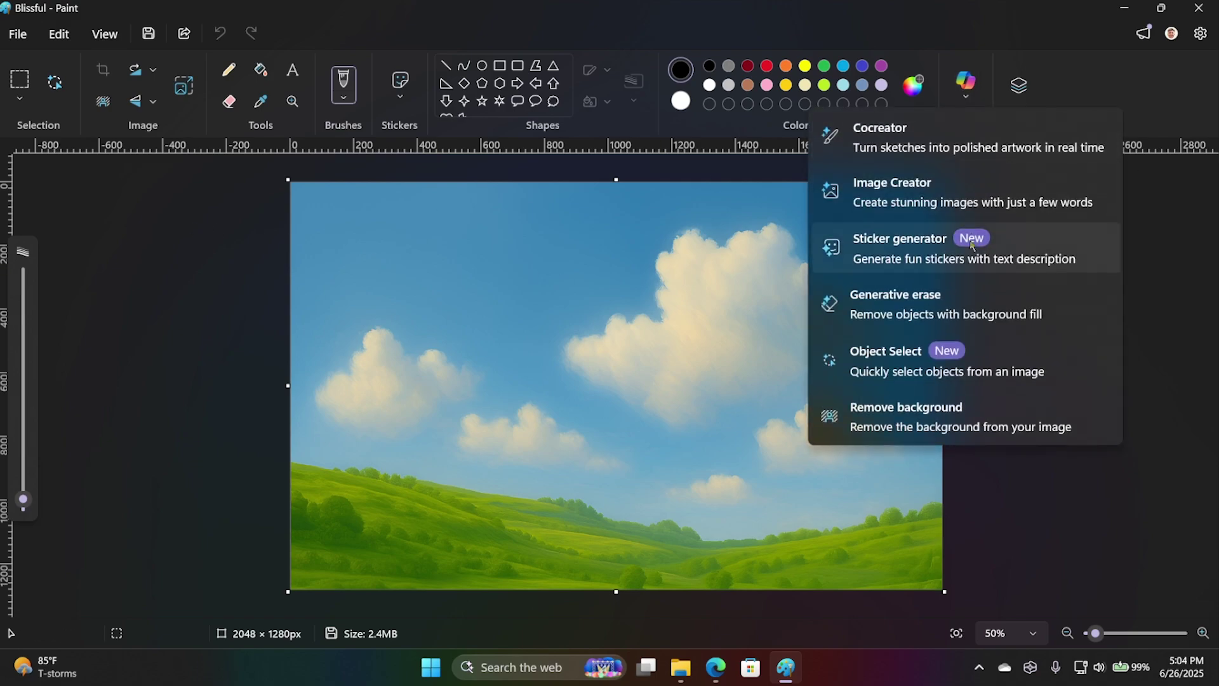
click(1041, 314)
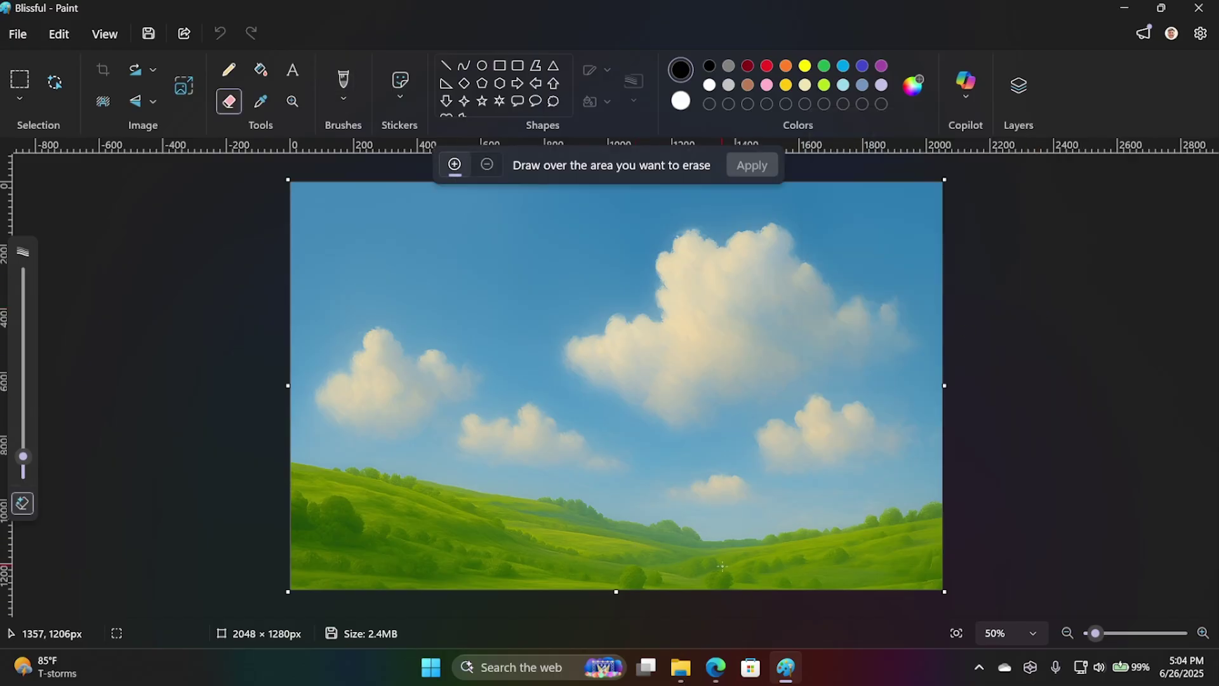
drag(721, 566, 719, 581)
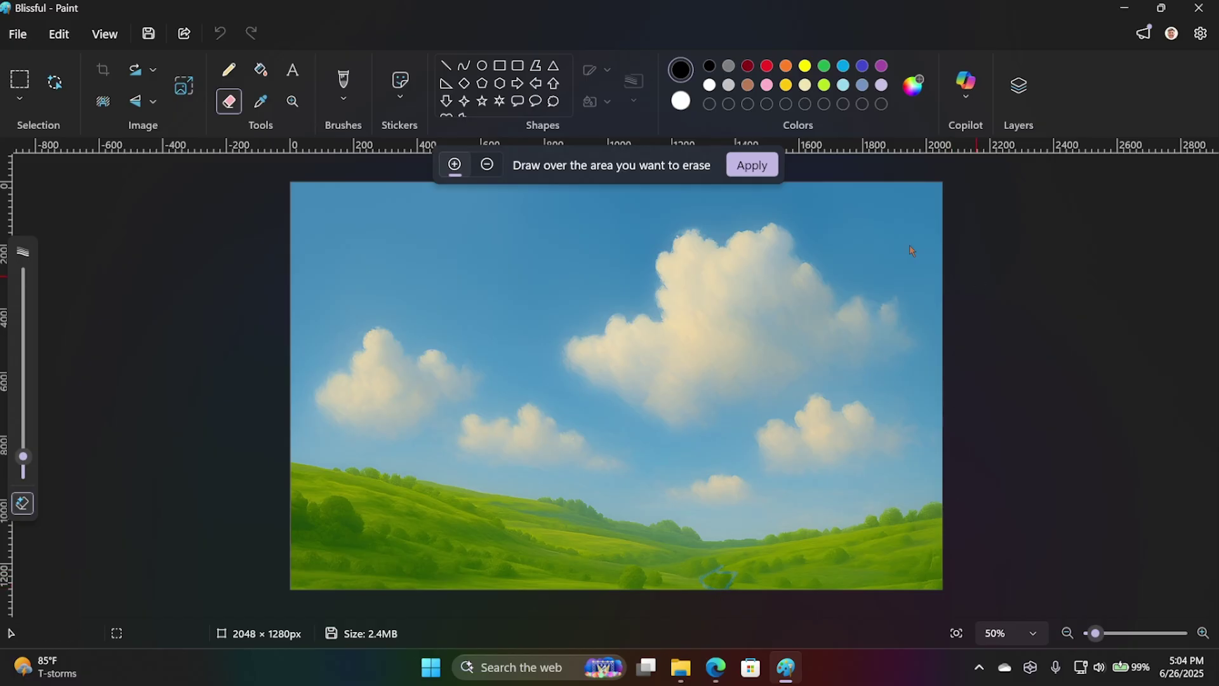
click(751, 165)
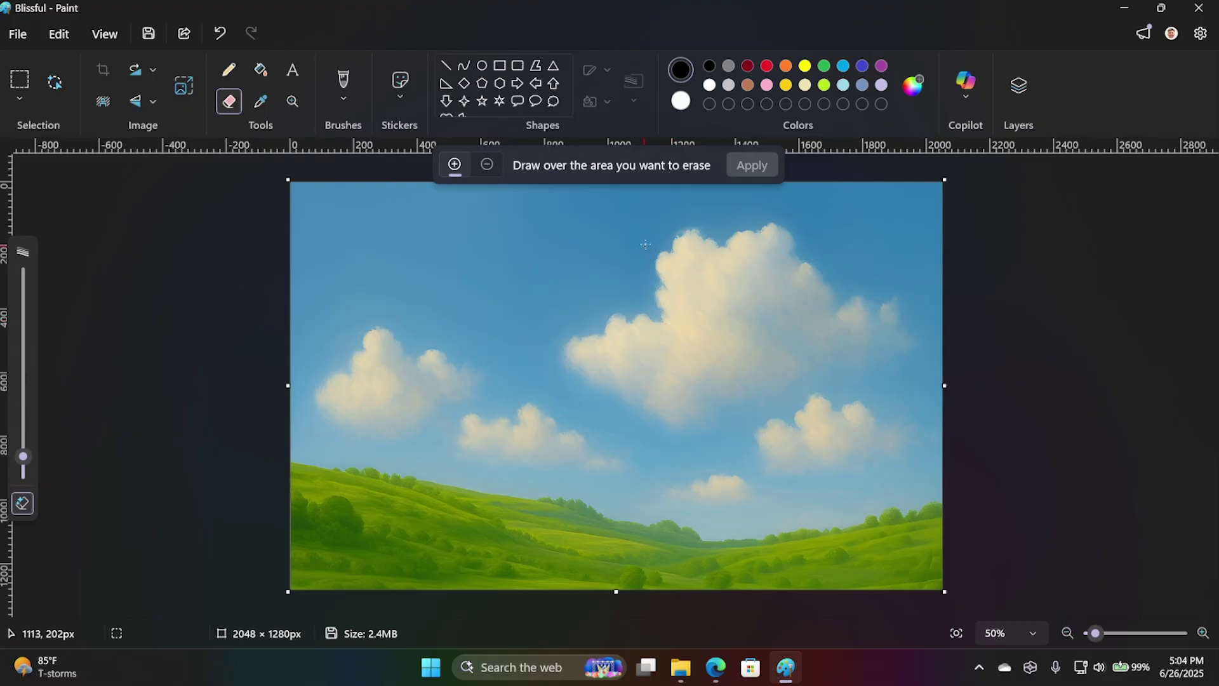
mouse_move(669, 217)
mouse_down()
mouse_move(630, 298)
mouse_move(553, 346)
mouse_move(661, 431)
mouse_move(730, 425)
mouse_move(832, 380)
mouse_move(930, 273)
mouse_move(790, 208)
mouse_move(671, 218)
mouse_up()
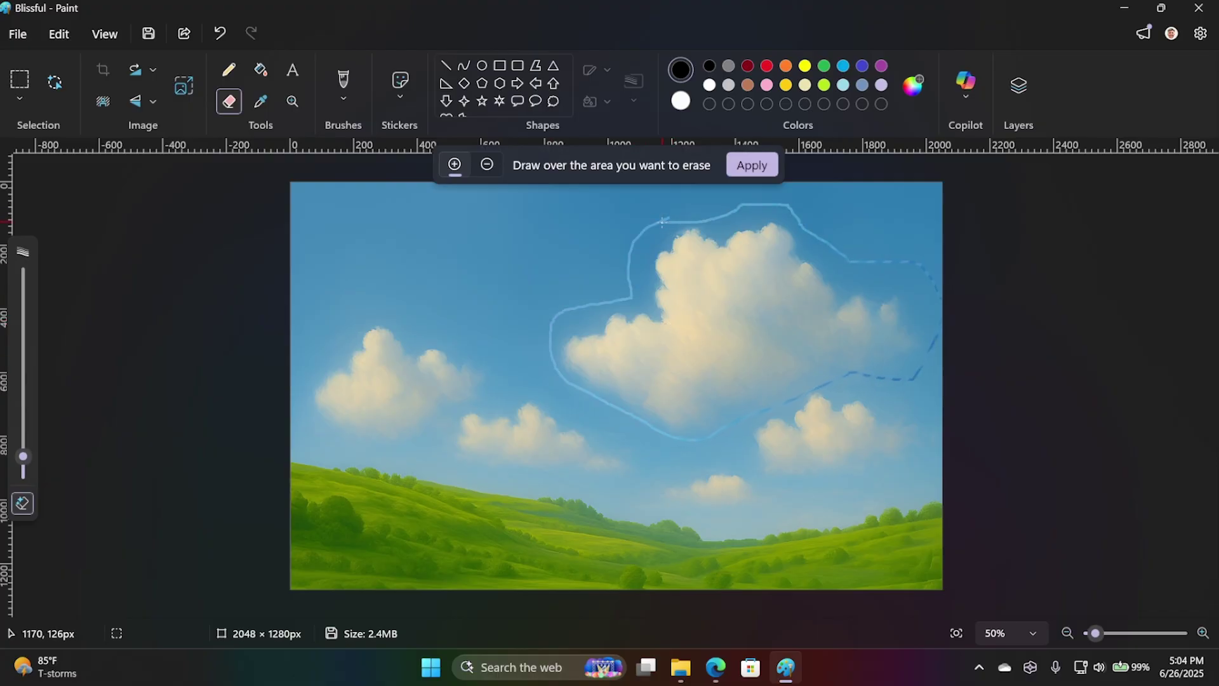
click(761, 175)
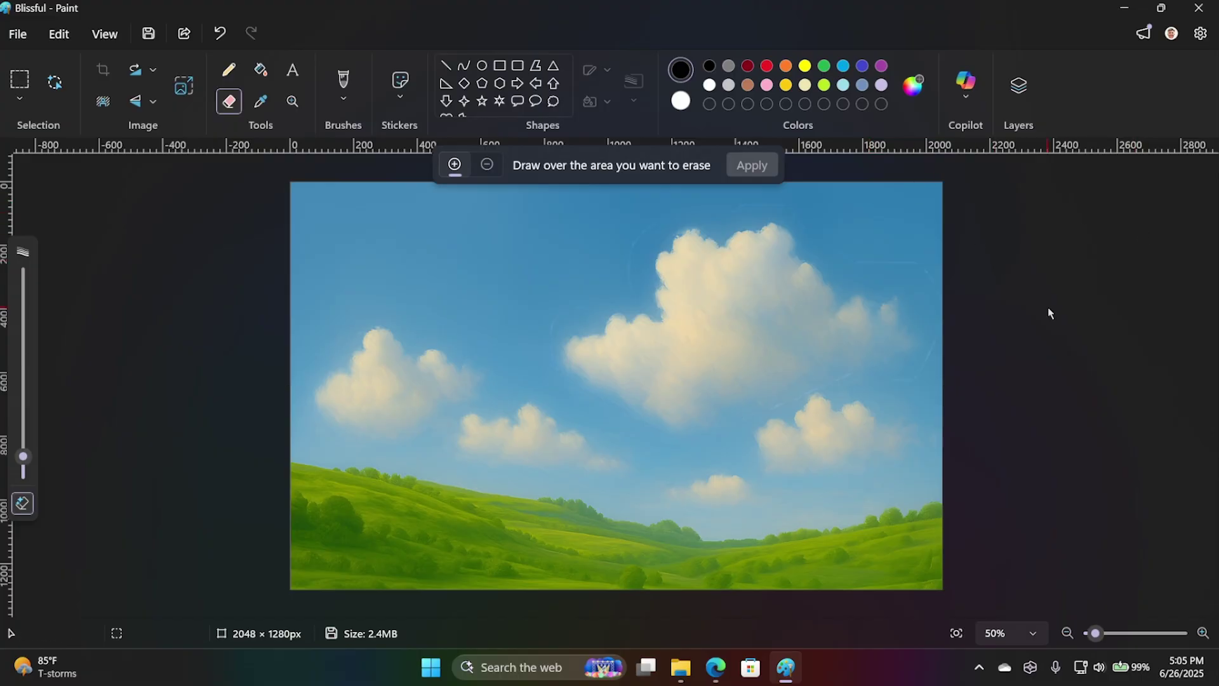
key(ctrl+z)
Show the layers panel, erase Object Select areas including the small bush, then undo the bush removal.
click(1021, 85)
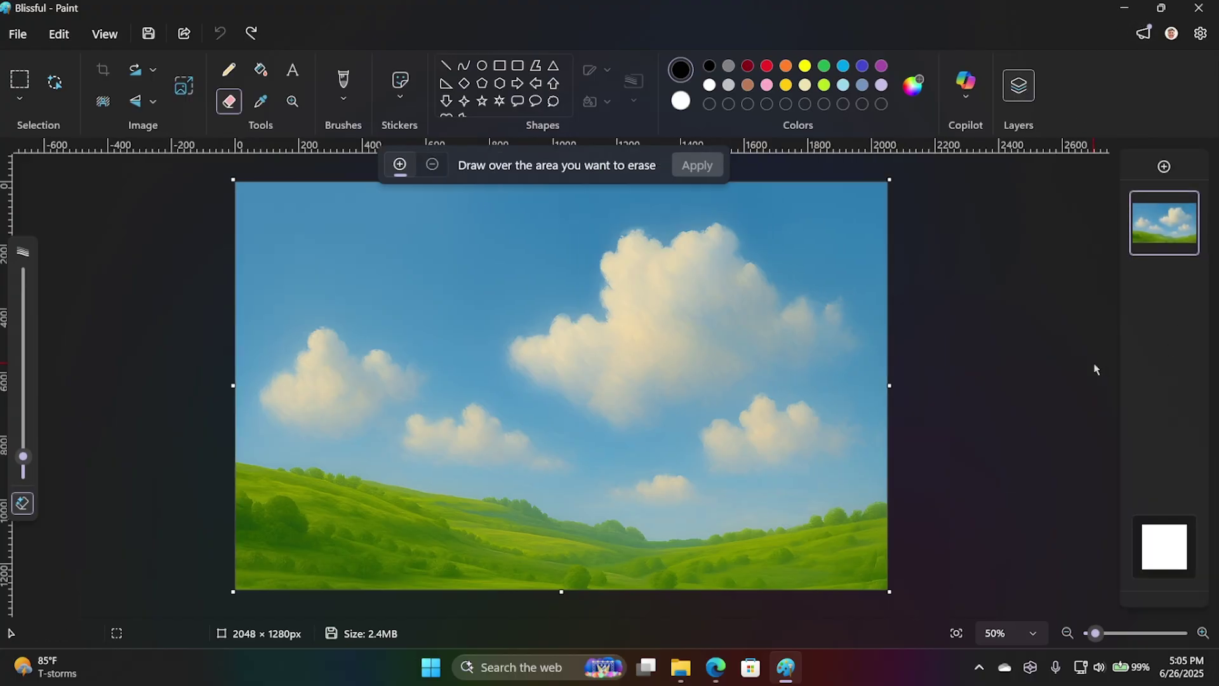
click(56, 83)
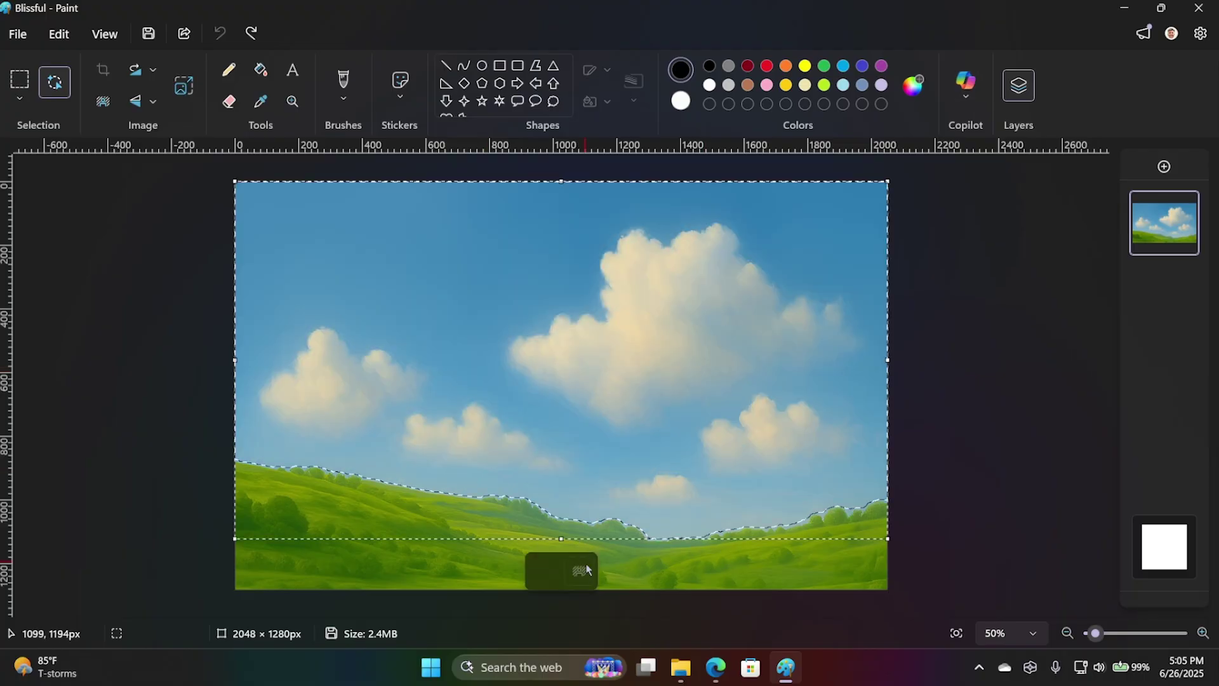
click(557, 575)
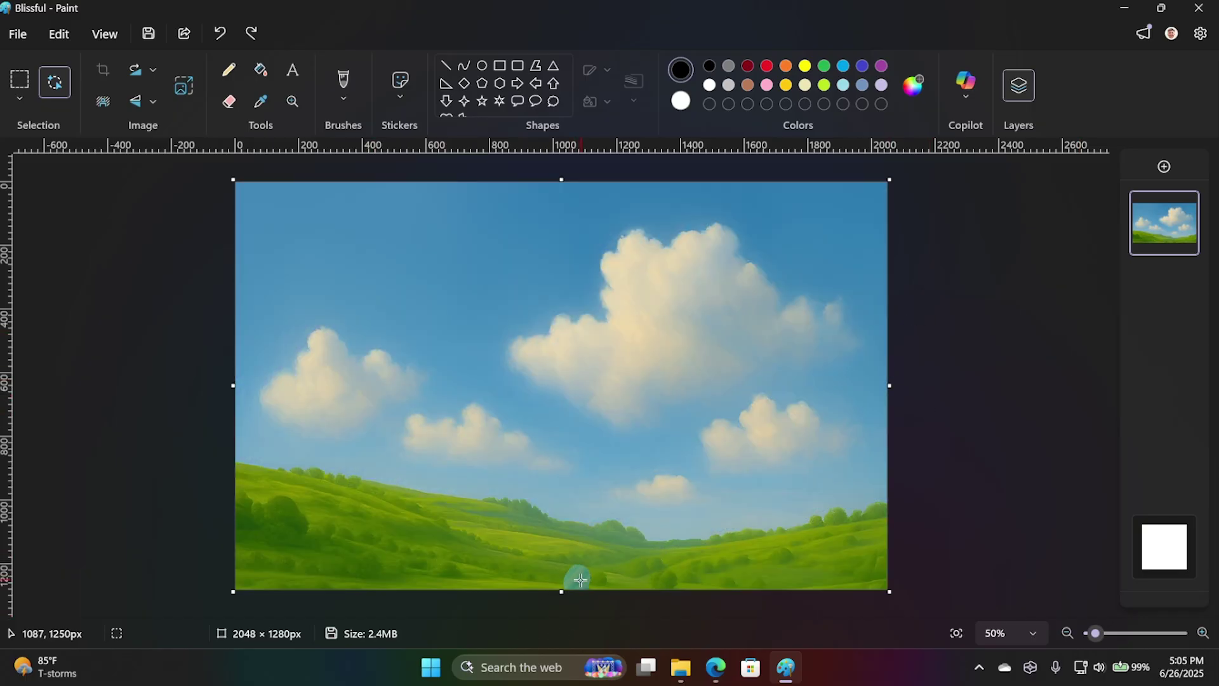
drag(561, 565, 593, 589)
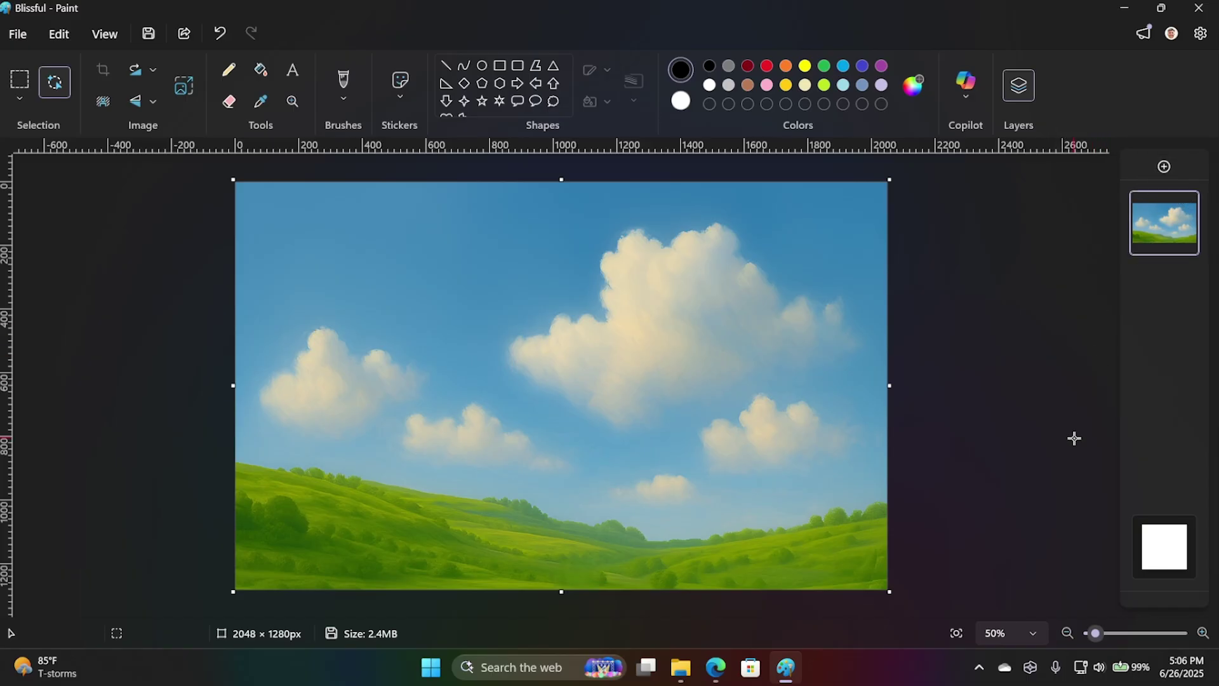
key(ctrl+z)
Generate stickers for 'A cat wearing sunglasses' and commit the fourth one onto the canvas.
click(965, 83)
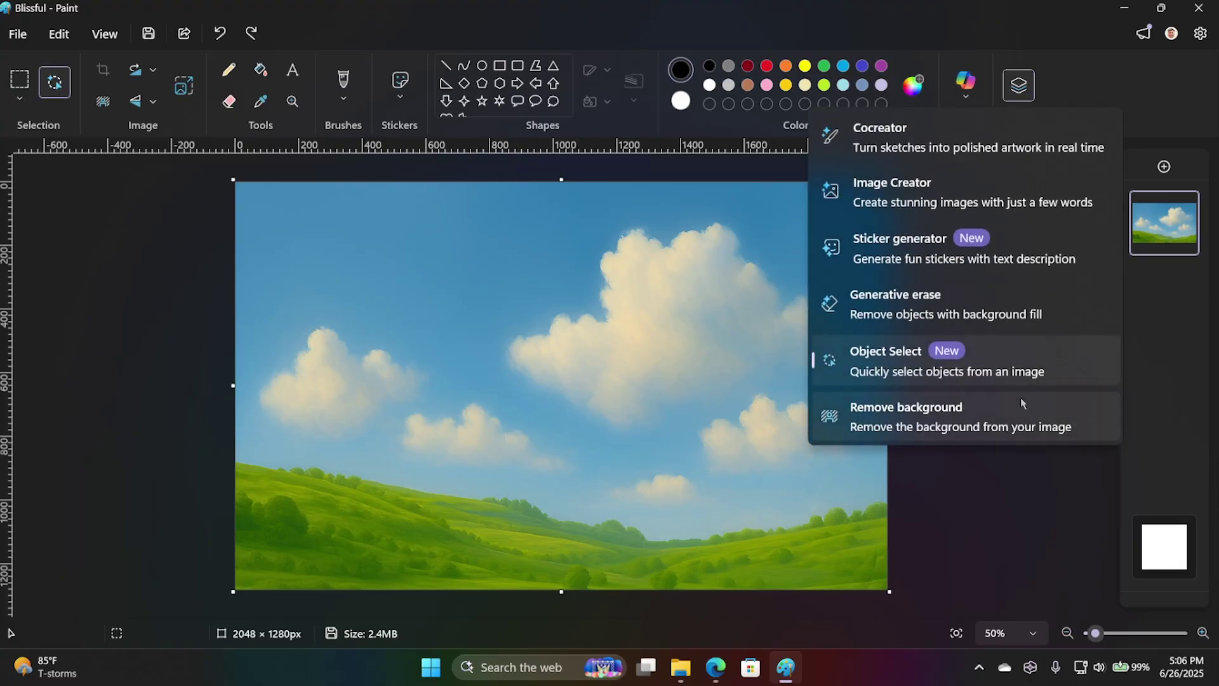
click(1020, 250)
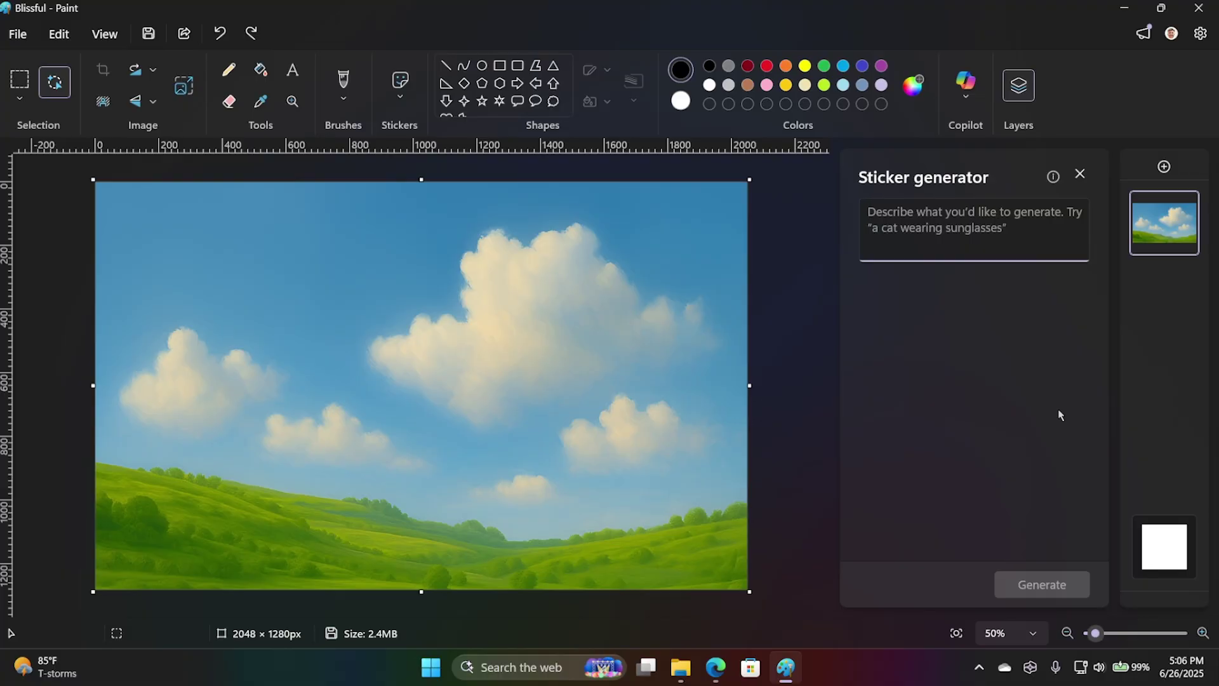
text(A cat w)
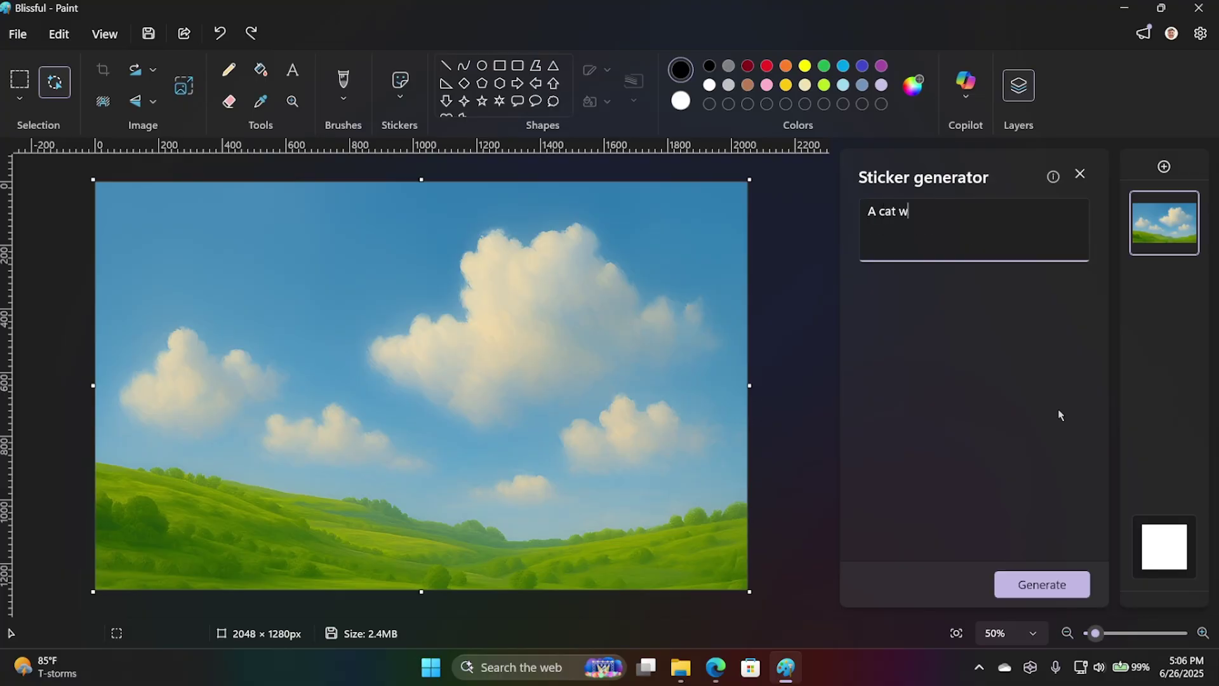
text(earing sunglasses)
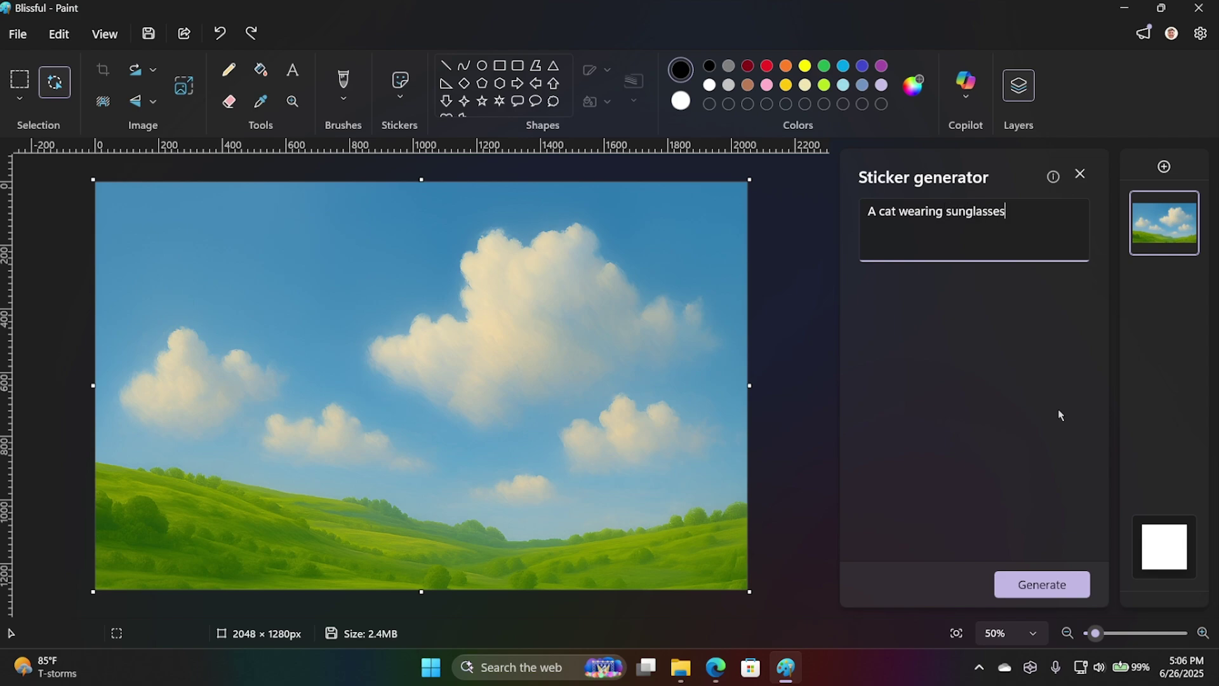
key(Return)
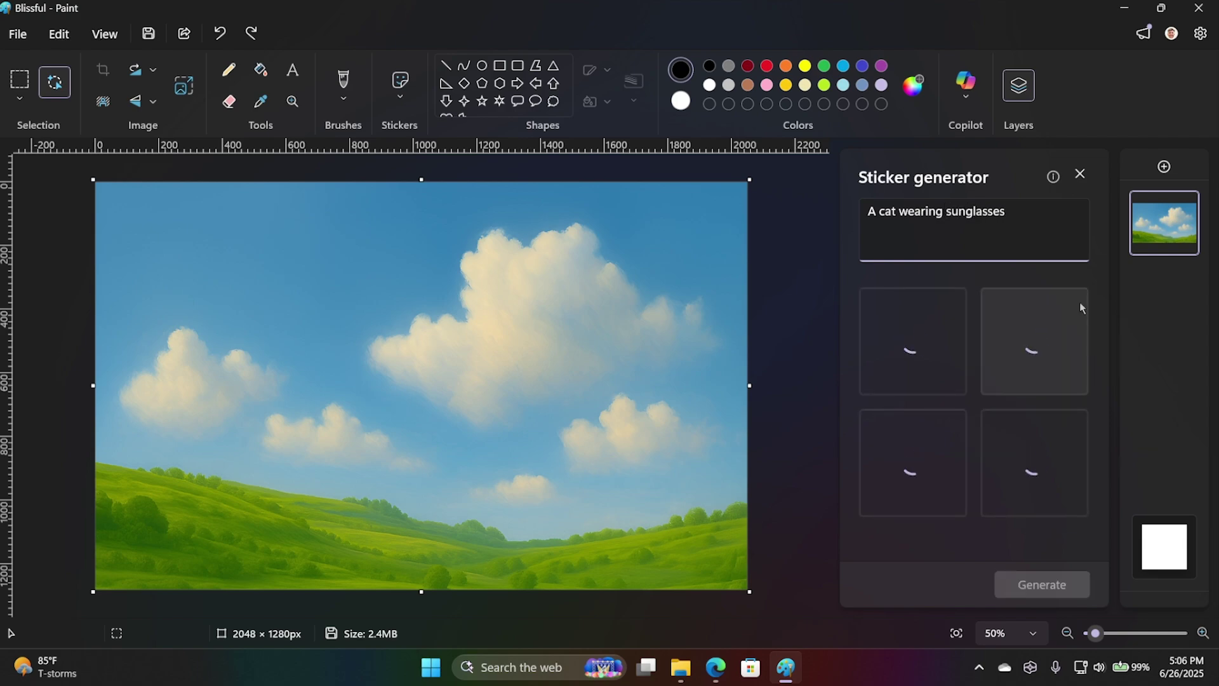
click(1163, 166)
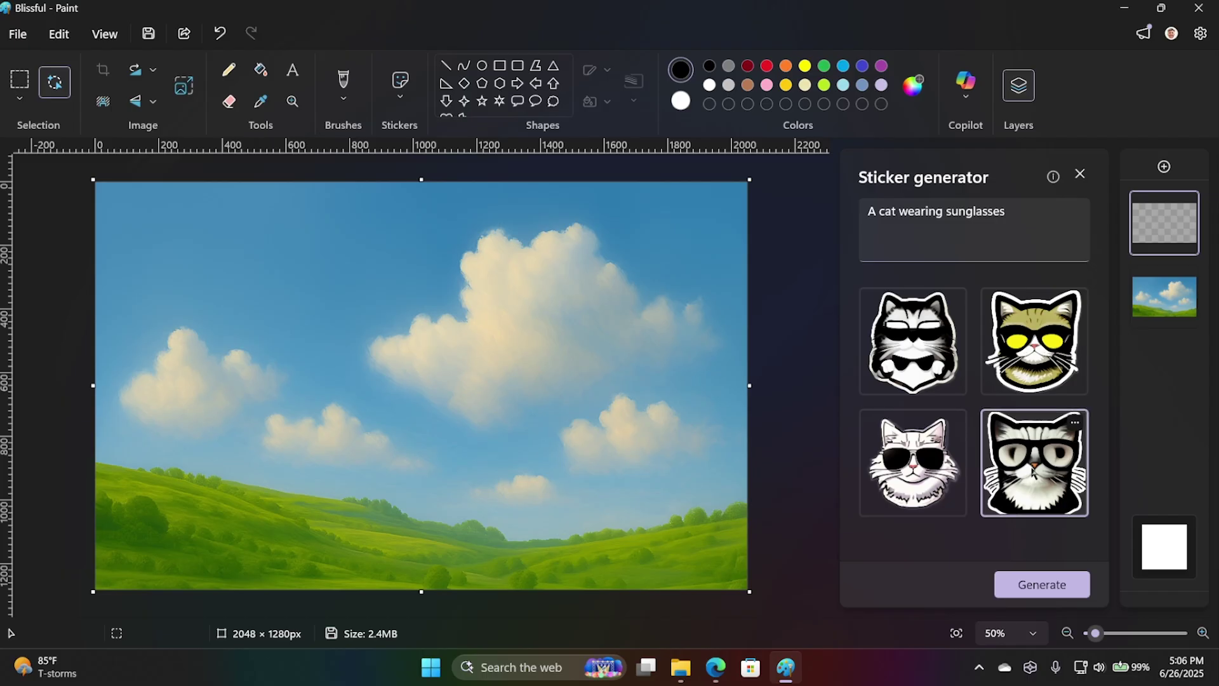
click(1033, 473)
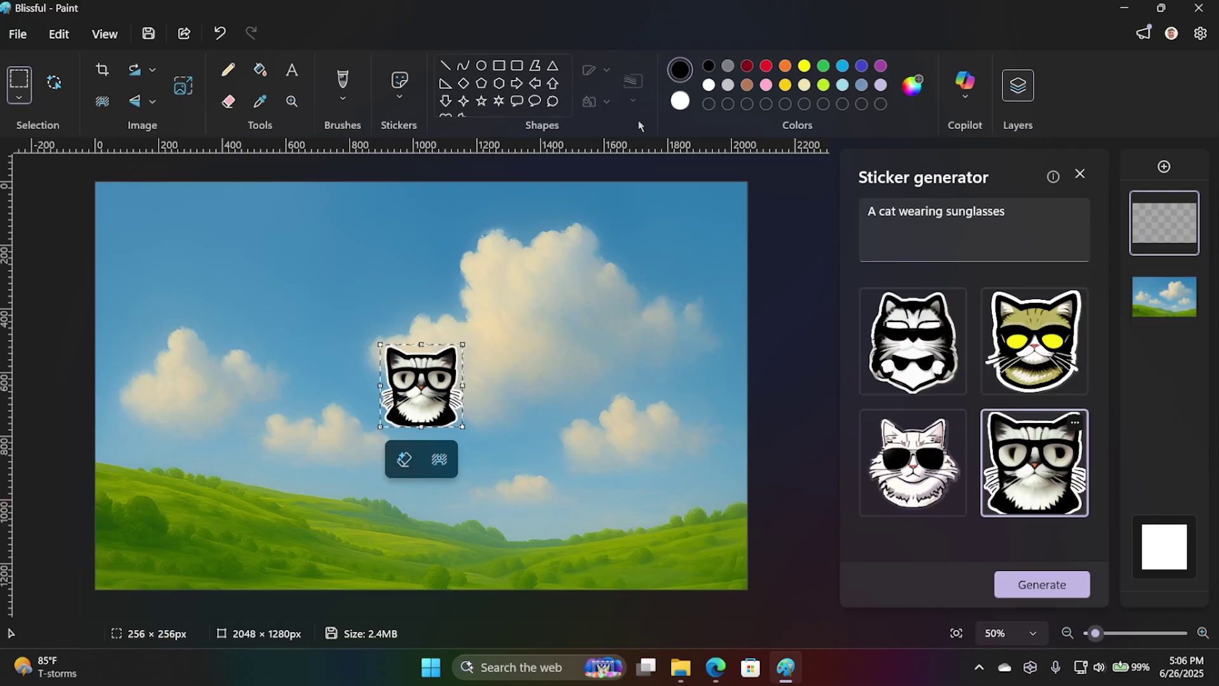
click(1079, 174)
click(971, 244)
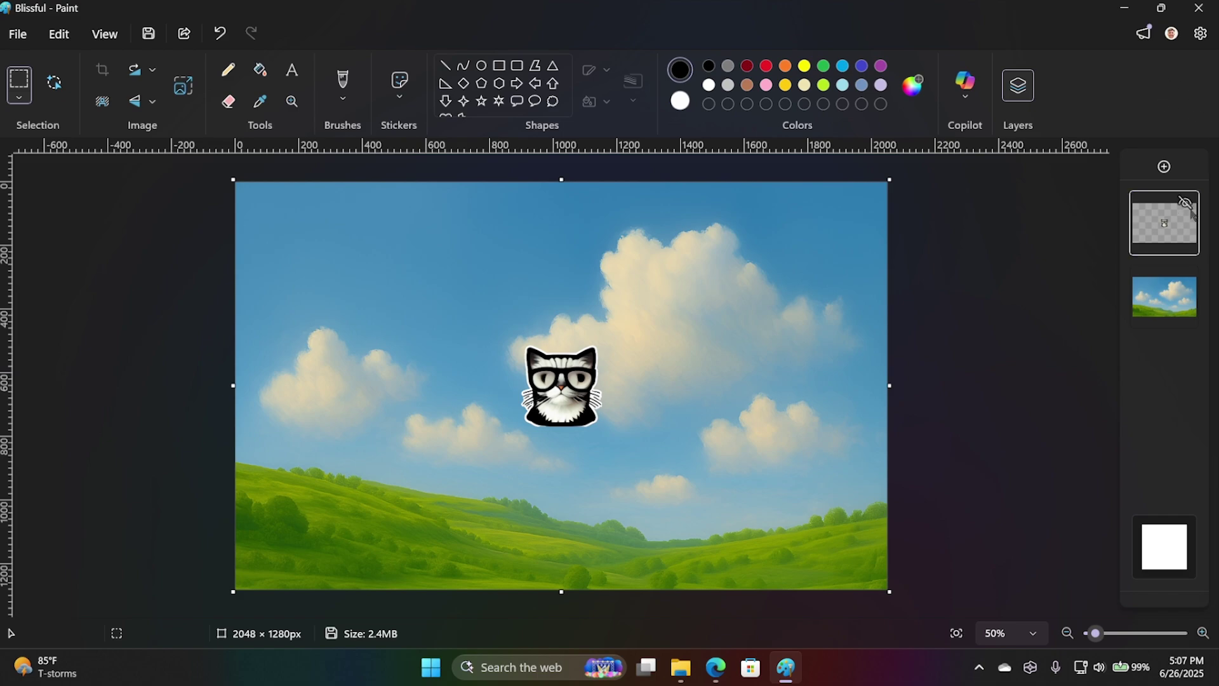
Toggle the cat sticker layer off, on and off again, dismissing the hidden-layer warning.
click(1190, 205)
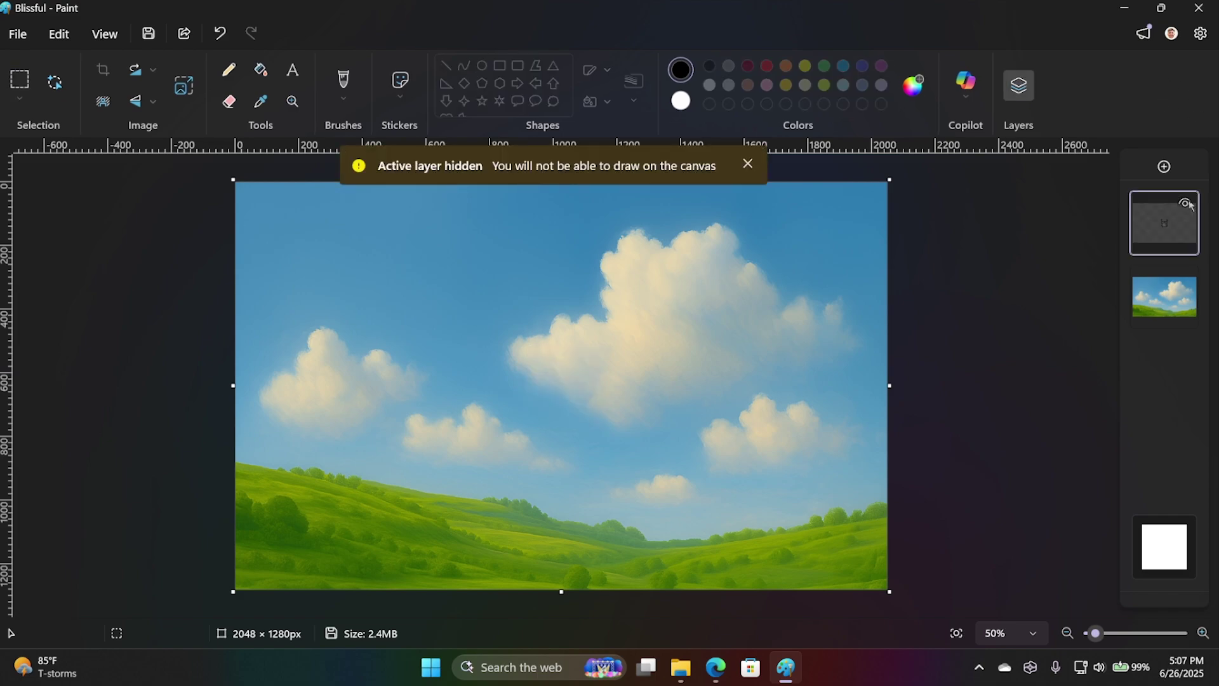
click(1190, 205)
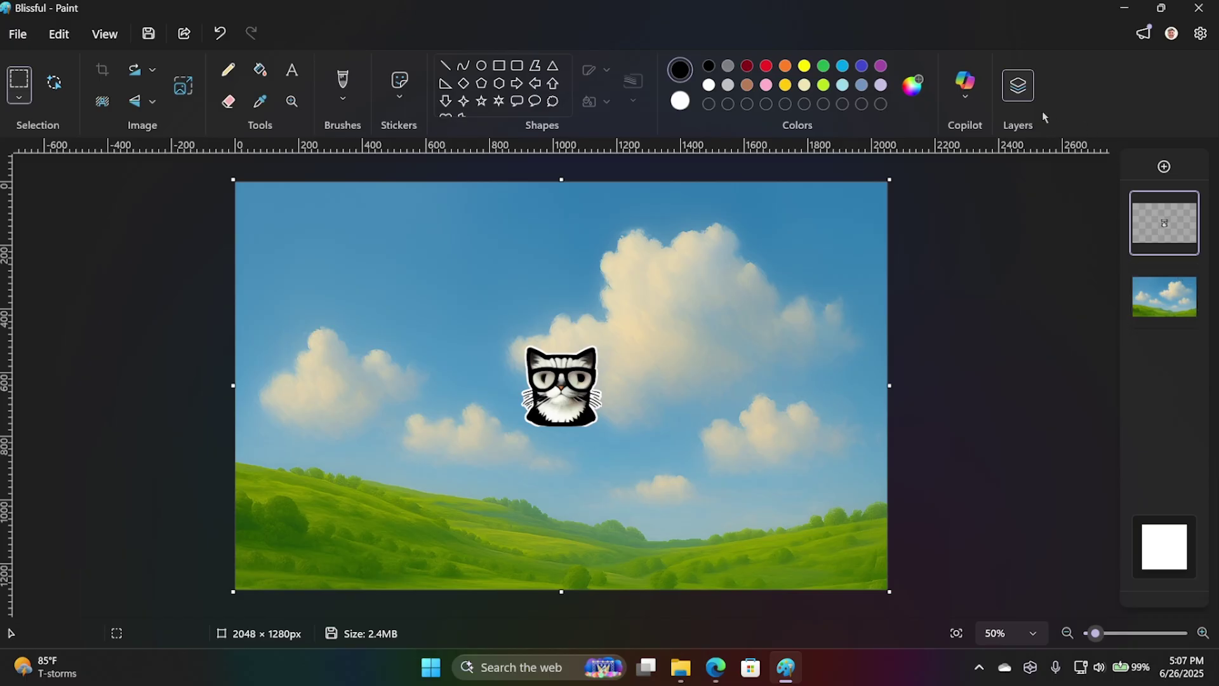
click(965, 86)
click(1010, 125)
click(1183, 205)
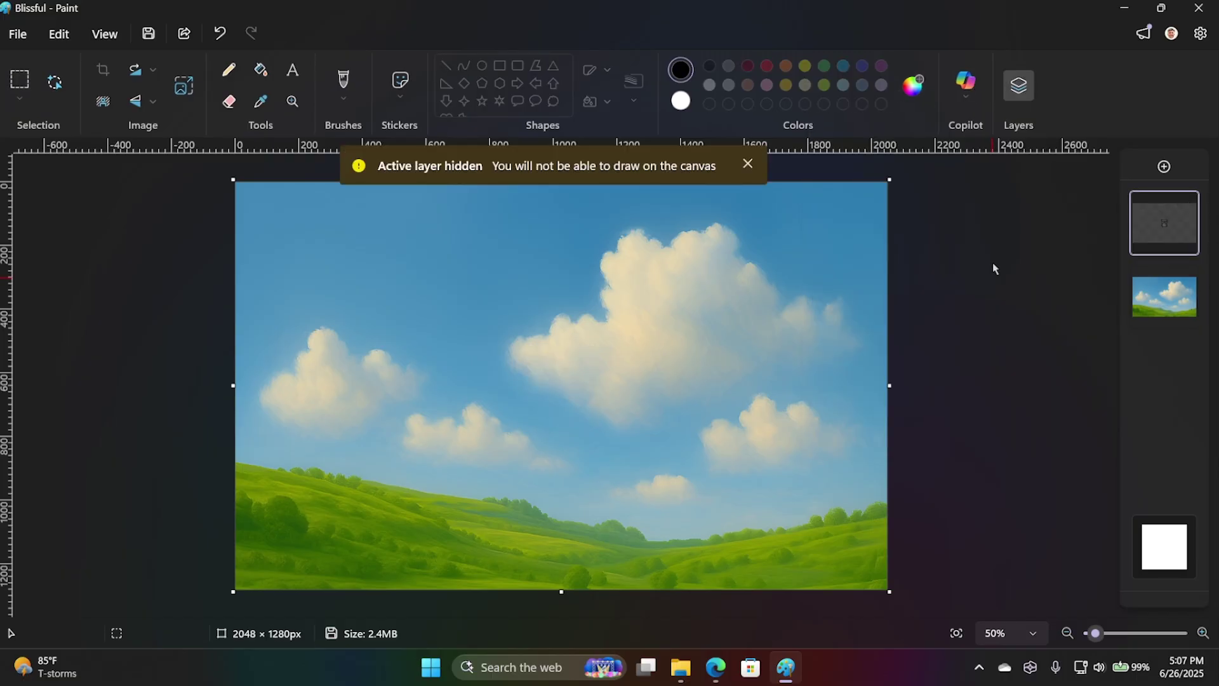
click(749, 165)
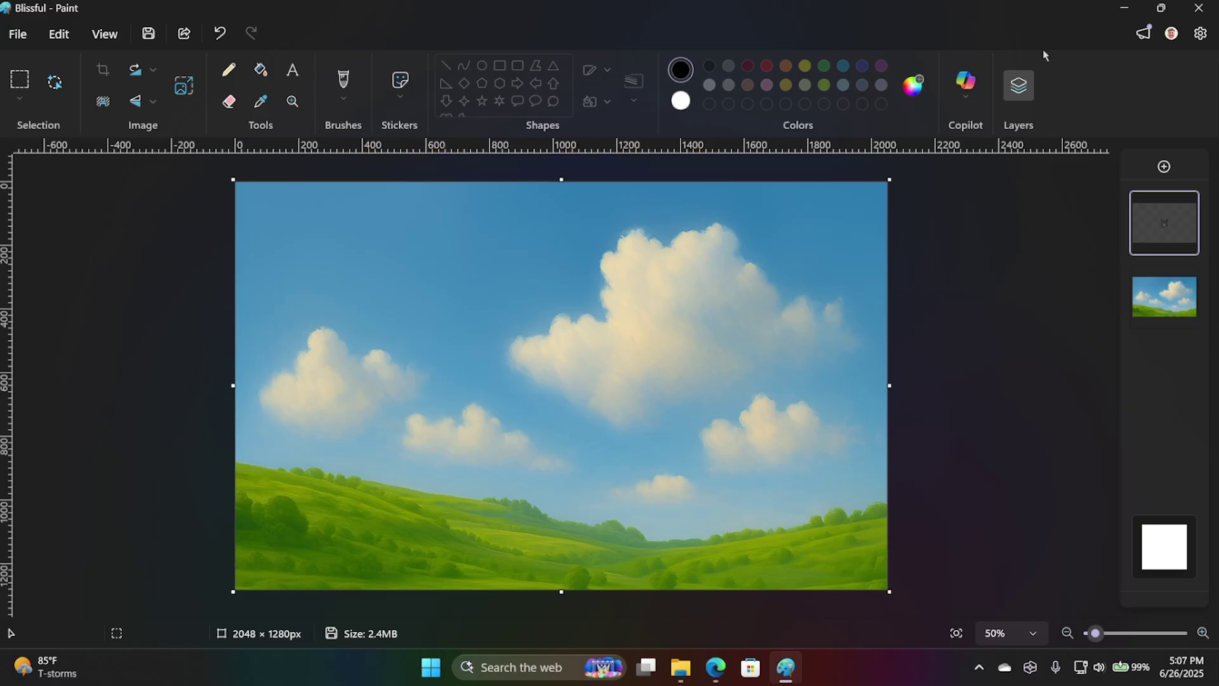
Add a new layer with the yellow-sunglasses cat sticker, enlarged about threefold over the right hills.
click(1168, 286)
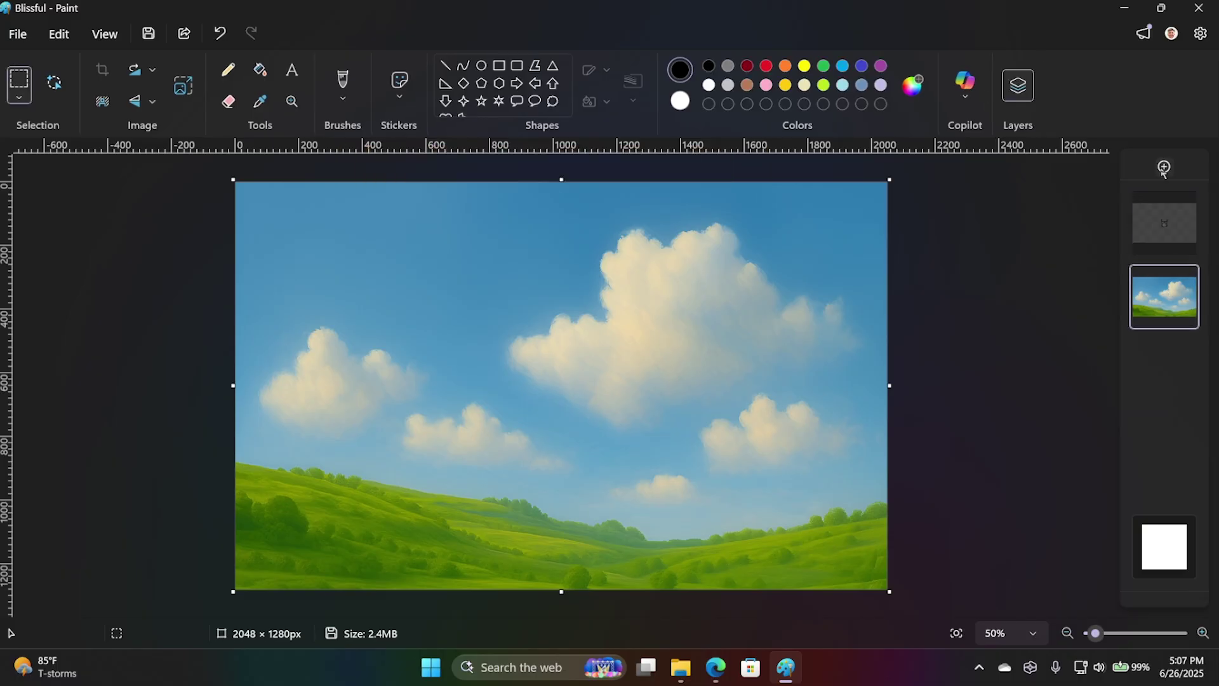
click(1164, 167)
click(966, 86)
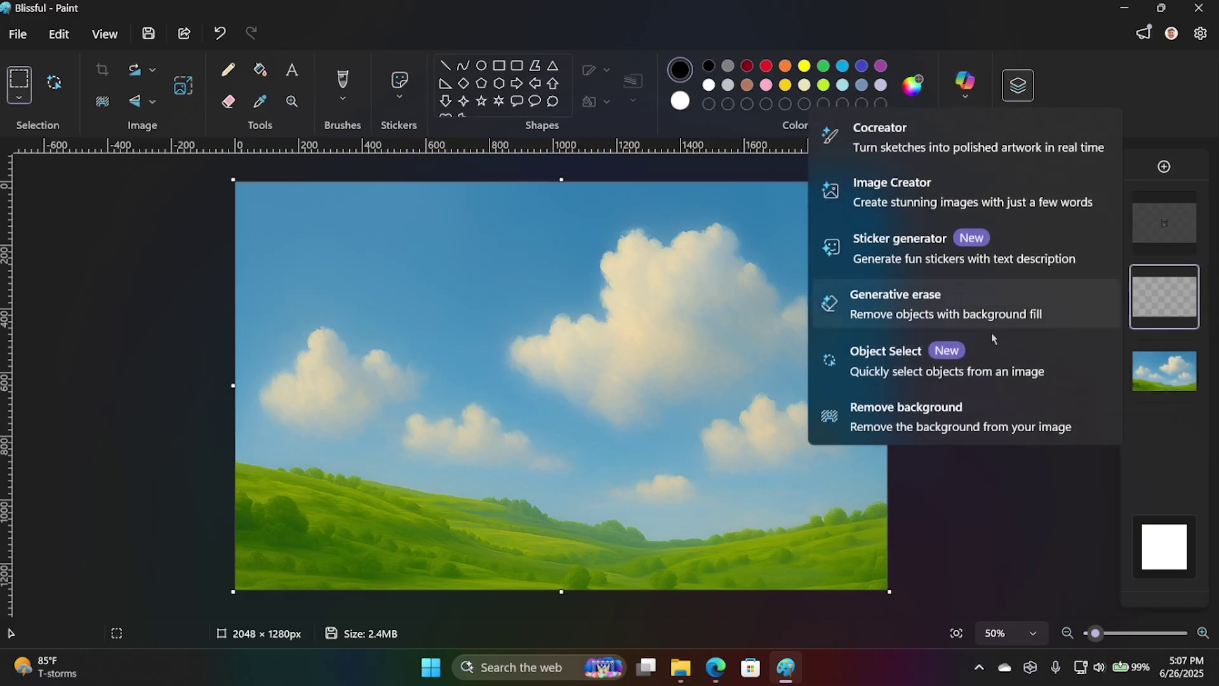
click(901, 247)
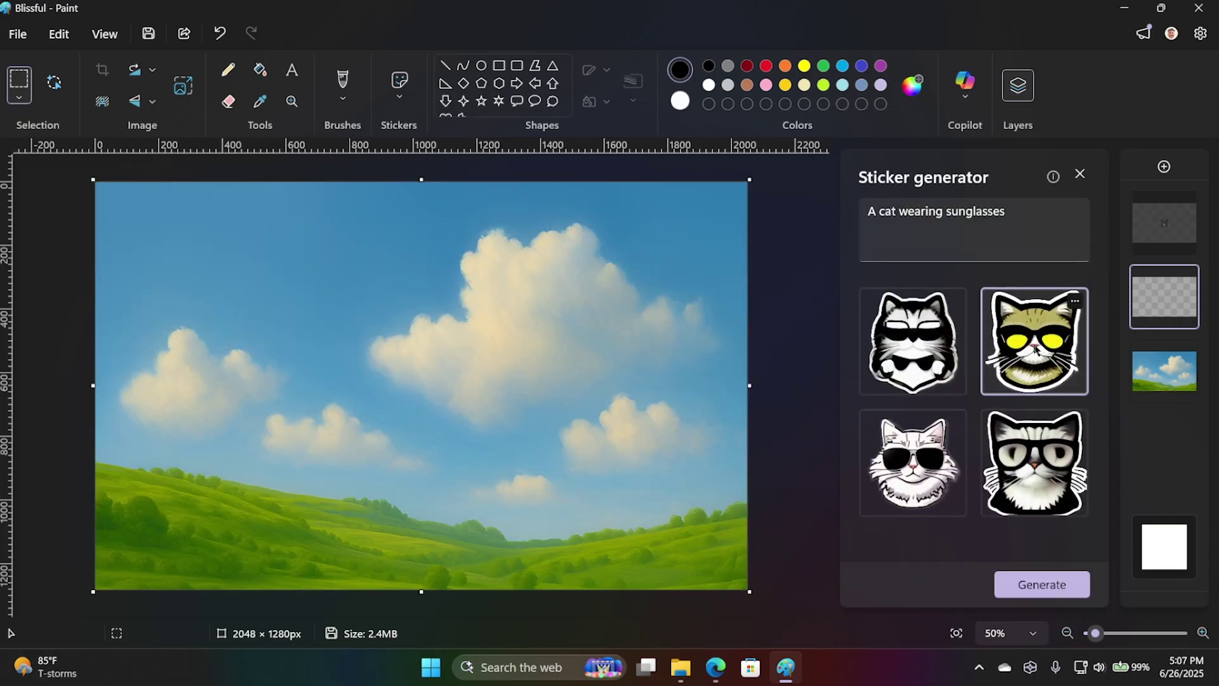
click(1035, 341)
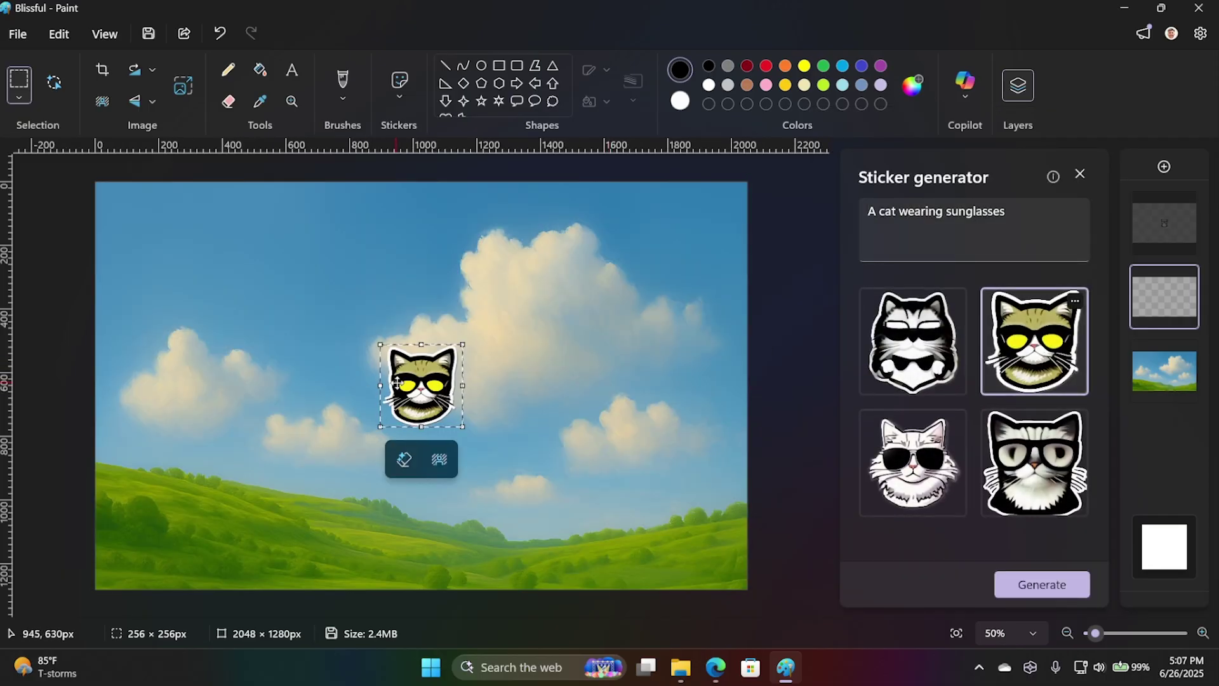
drag(402, 383, 664, 527)
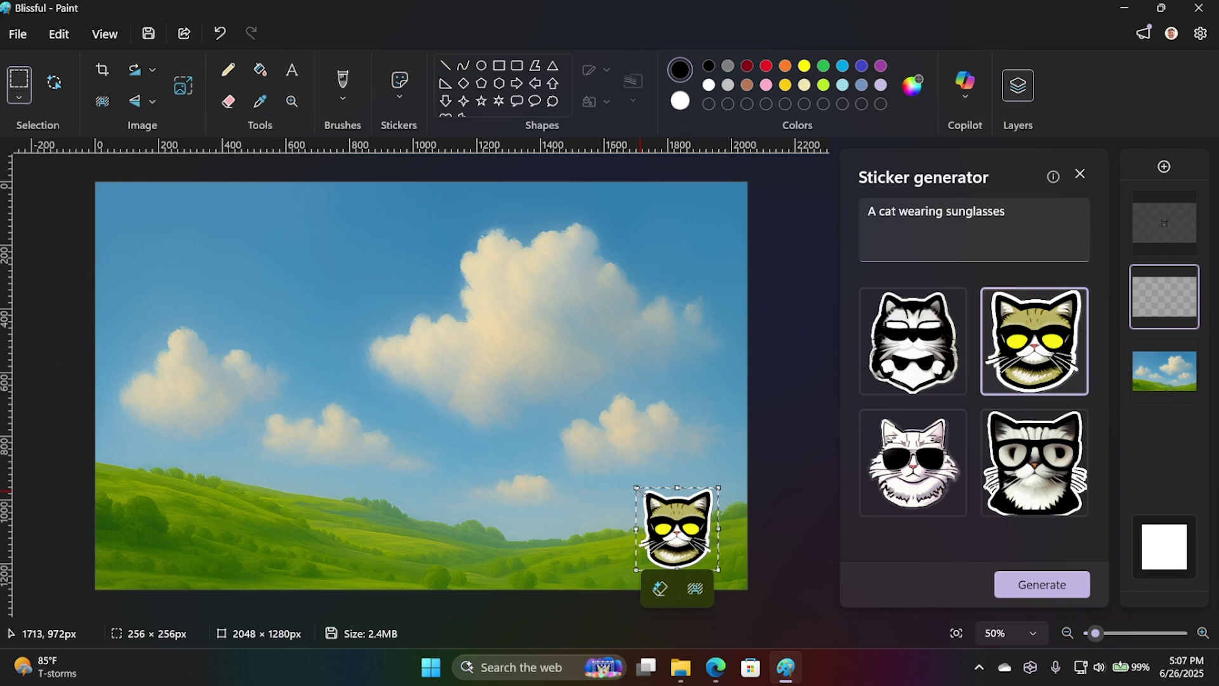
drag(636, 487, 495, 342)
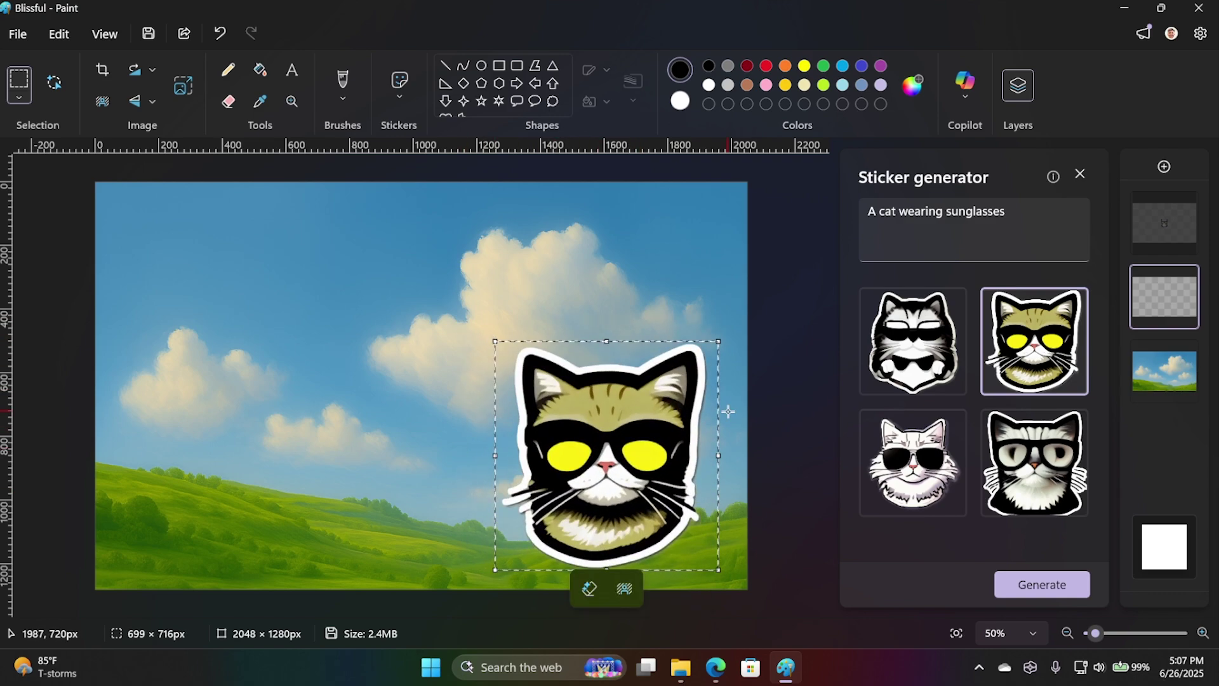
click(771, 252)
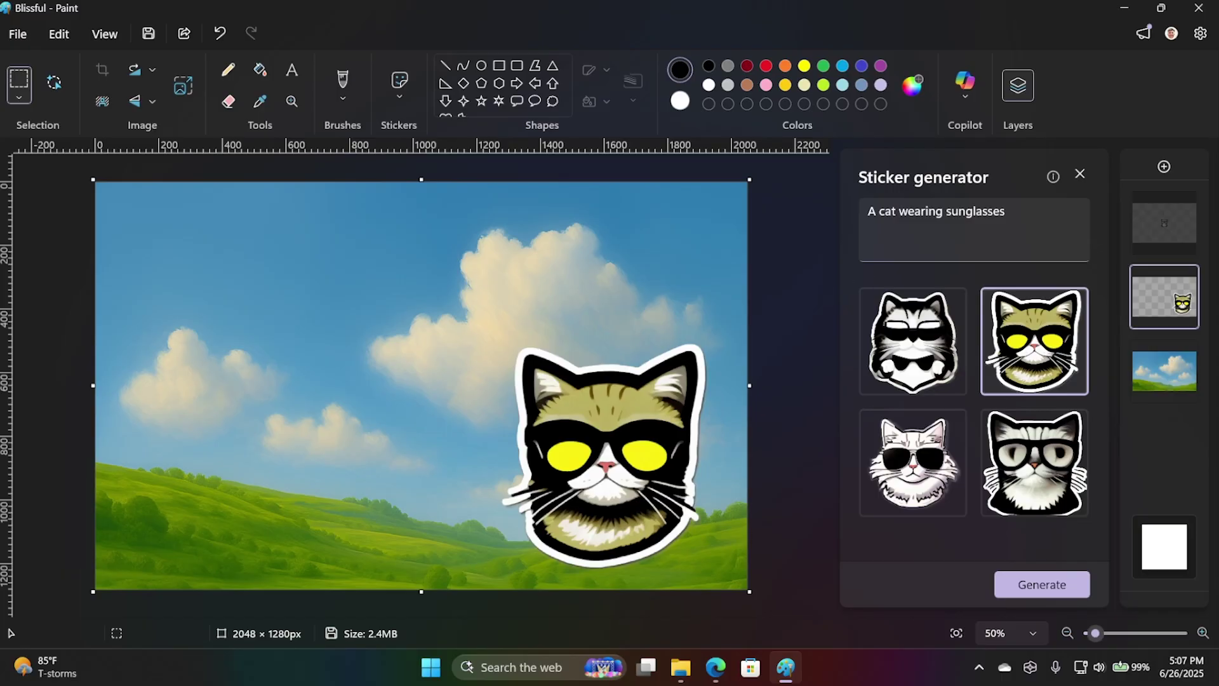
Close Paint without saving, close the Pictures window, and start a capture with Win+Shift+S.
click(1199, 8)
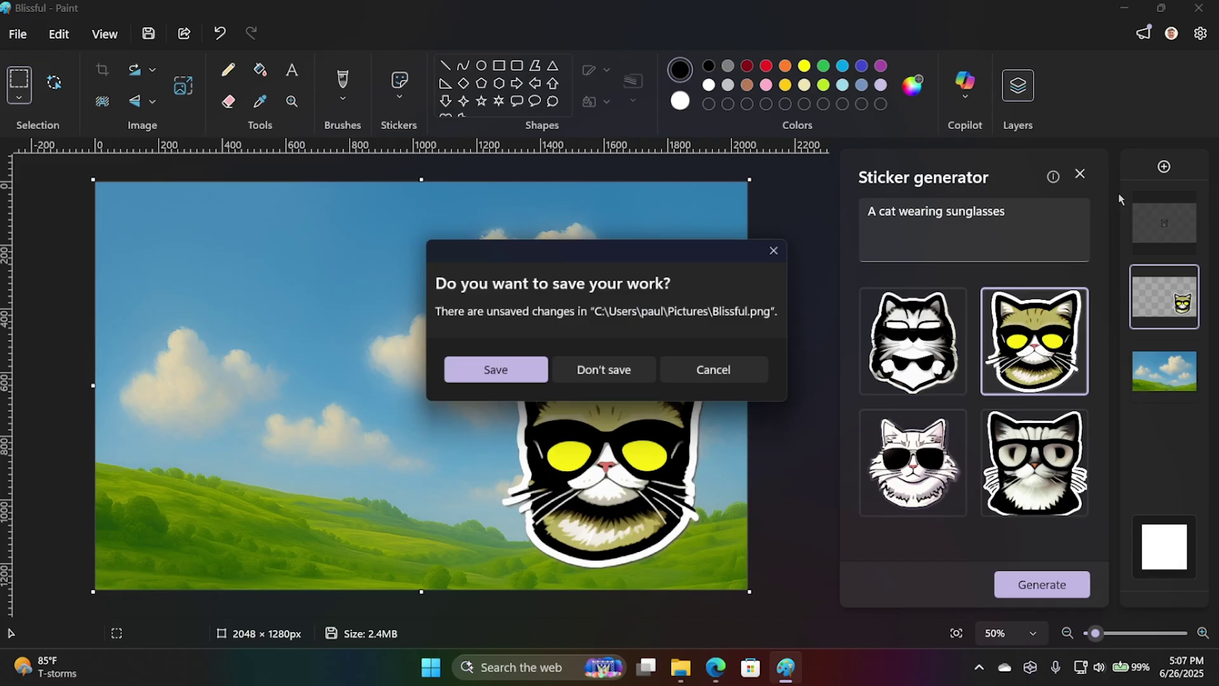
click(606, 374)
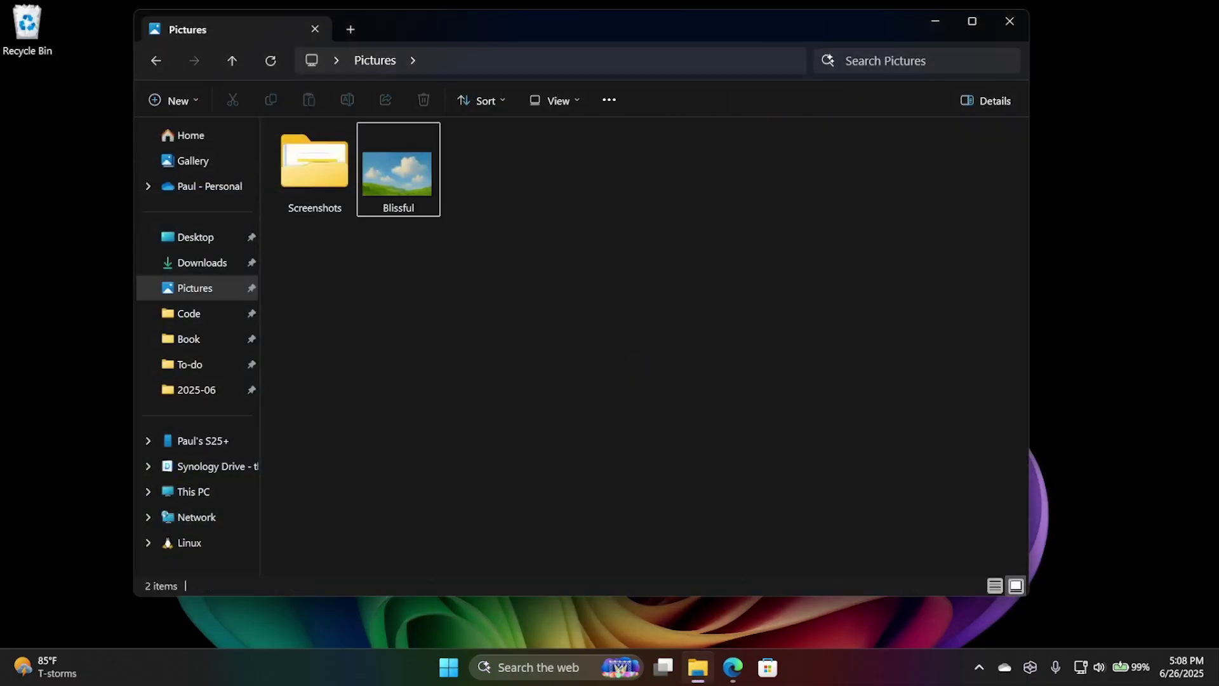
click(1009, 20)
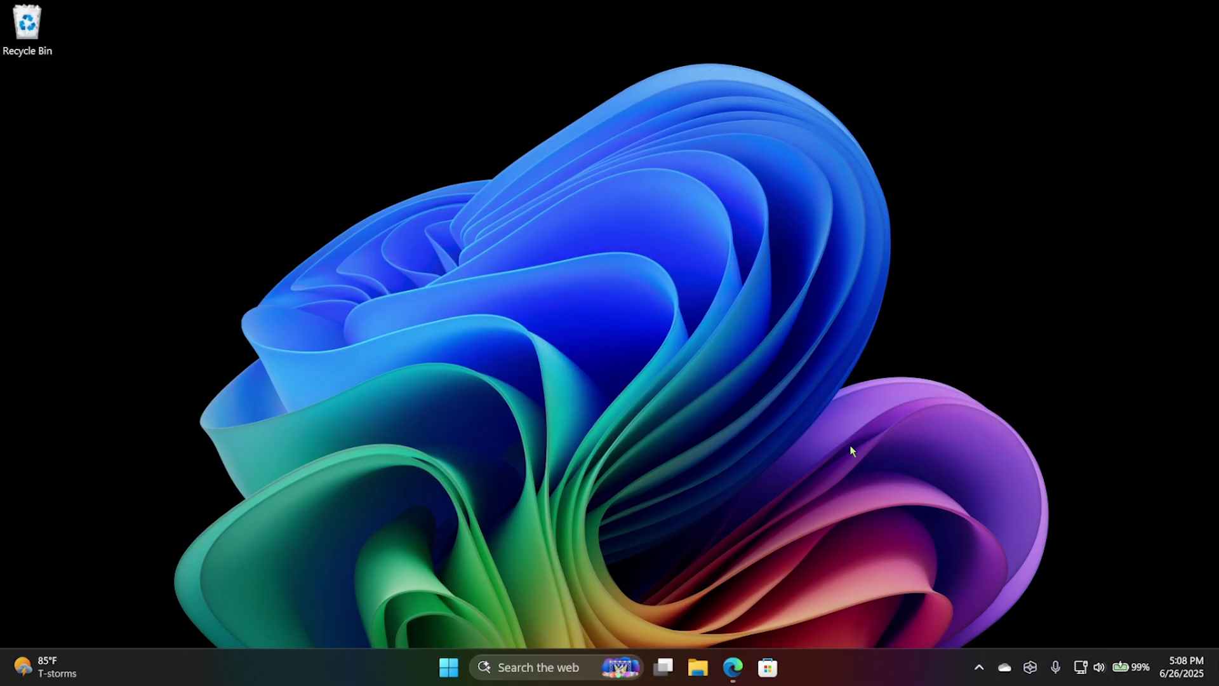
key(super+shift+s)
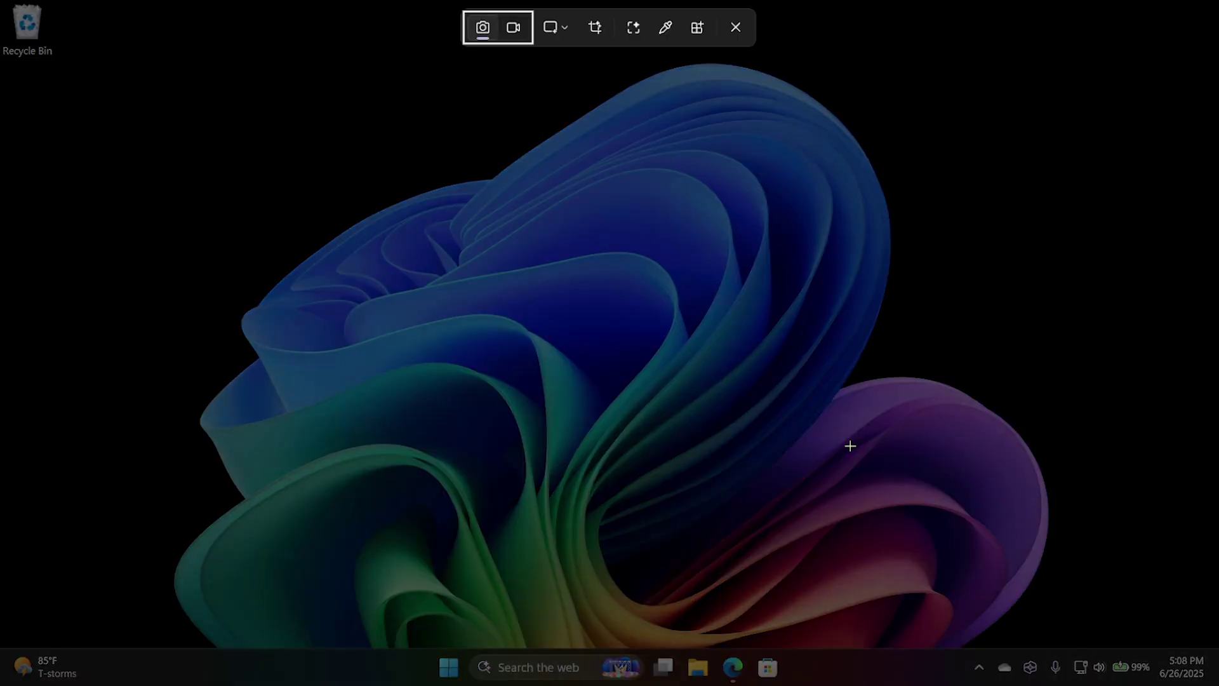
Take a Rectangle-mode screenshot, briefly toggling video mode, and dismiss the clipboard notification.
click(564, 30)
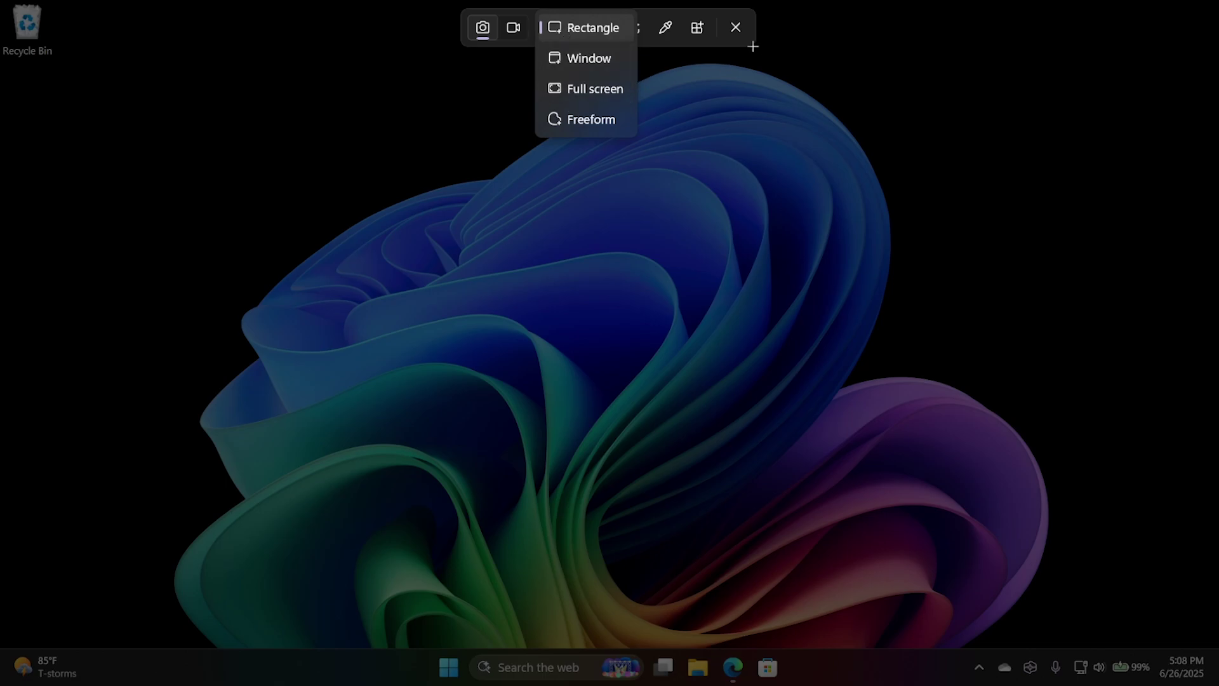
click(583, 36)
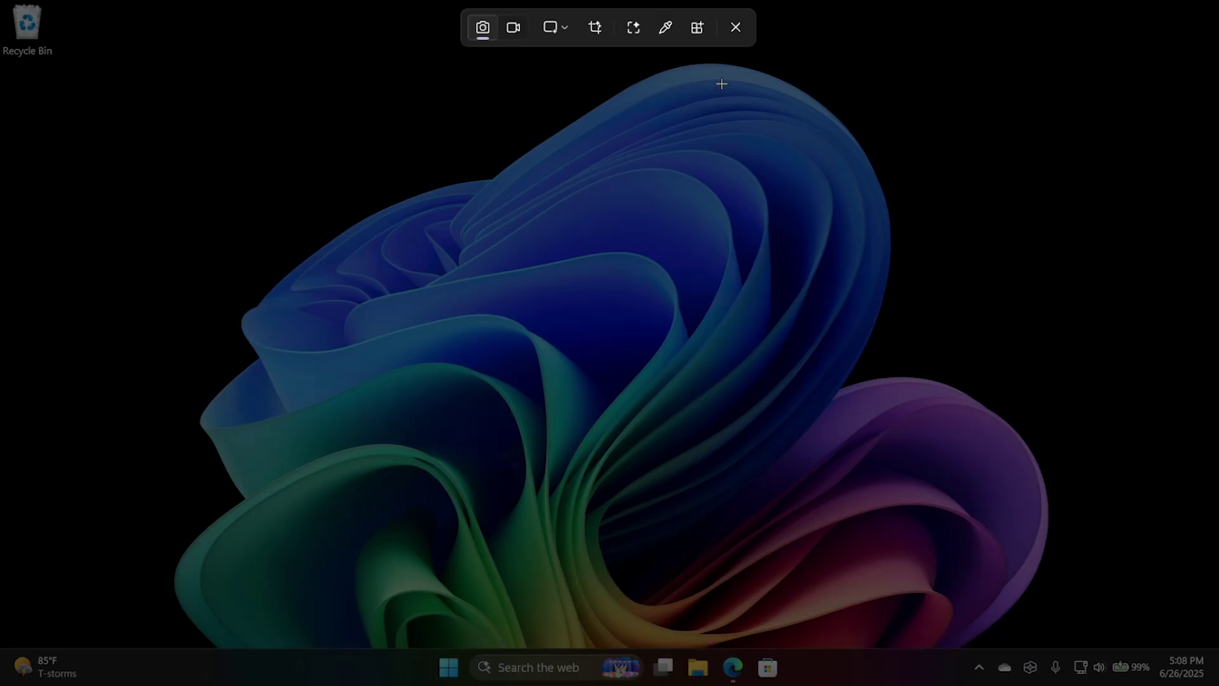
click(512, 29)
click(483, 28)
click(569, 29)
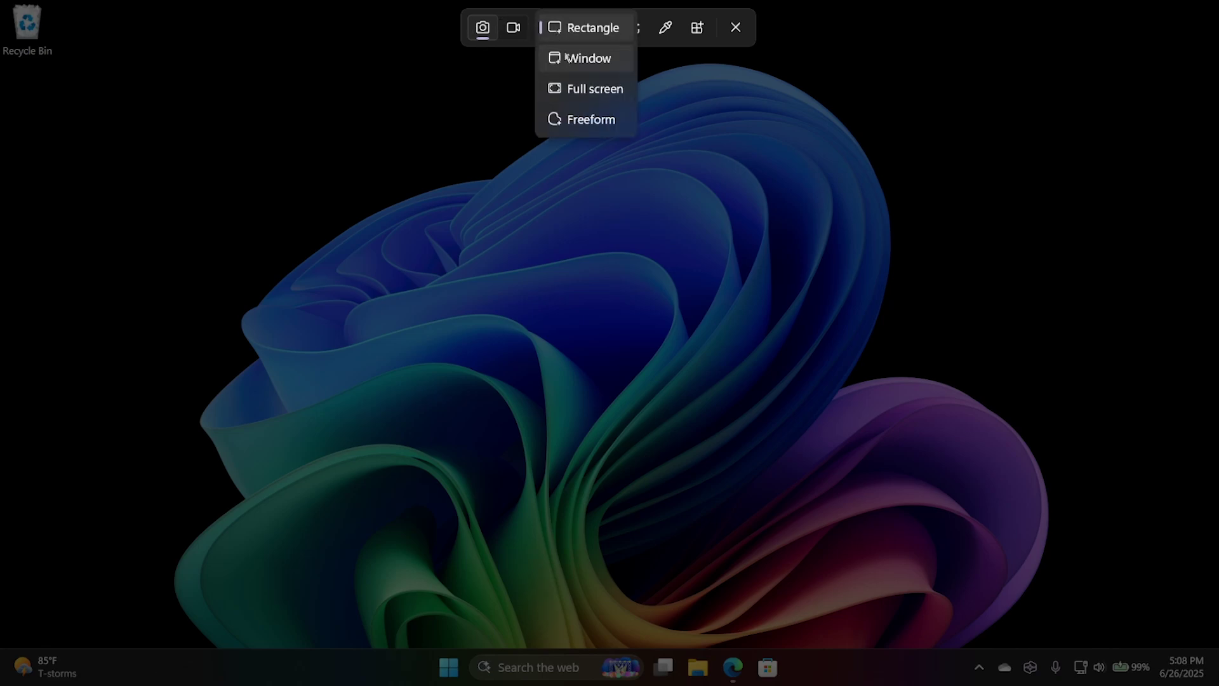
click(556, 32)
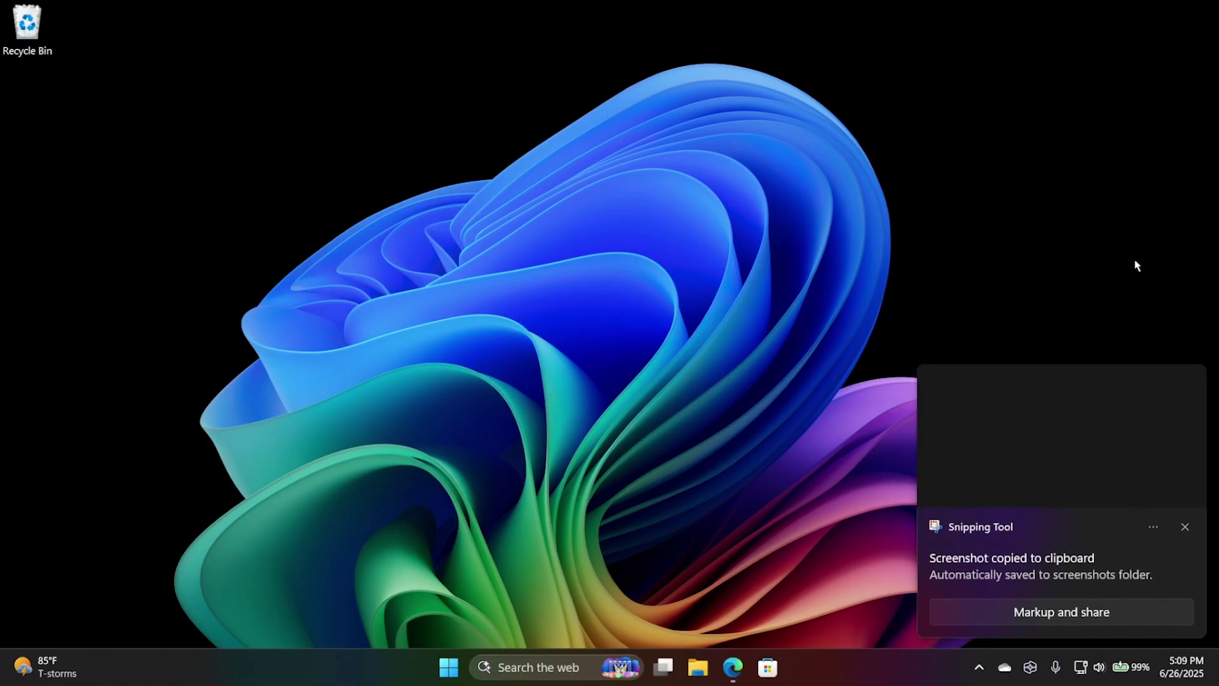
click(1186, 527)
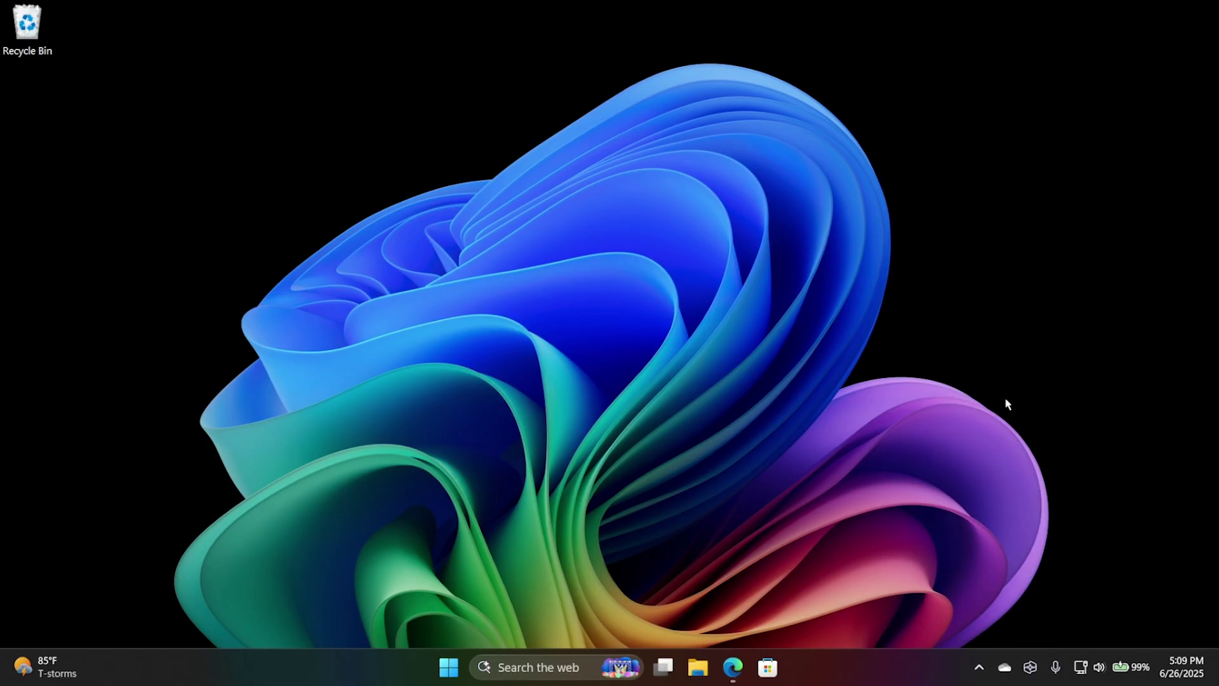
Capture the File Explorer window using Perfect Screenshot auto-cropping.
click(698, 666)
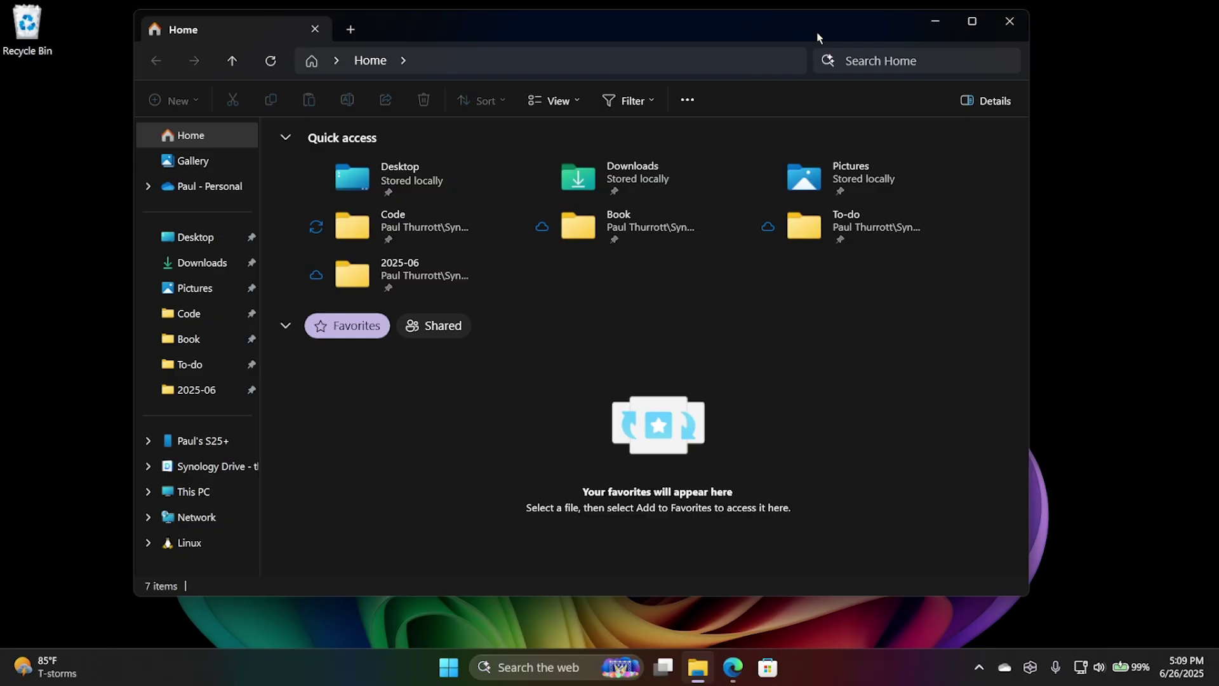
key(super+shift+s)
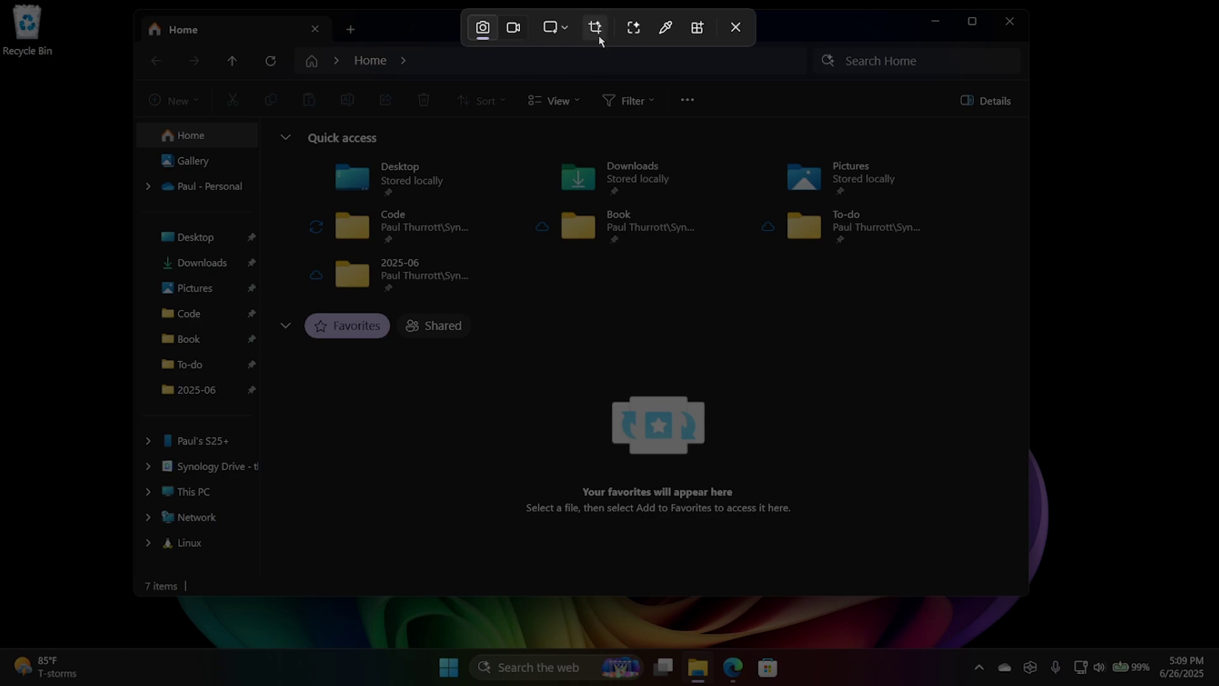
click(600, 30)
drag(125, 1, 1051, 618)
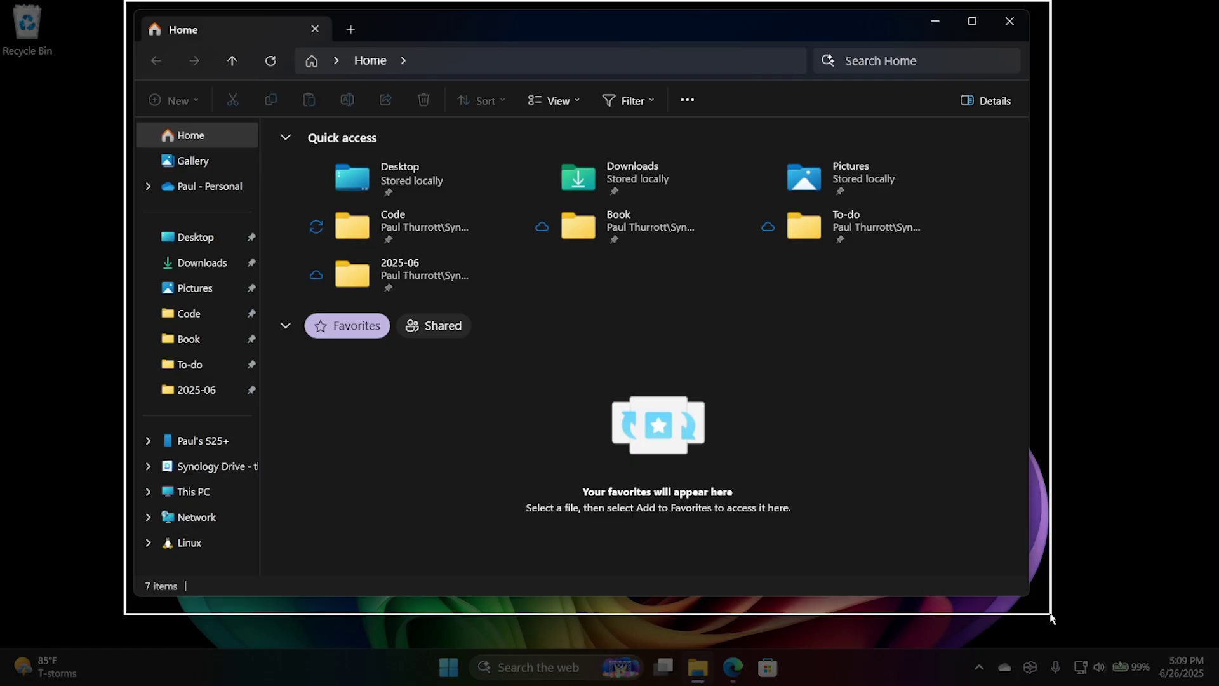
drag(1050, 617, 1051, 617)
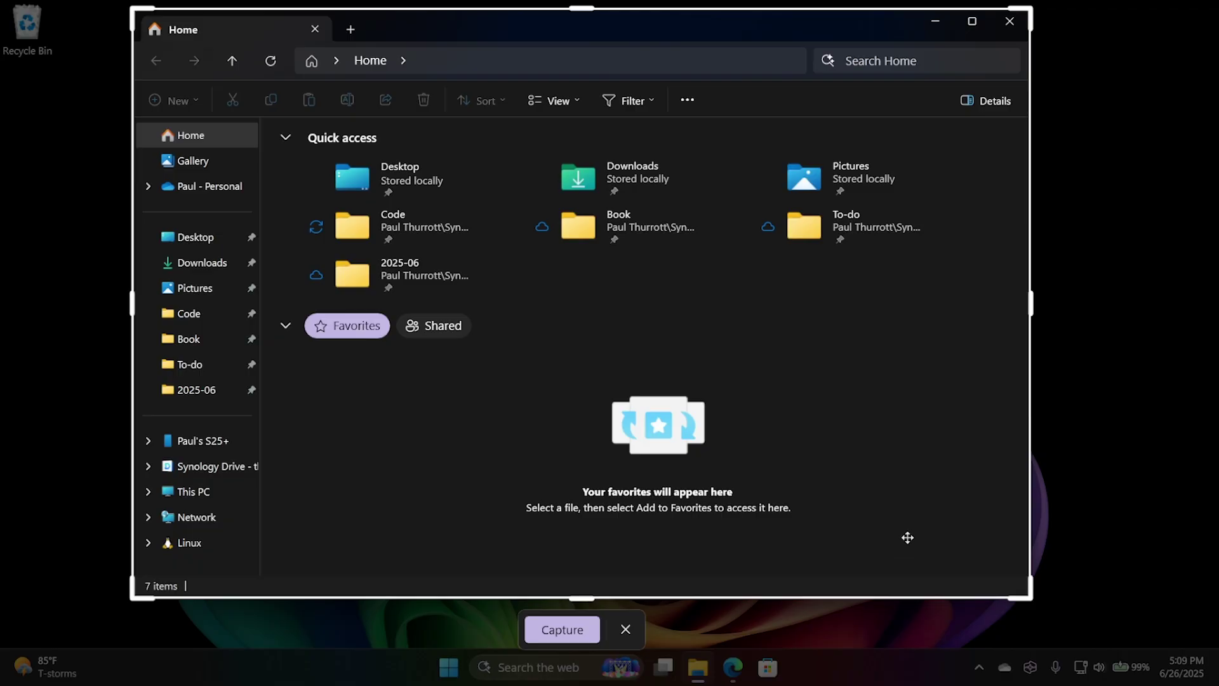
click(562, 630)
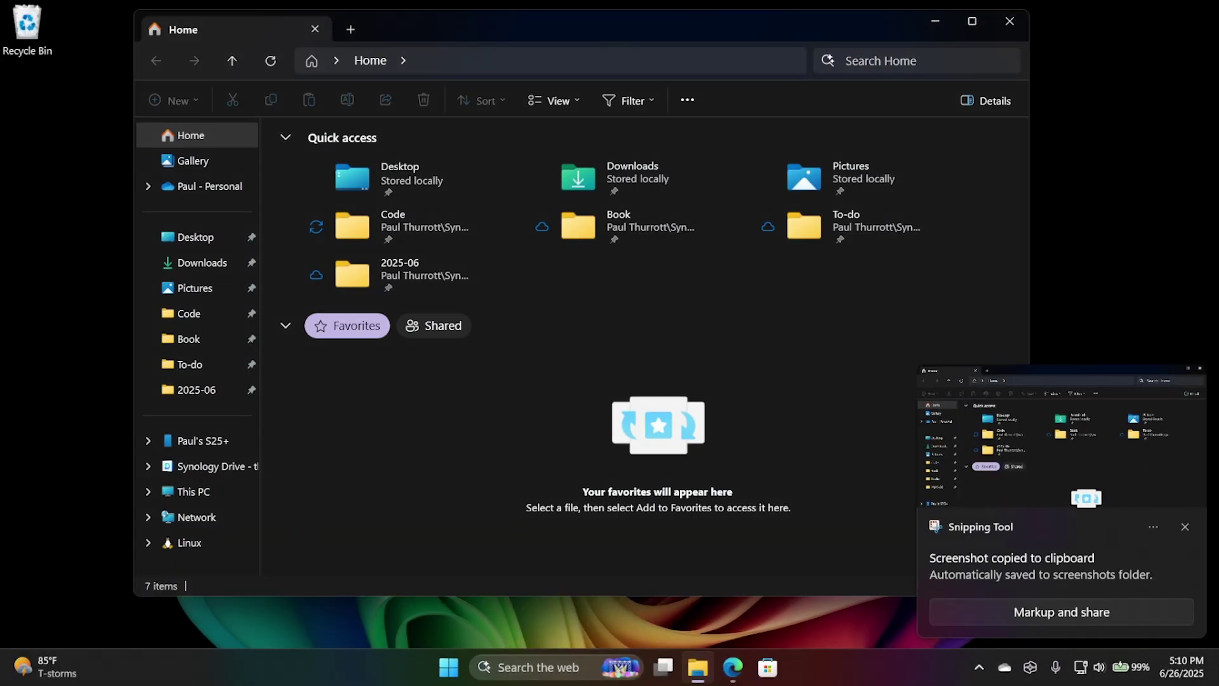
Dismiss the screenshot-copied notification and reopen a fresh File Explorer window.
click(1186, 528)
click(810, 341)
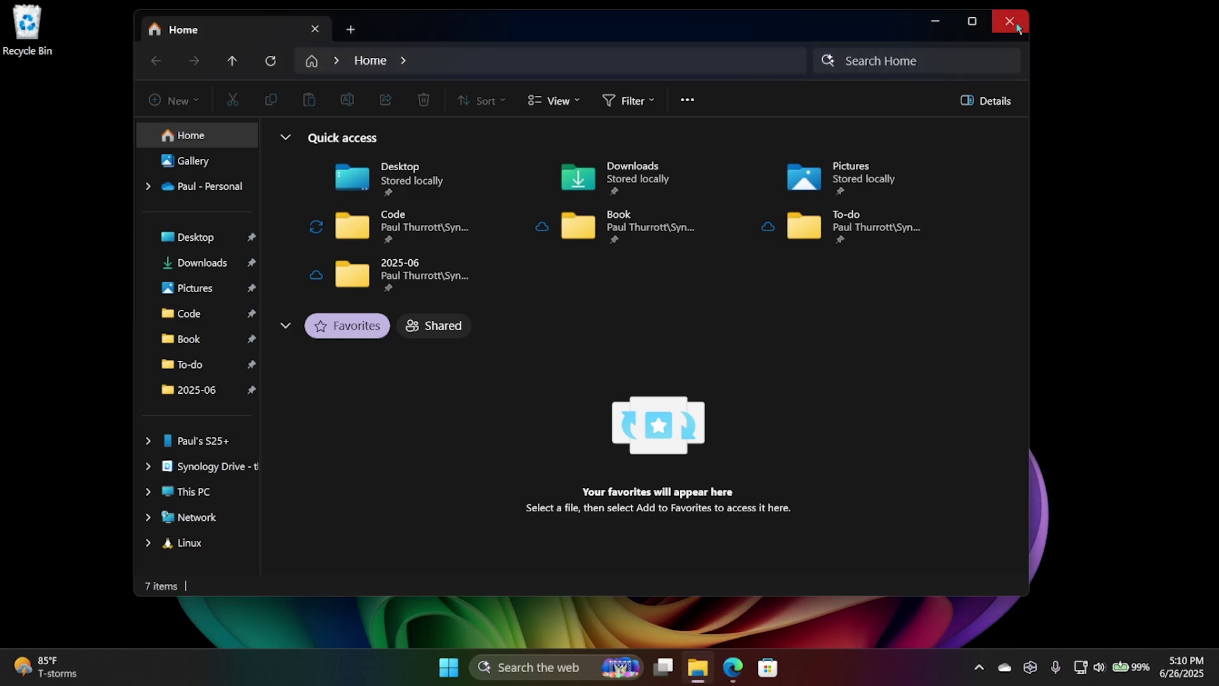
key(super+d)
key(super+e)
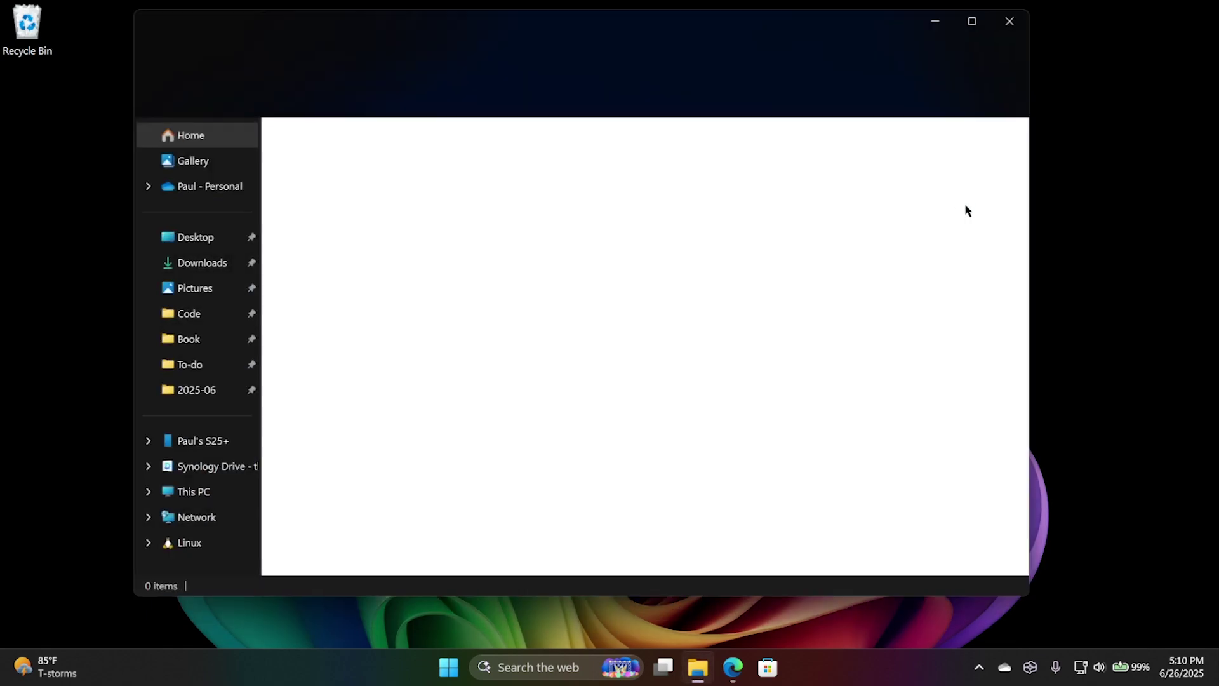
Use Click to Do to show actions for the Quick access folder labels, then exit it.
key(super+shift+s)
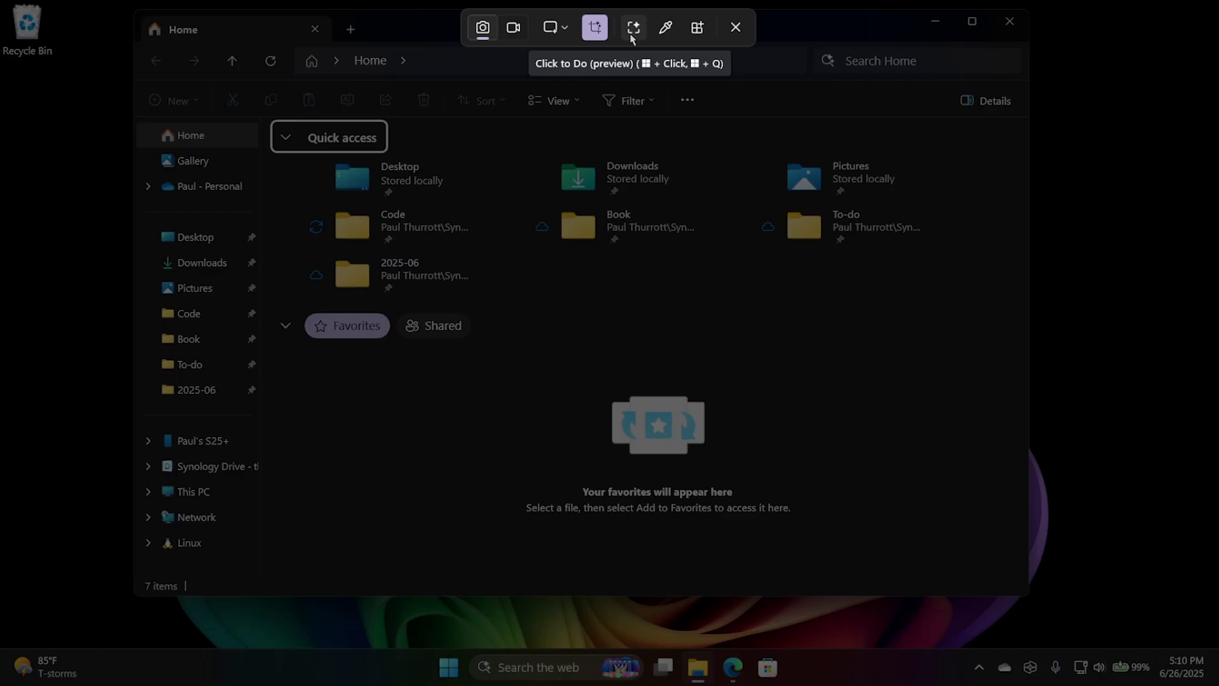
click(632, 36)
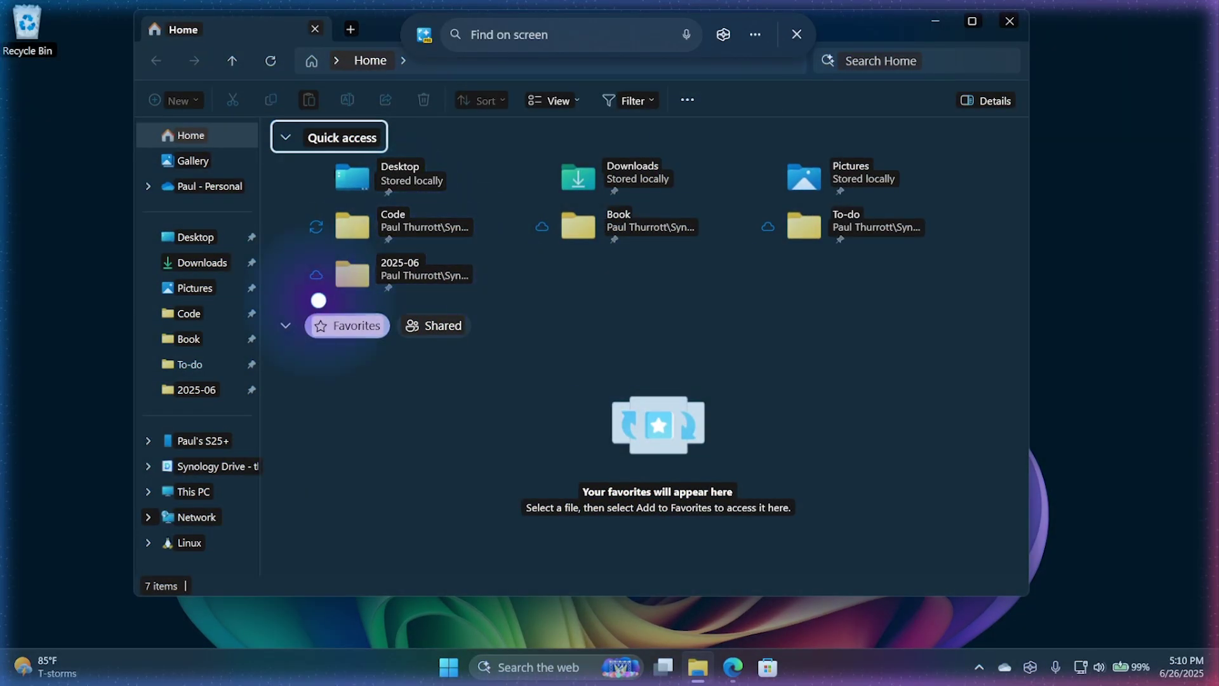
click(381, 277)
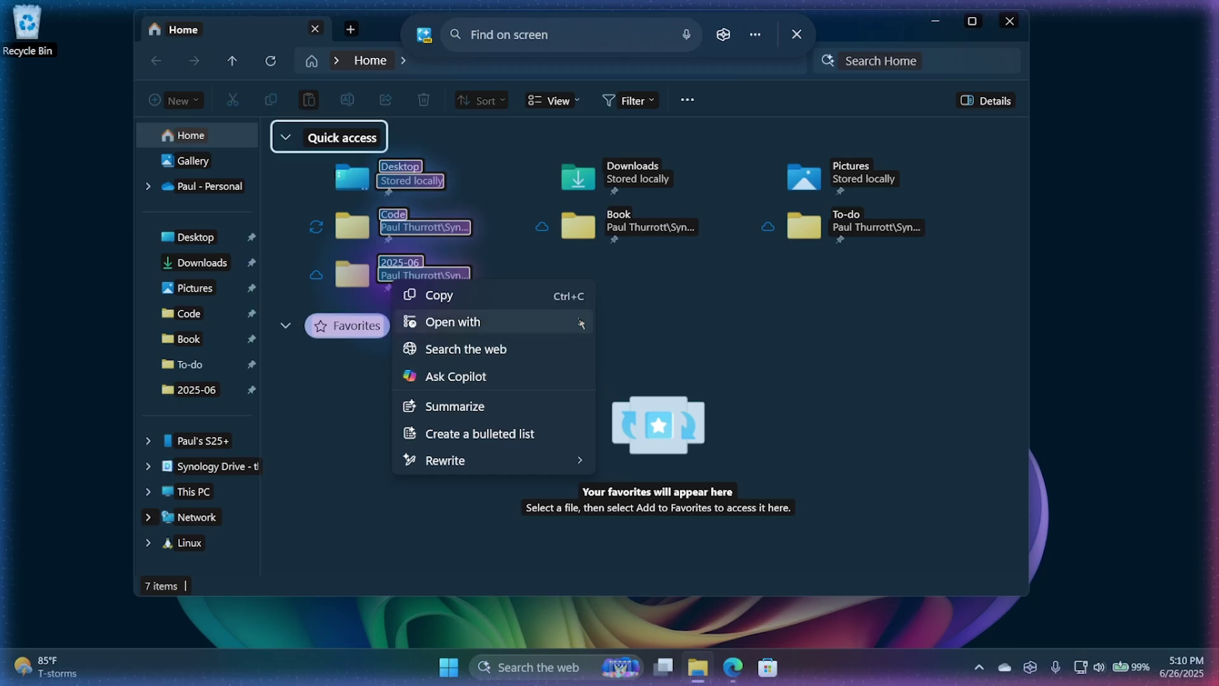
click(718, 283)
key(Escape)
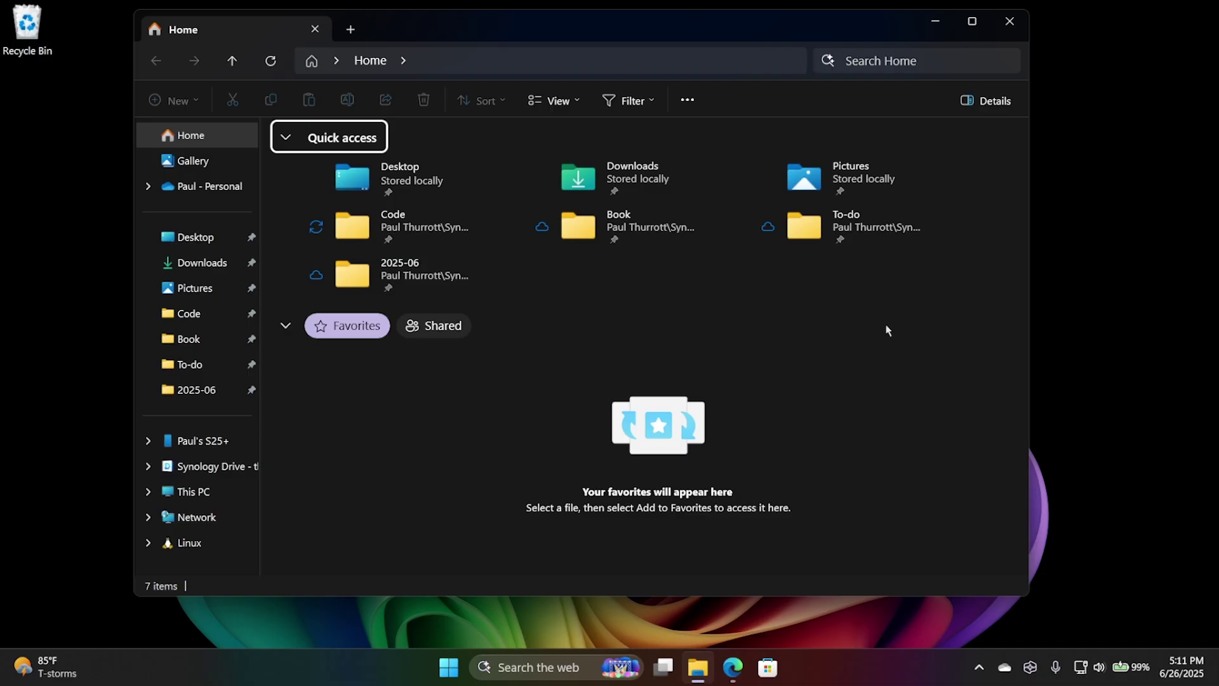
Sample Explorer colours with Snipping Tool's color picker in HEX and copy one, e.g. #FFBA71.
key(super+shift+s)
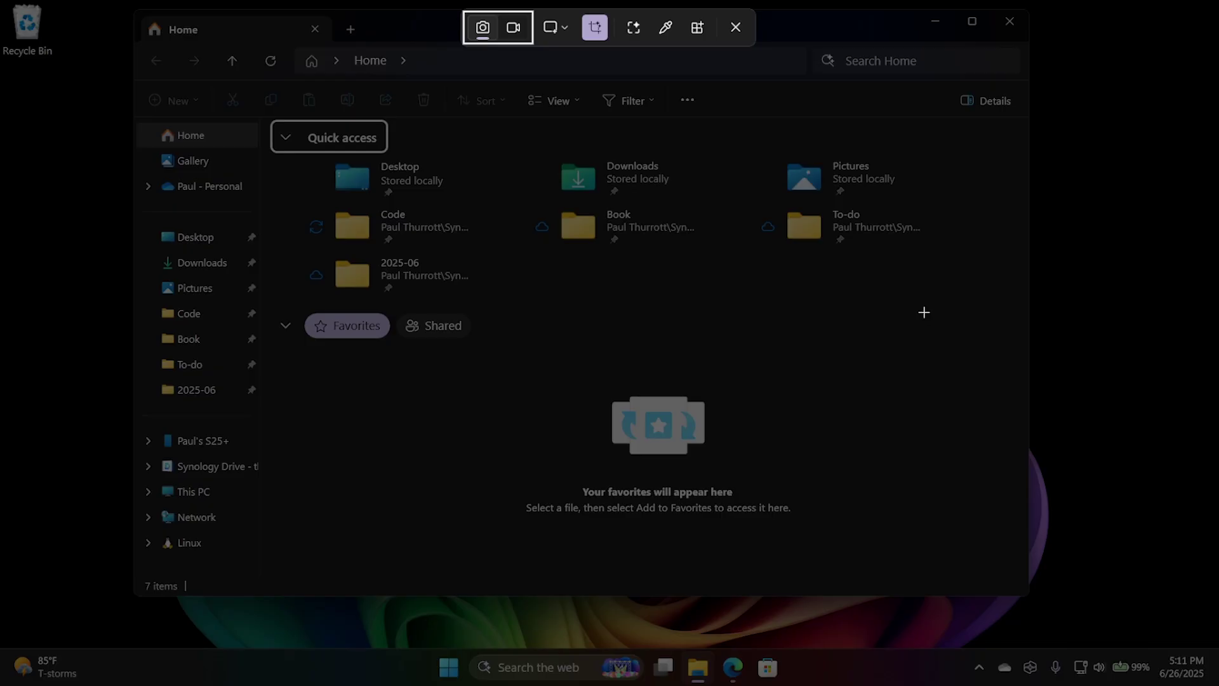
click(669, 32)
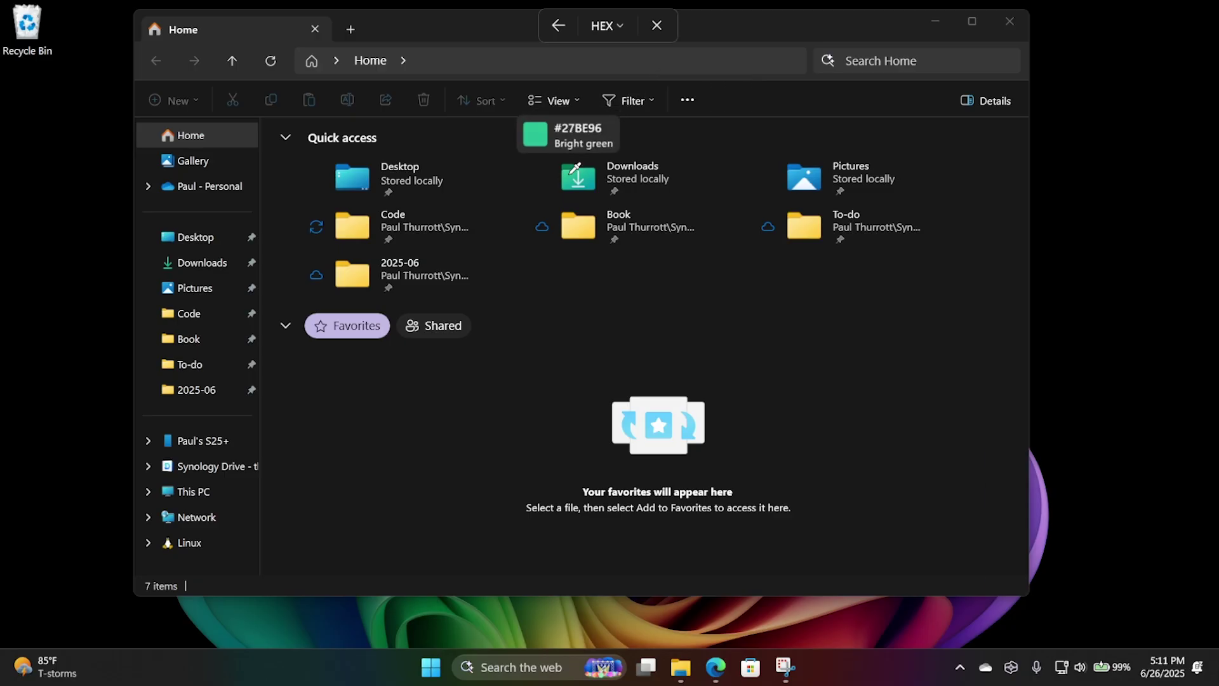
click(609, 25)
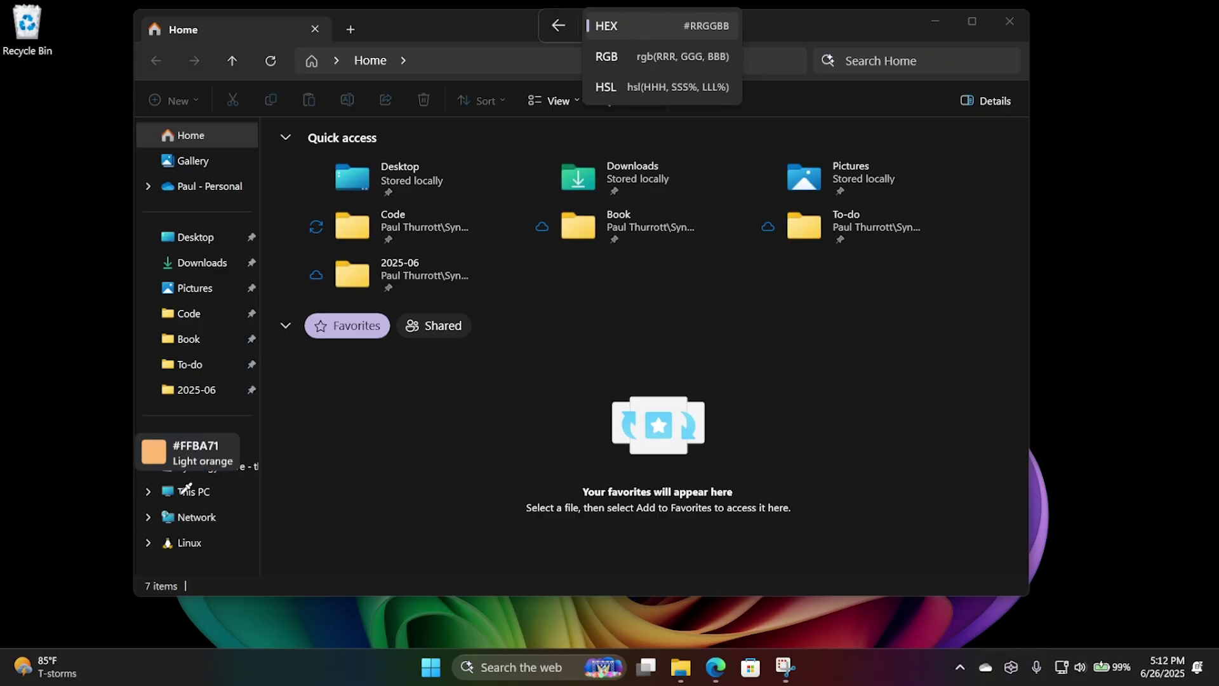
click(178, 485)
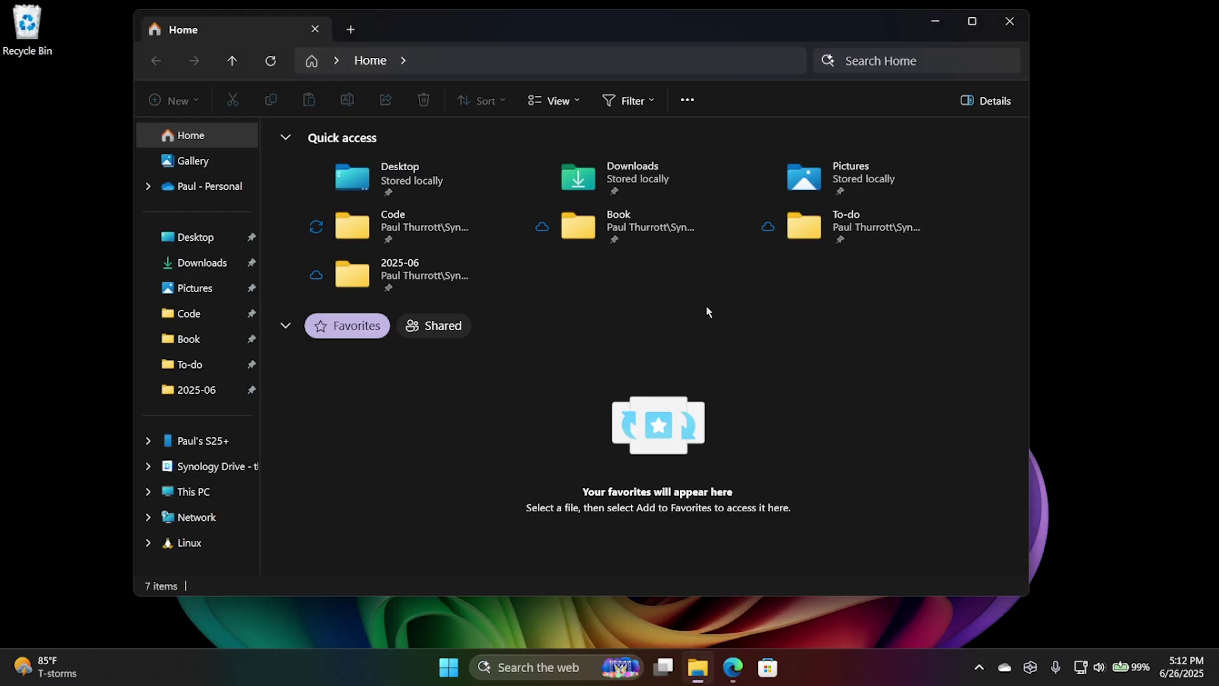
key(super)
text(note)
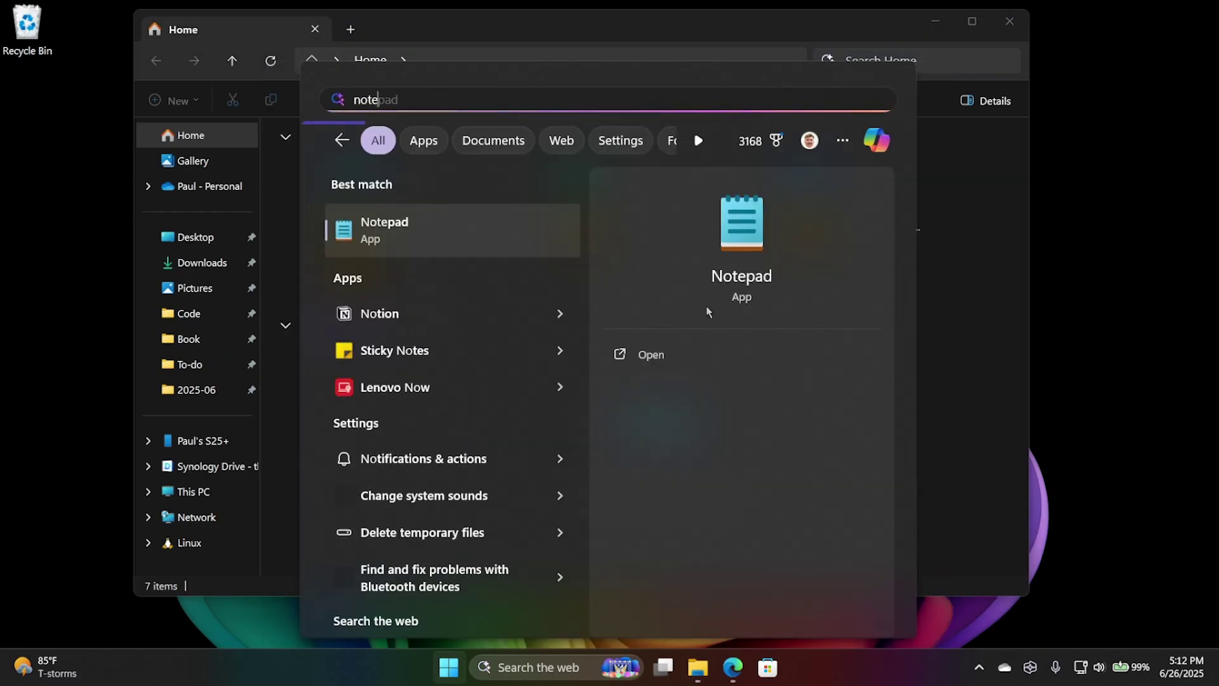
key(Return)
key(ctrl+v)
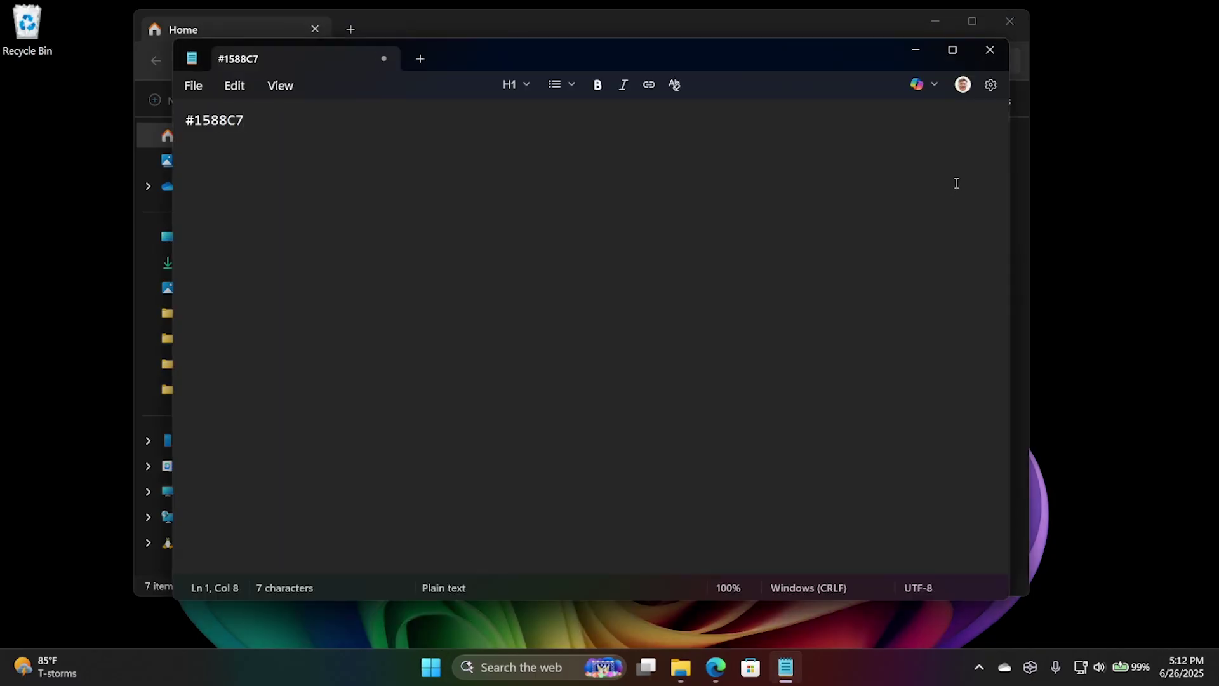
click(991, 51)
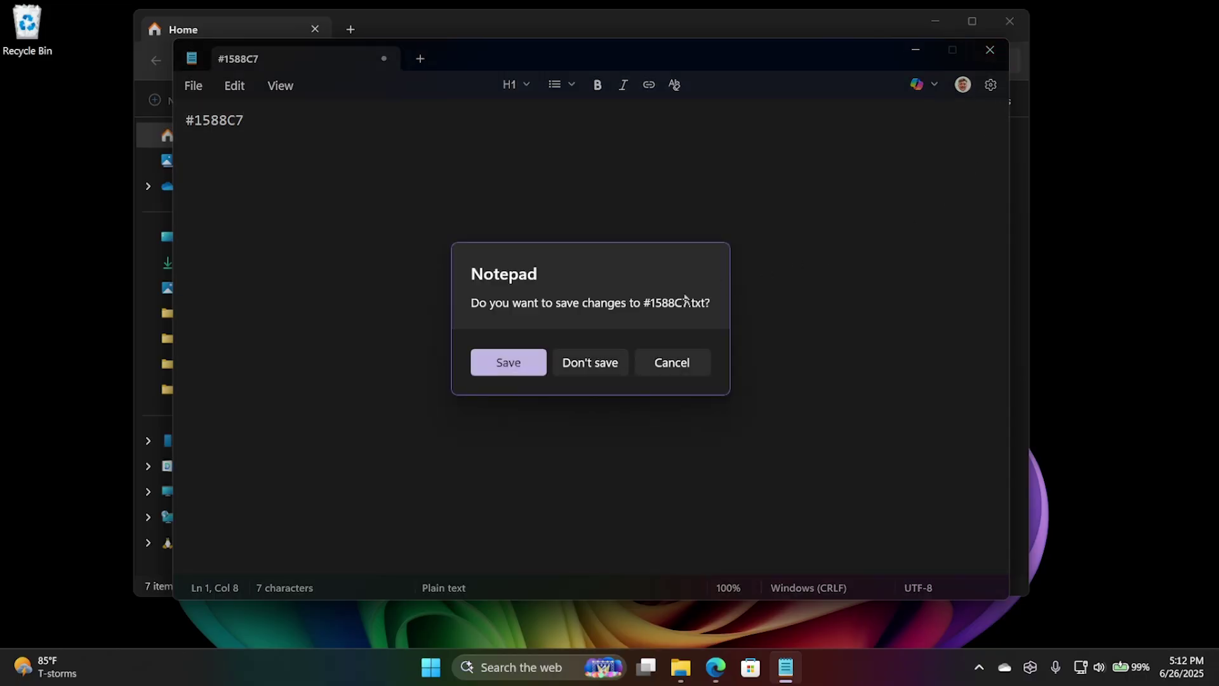
click(591, 364)
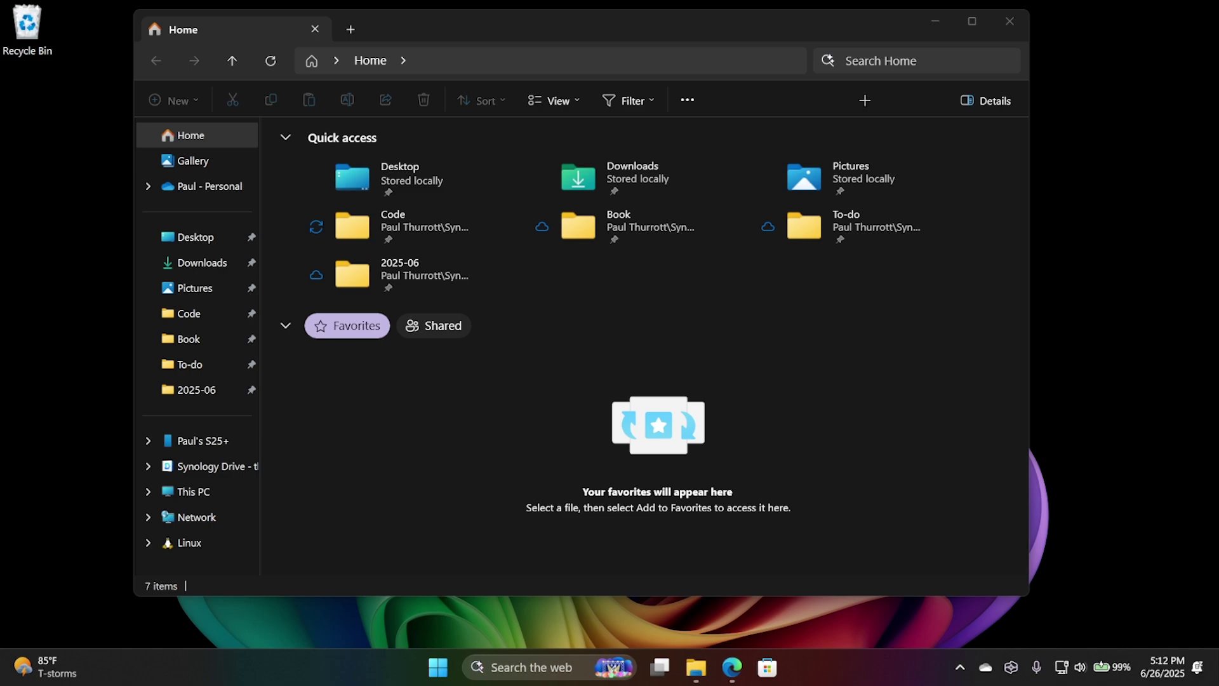
Extract the Quick access section's text with Snipping Tool's Text extractor and copy it all.
key(super+shift+s)
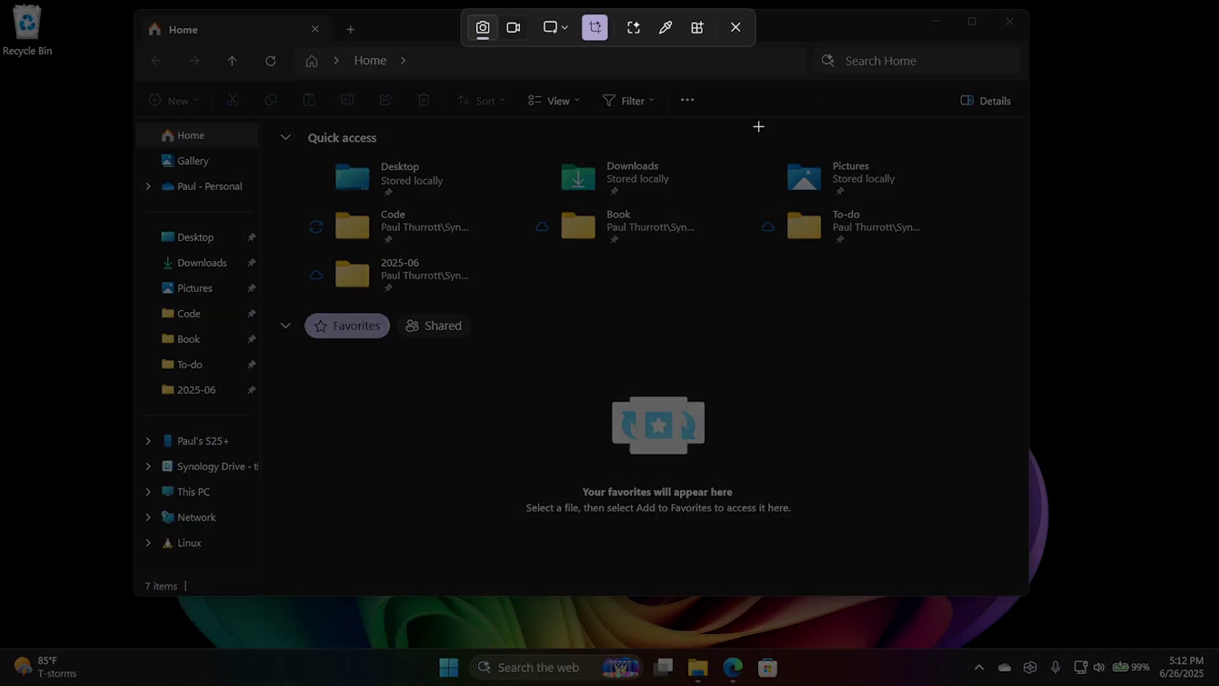
click(700, 33)
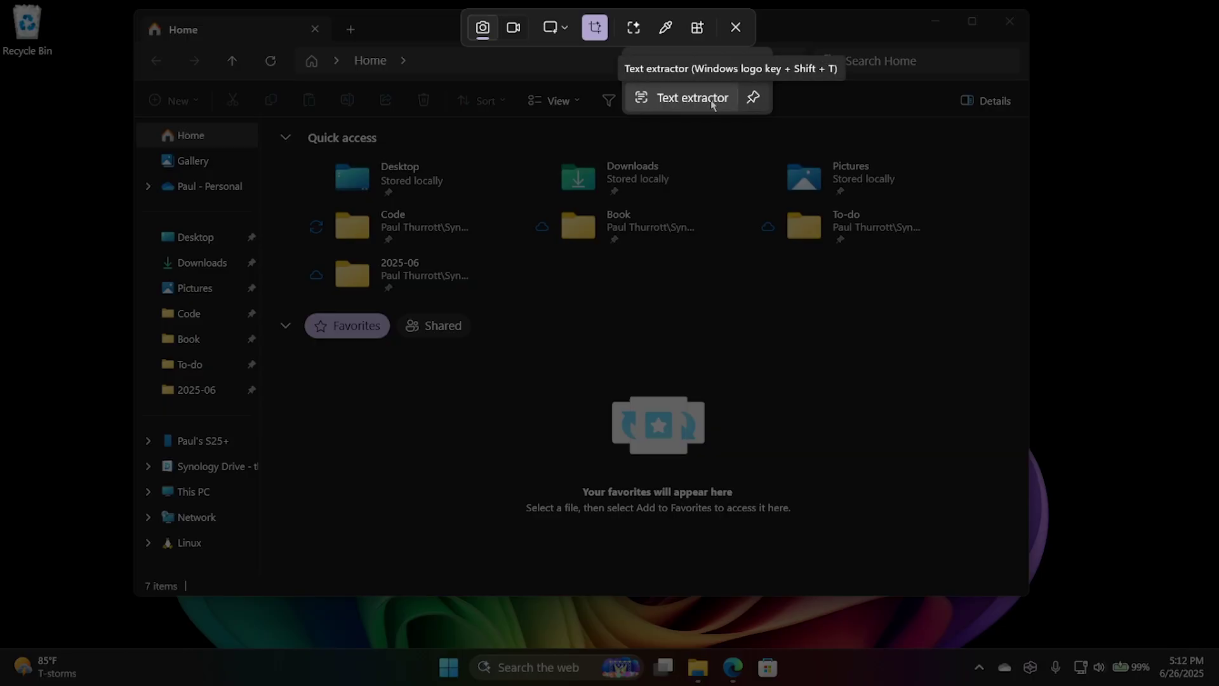
click(692, 97)
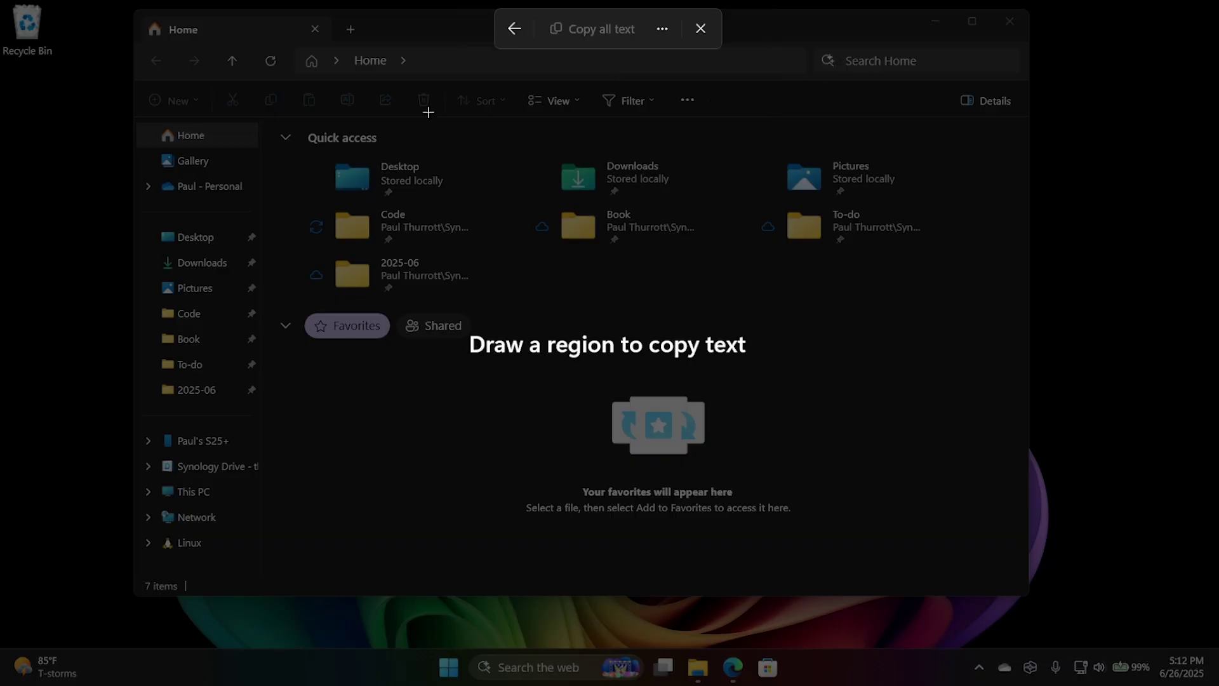
mouse_move(267, 120)
mouse_down()
mouse_move(893, 387)
mouse_move(975, 388)
mouse_up()
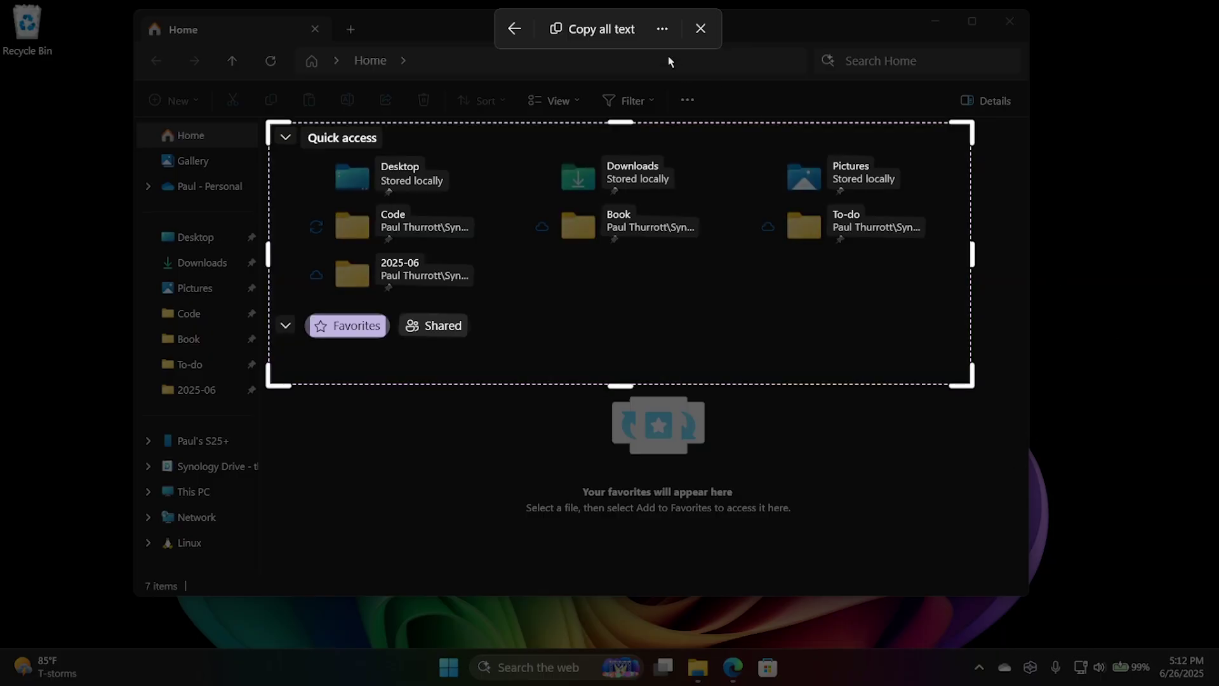
click(609, 28)
Paste the extracted folder names into a new Notepad note, review it, and close it.
key(super)
text(note)
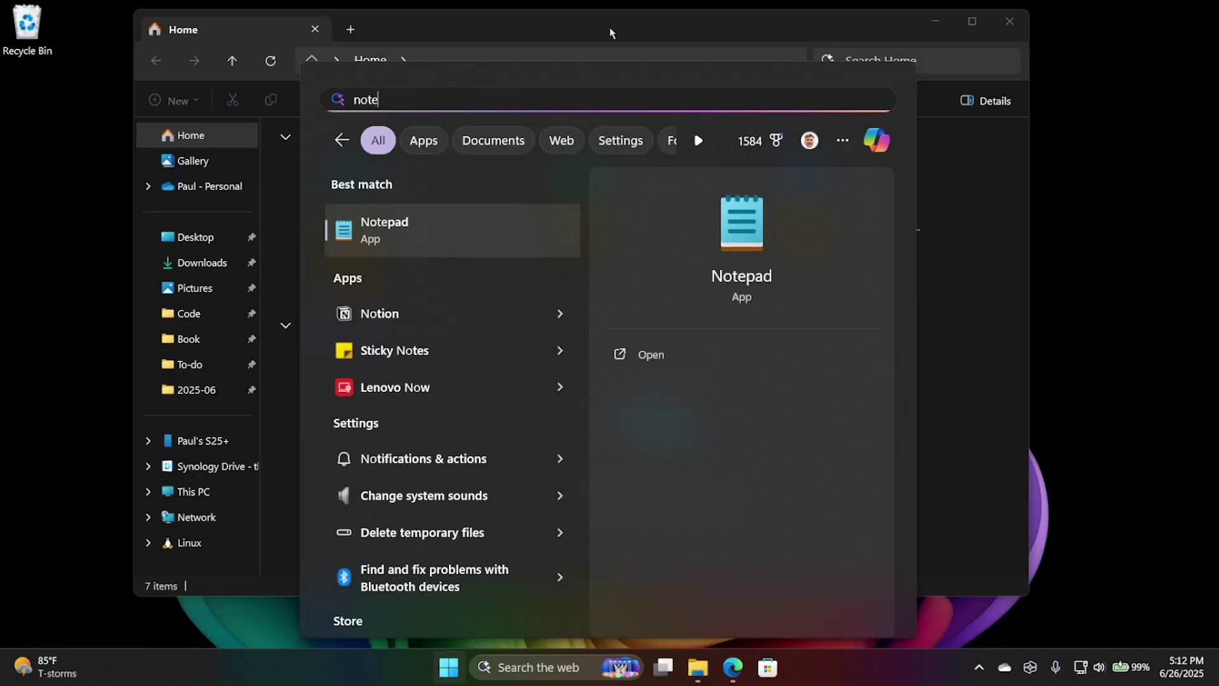
key(Return)
key(ctrl+v)
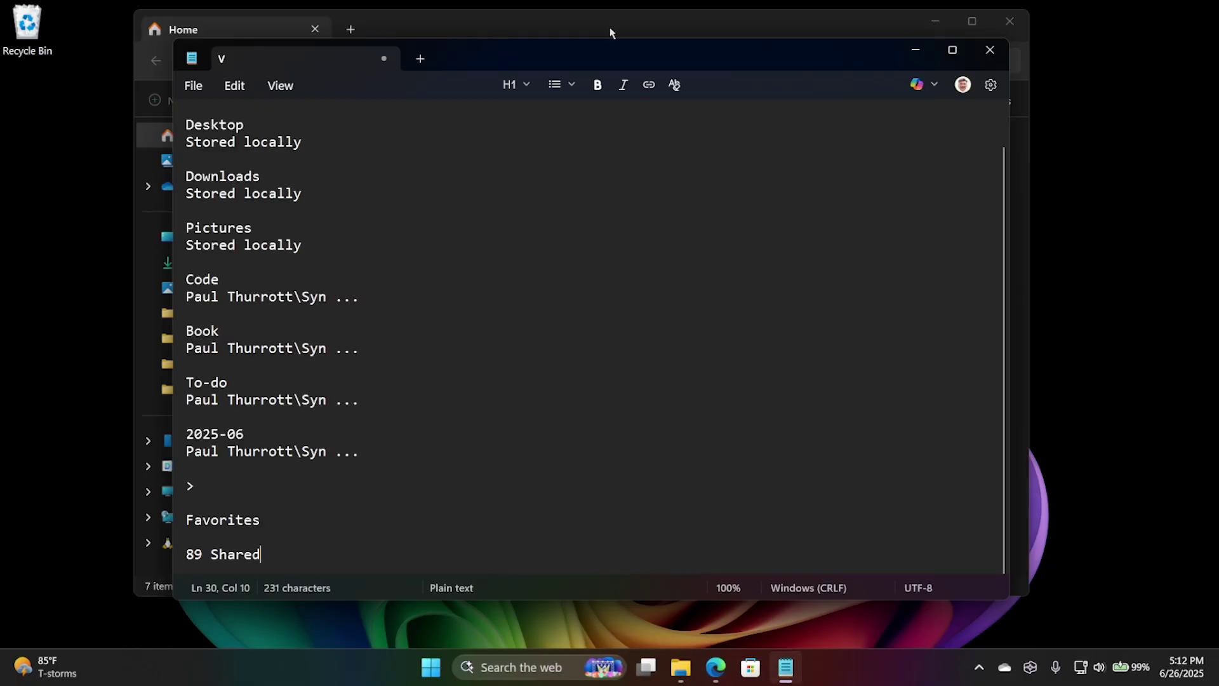
scroll(626, 261, up, 2)
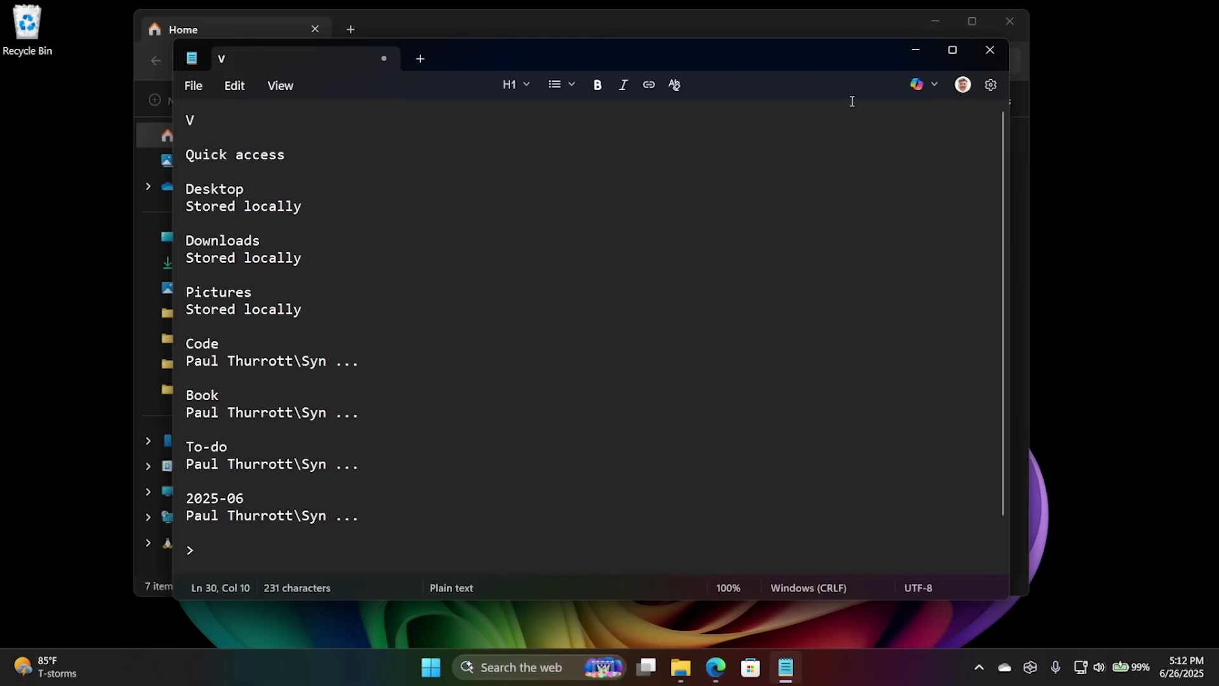
click(989, 49)
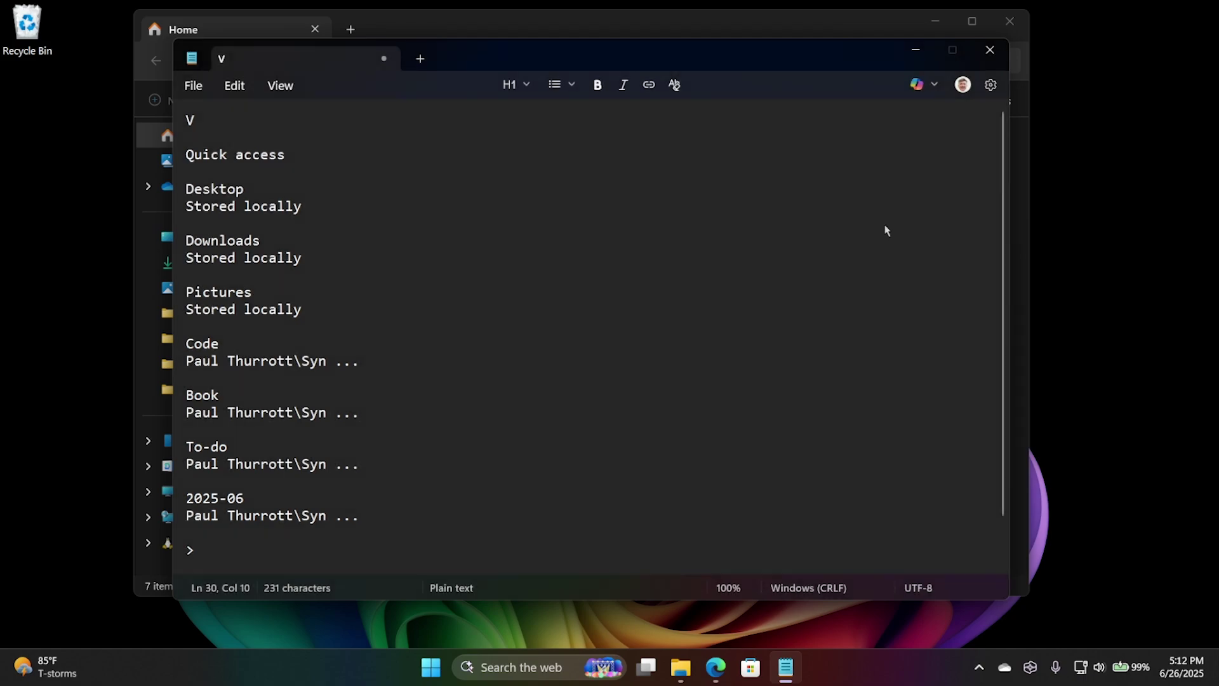